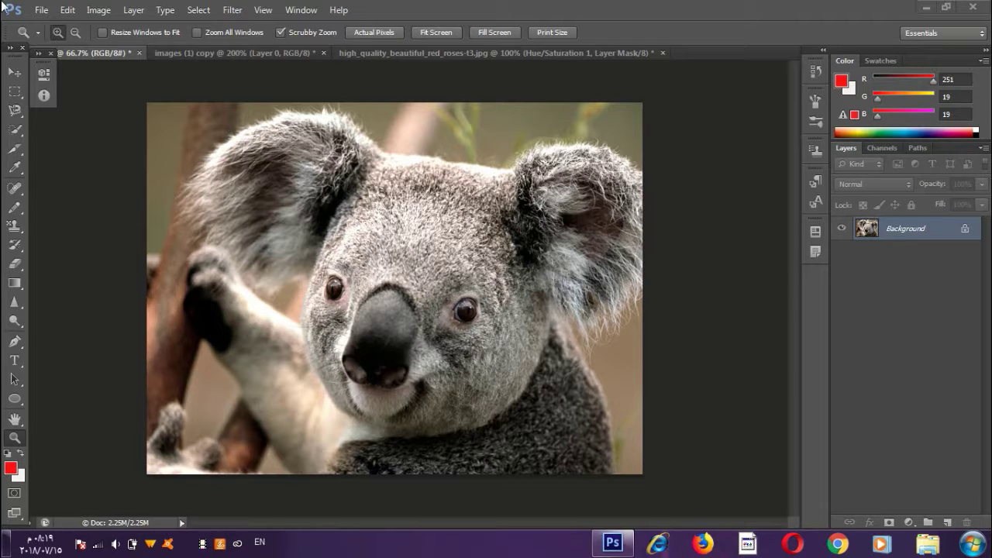
- Convert the koala photo to grayscale, discarding its colour information
{"action": "left_click", "coordinate": [99, 13]}
{"action": "mouse_move", "coordinate": [109, 26]}
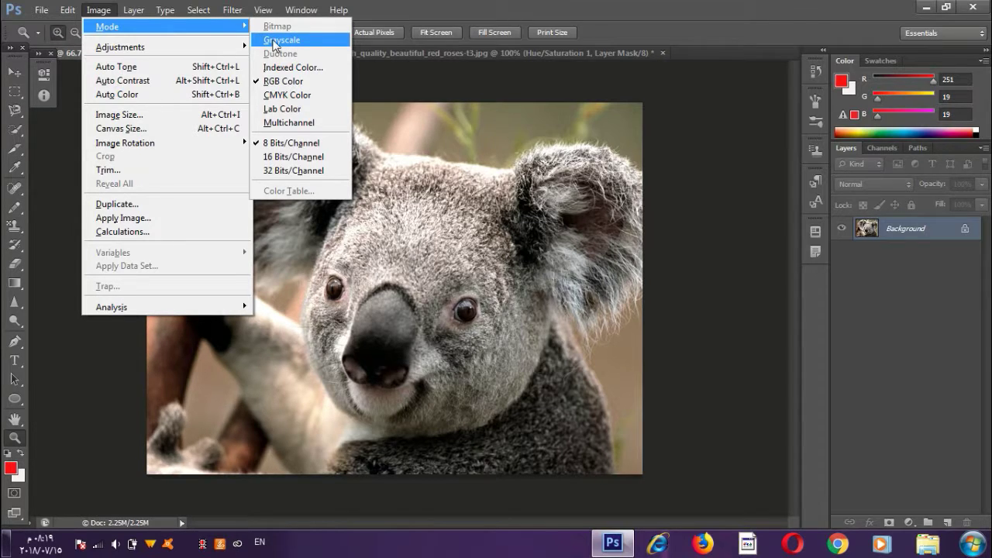
{"action": "left_click", "coordinate": [275, 40]}
{"action": "left_click", "coordinate": [465, 223]}
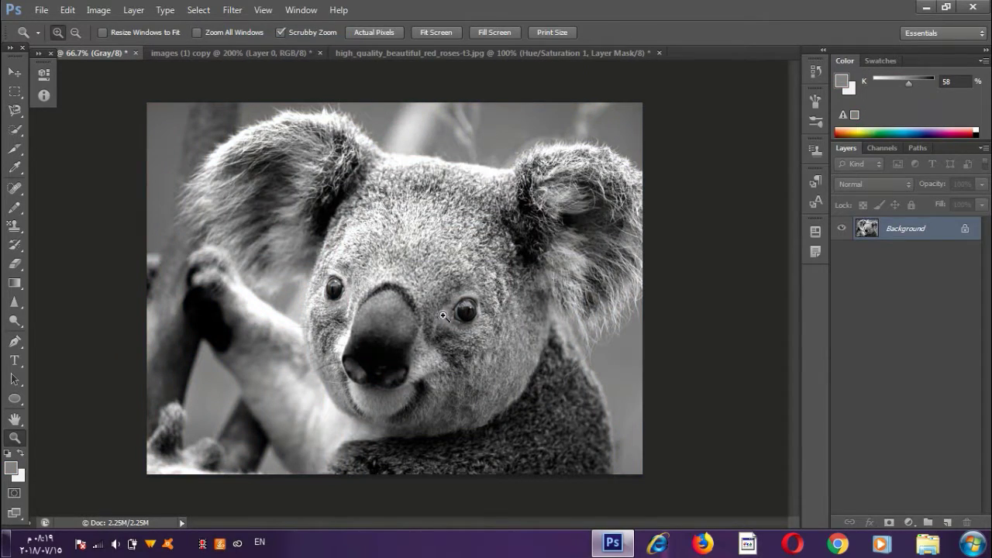
- Undo the grayscale conversion, zoom back out and return to the Image > Mode options
{"action": "double_click", "coordinate": [514, 203]}
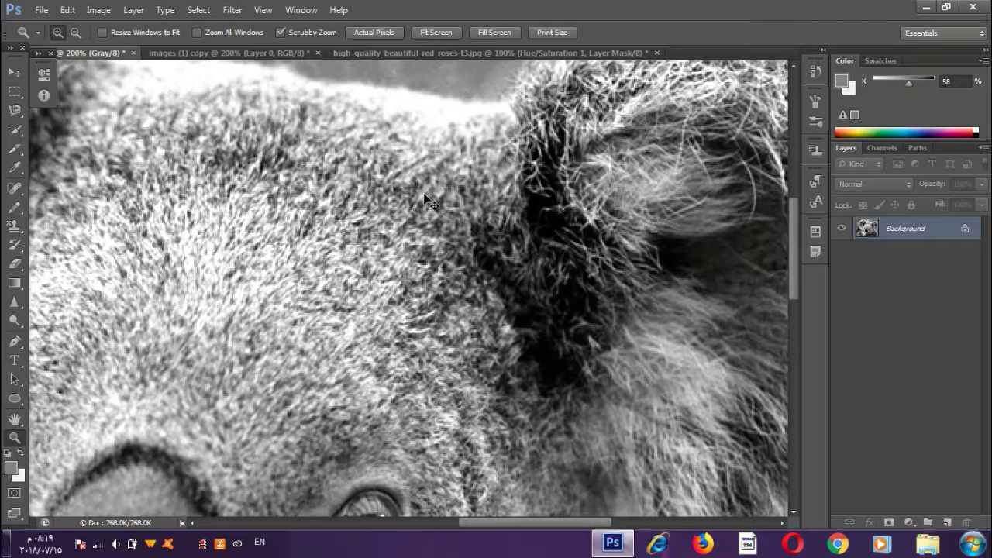
{"action": "key", "text": "ctrl+z"}
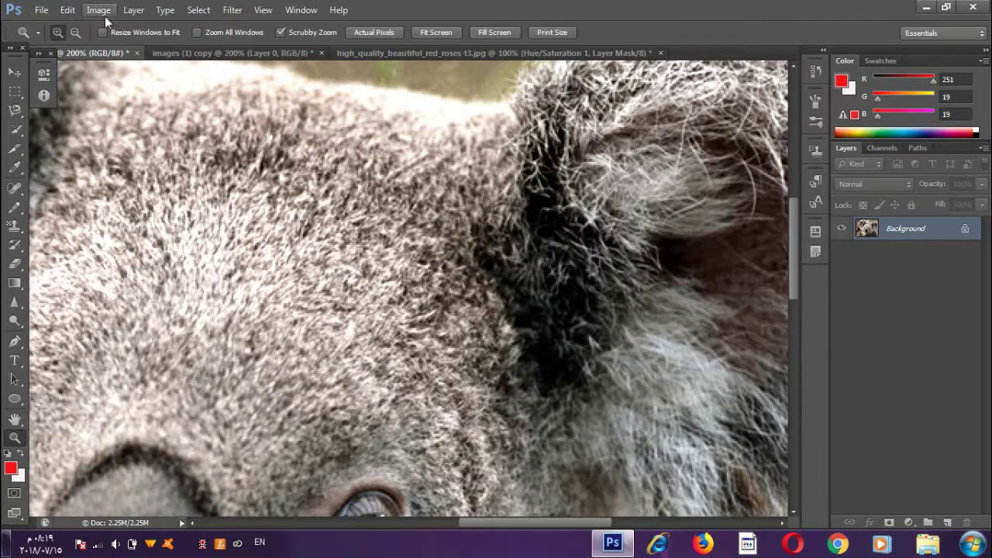
{"action": "left_click", "coordinate": [192, 142], "text": "alt"}
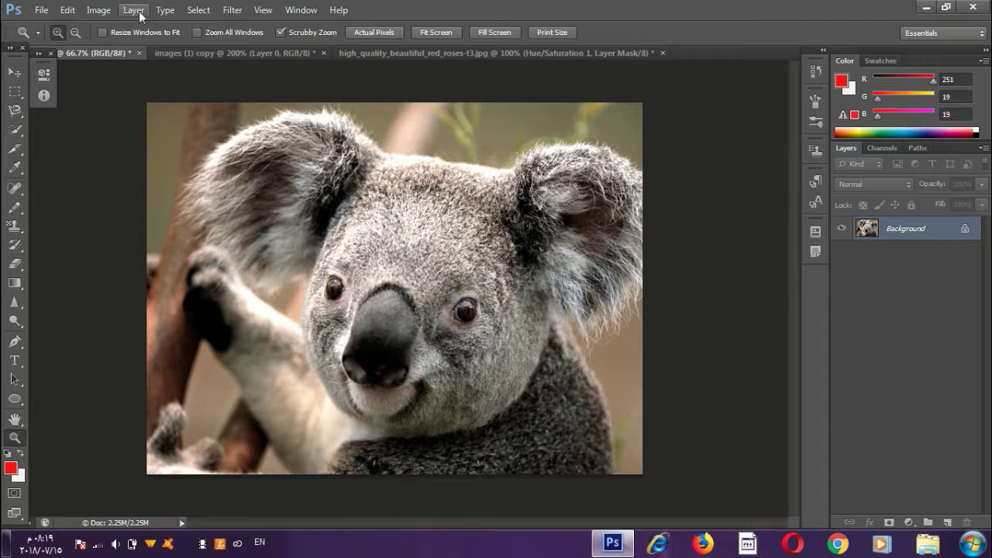
{"action": "left_click", "coordinate": [99, 9]}
{"action": "mouse_move", "coordinate": [167, 27]}
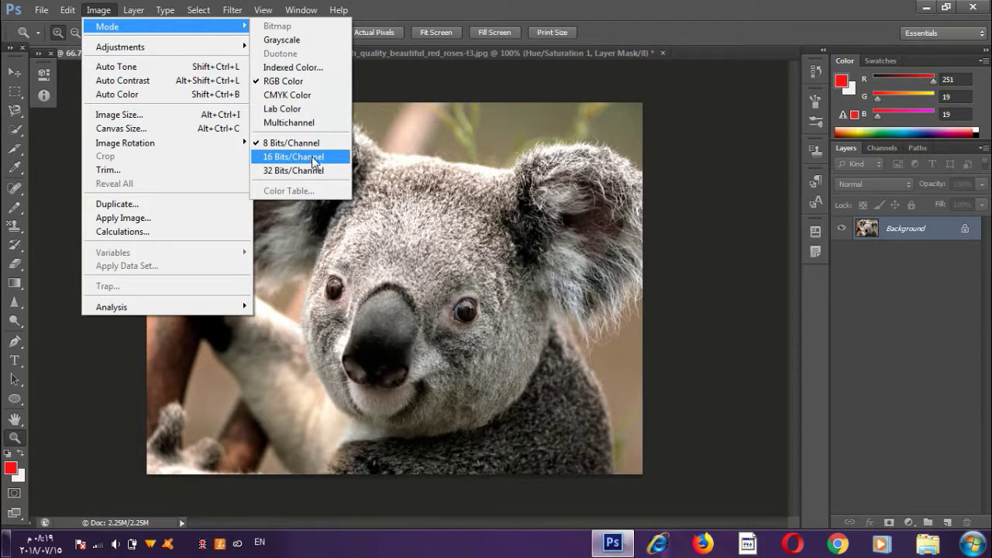
- Switch the koala photo to 16 bits per channel, then to 32 bits per channel
{"action": "left_click", "coordinate": [310, 157]}
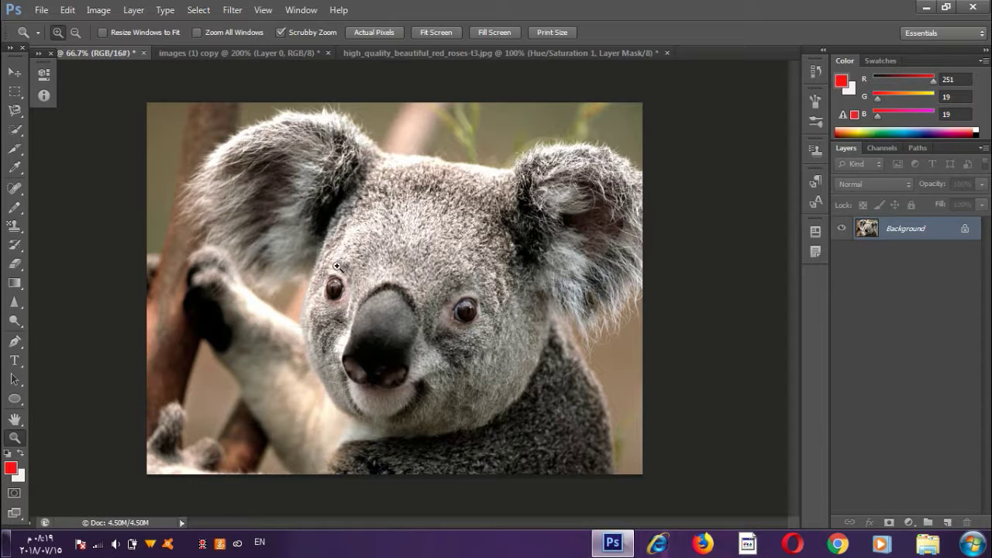
{"action": "left_click", "coordinate": [98, 11]}
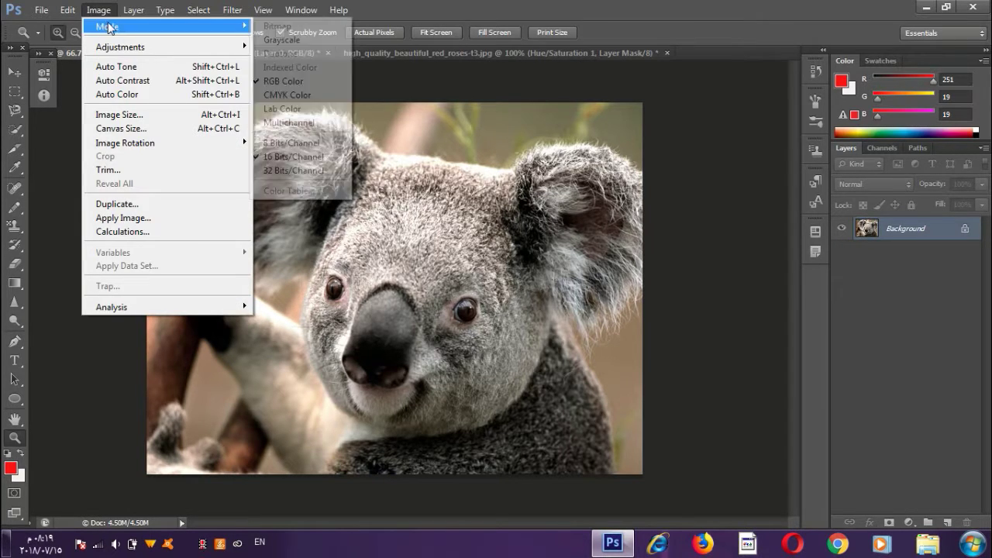
{"action": "left_click", "coordinate": [299, 170]}
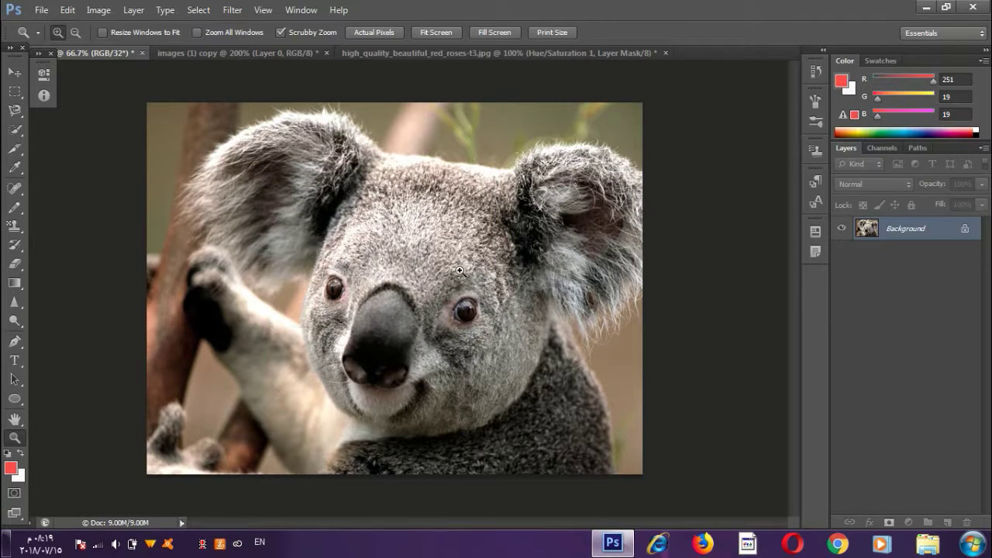
{"action": "left_click", "coordinate": [99, 10]}
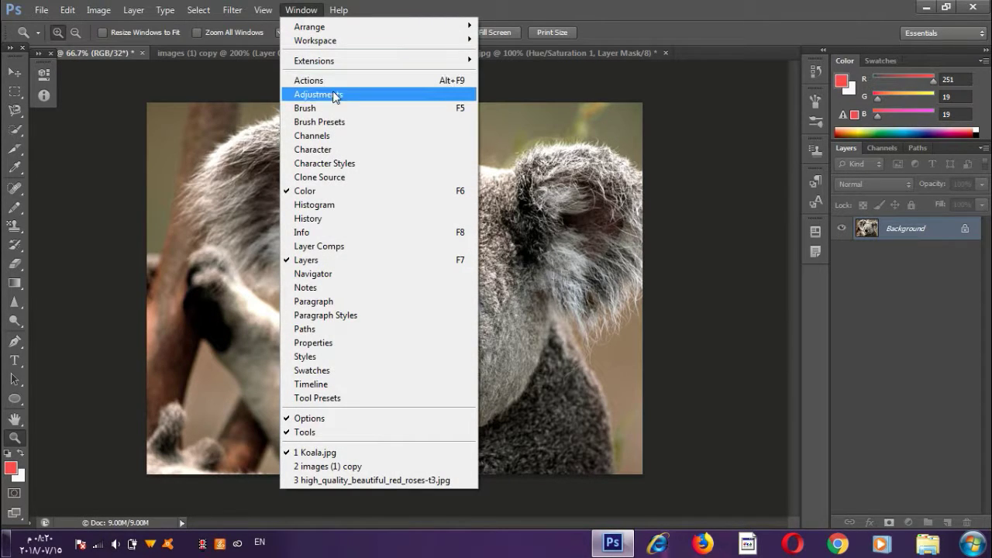
- Show the Adjustments panel and add a Brightness/Contrast layer to the 'images (1) copy' landscape
{"action": "left_click", "coordinate": [314, 94]}
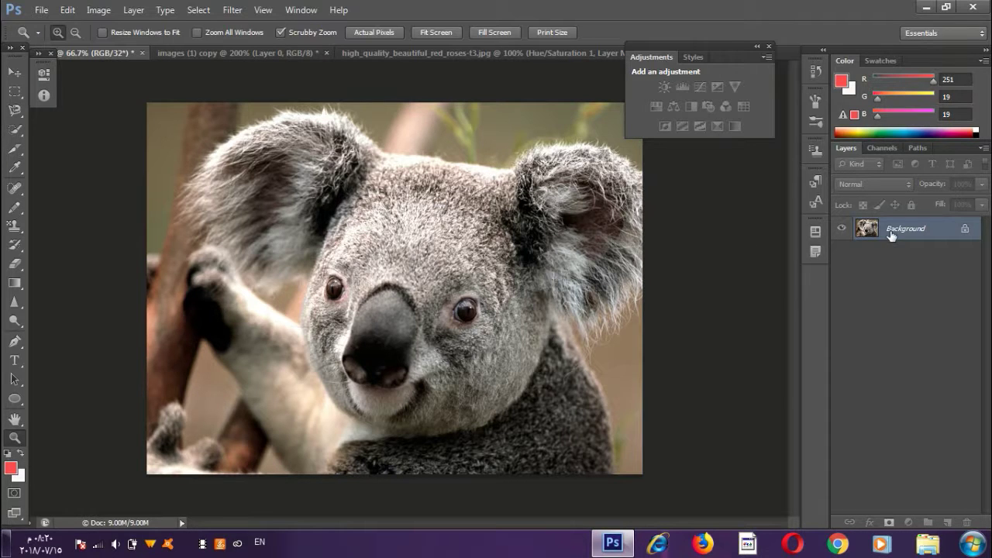
{"action": "left_click", "coordinate": [267, 52]}
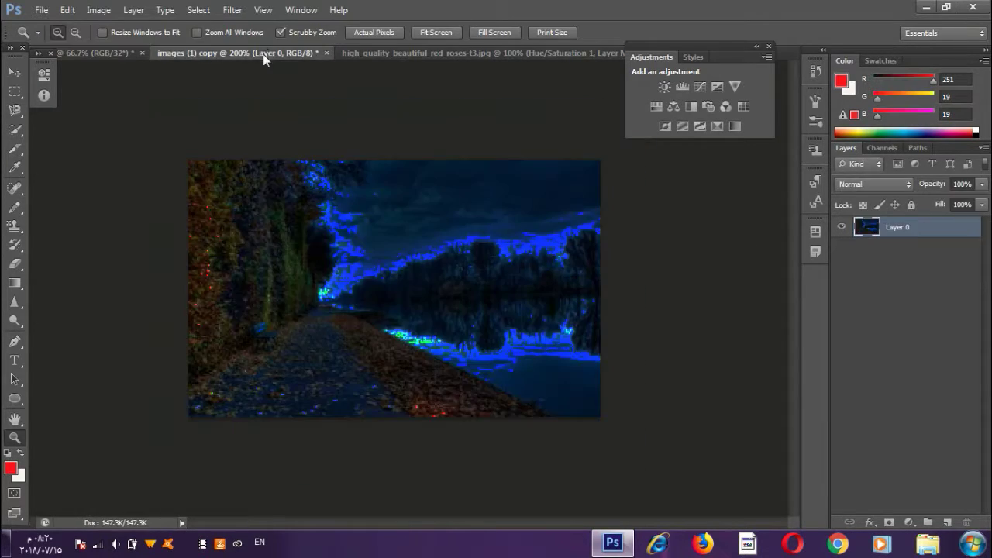
{"action": "left_click", "coordinate": [663, 88]}
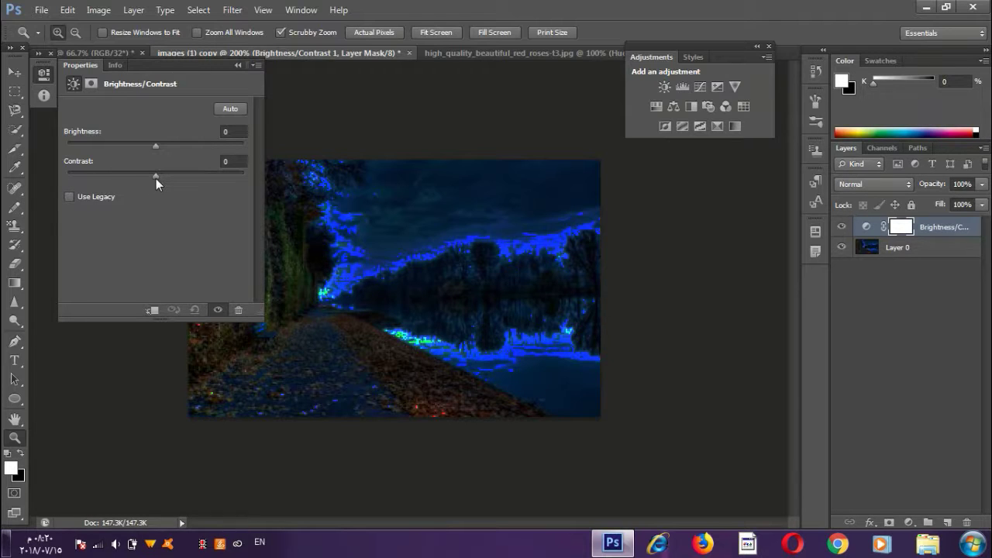
- Set the landscape's Brightness/Contrast layer to brightness 76 and contrast 54
{"action": "mouse_move", "coordinate": [156, 179]}
{"action": "left_mouse_down"}
{"action": "mouse_move", "coordinate": [243, 182]}
{"action": "mouse_move", "coordinate": [168, 183]}
{"action": "left_mouse_up"}
{"action": "left_click_drag", "start_coordinate": [157, 145], "coordinate": [200, 149]}
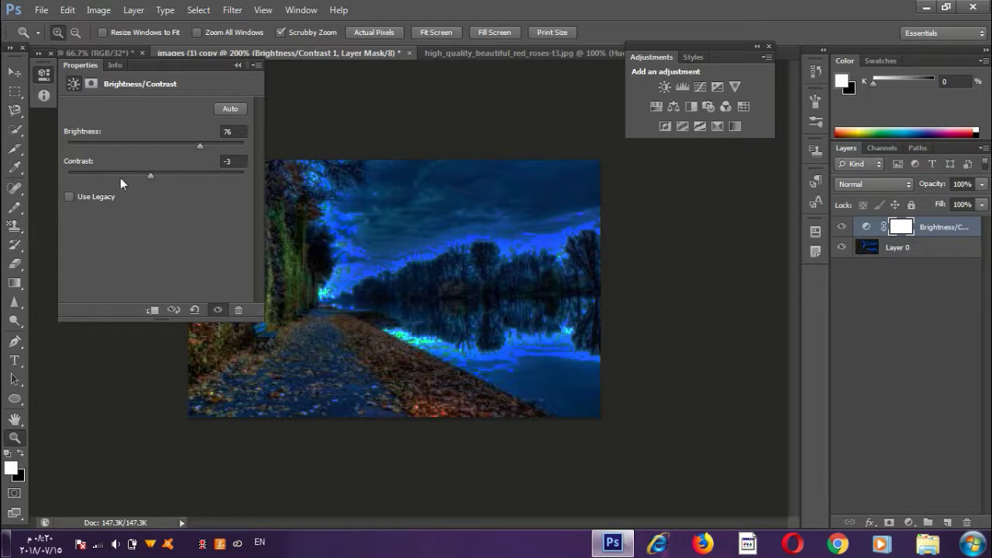
{"action": "left_click_drag", "start_coordinate": [149, 174], "coordinate": [201, 180]}
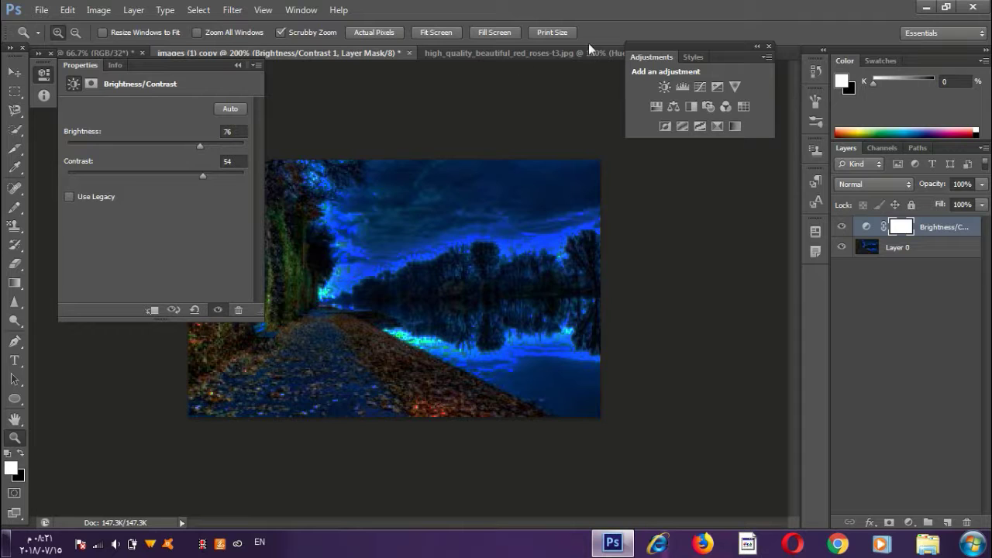
{"action": "left_click", "coordinate": [682, 87]}
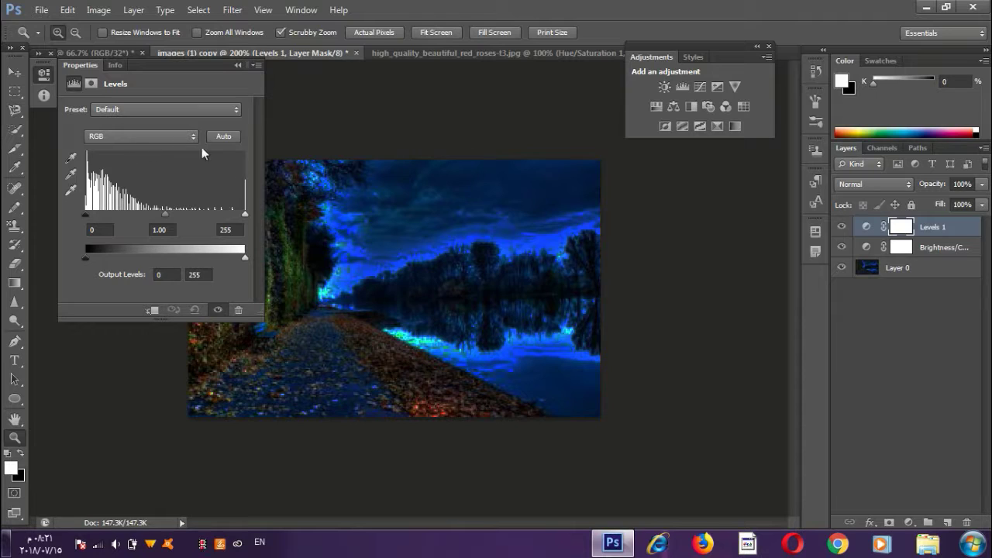
- Try the Red channel output levels, tinting the landscape green then red, then reset them
{"action": "left_click", "coordinate": [130, 137]}
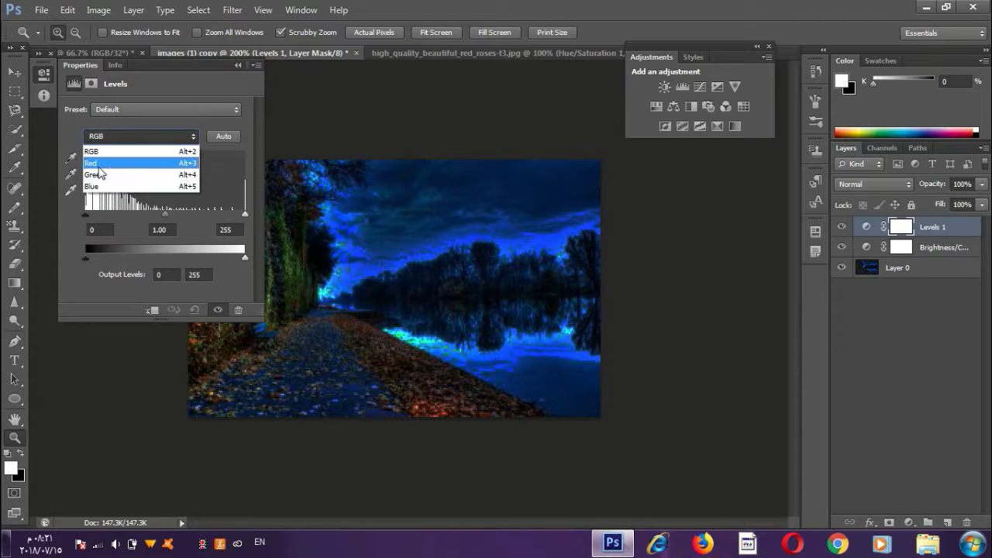
{"action": "left_click", "coordinate": [108, 163]}
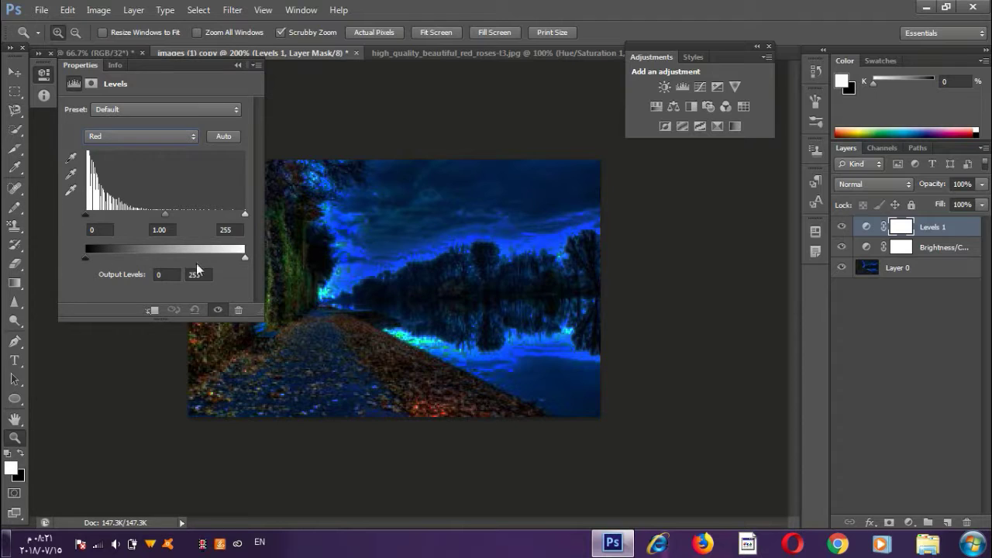
{"action": "left_click_drag", "start_coordinate": [243, 256], "coordinate": [238, 257]}
{"action": "left_click_drag", "start_coordinate": [154, 259], "coordinate": [87, 261]}
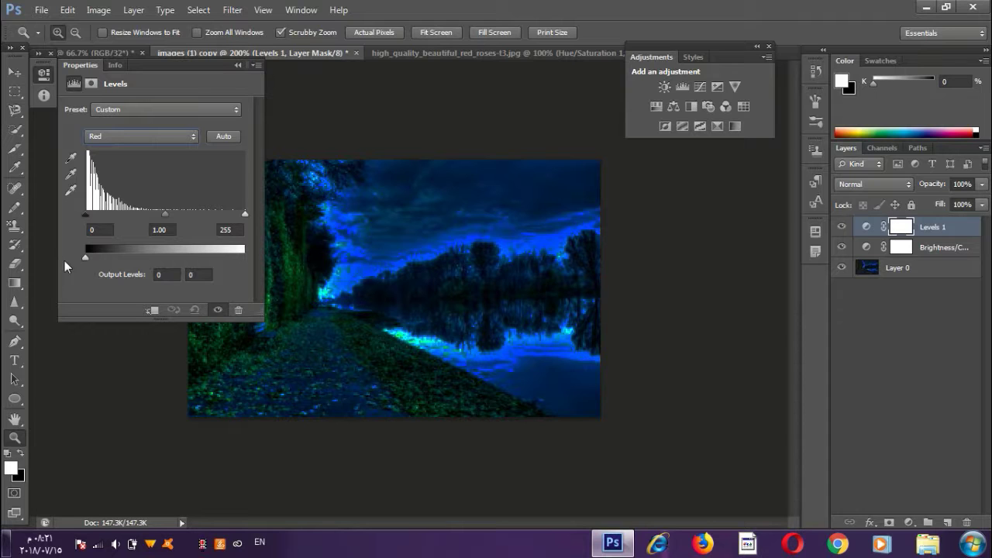
{"action": "left_click_drag", "start_coordinate": [85, 258], "coordinate": [267, 256]}
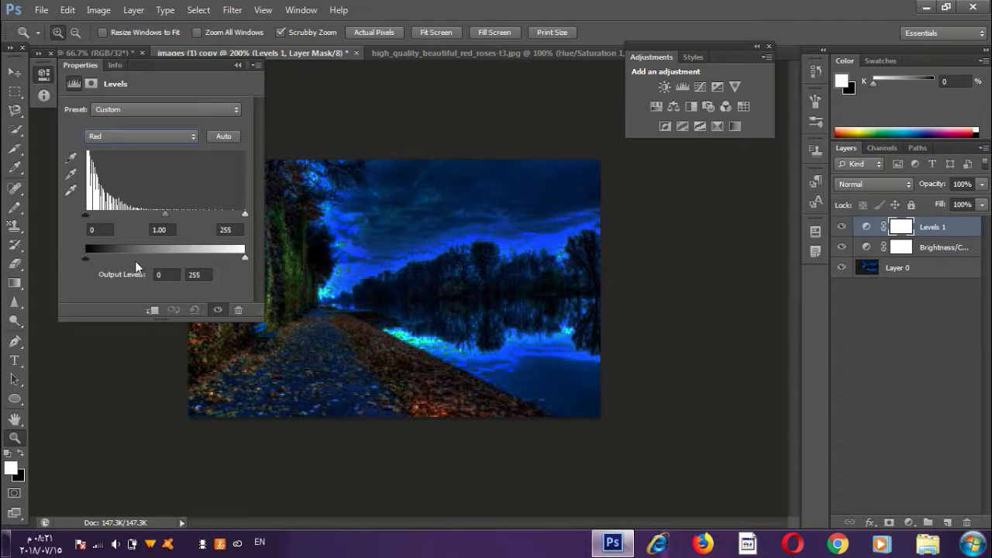
{"action": "mouse_move", "coordinate": [83, 261]}
{"action": "left_mouse_down"}
{"action": "mouse_move", "coordinate": [242, 261]}
{"action": "mouse_move", "coordinate": [85, 261]}
{"action": "left_mouse_up"}
{"action": "left_click", "coordinate": [120, 137]}
- Try the Green channel output levels, cutting white output to near zero and back
{"action": "left_click", "coordinate": [111, 174]}
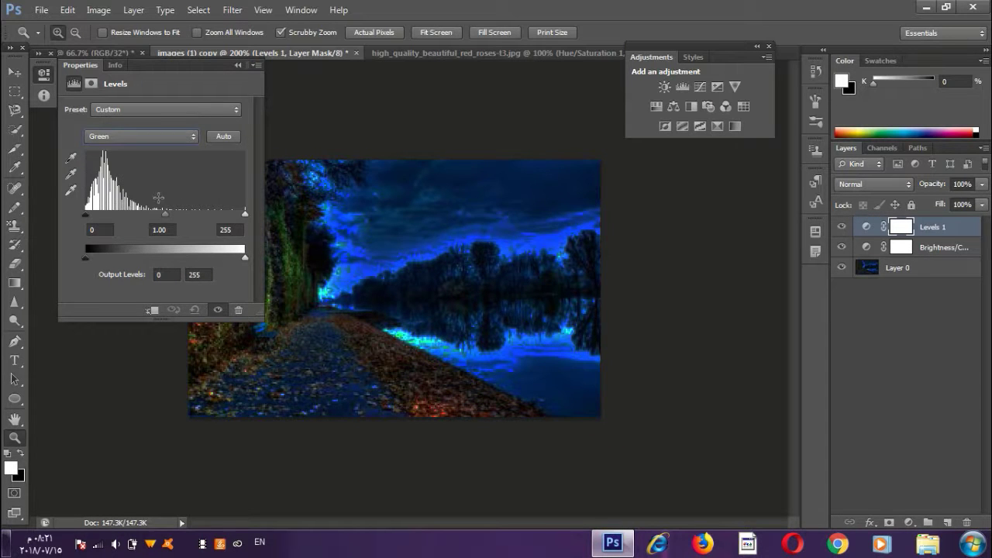
{"action": "left_click_drag", "start_coordinate": [241, 260], "coordinate": [85, 261]}
{"action": "left_click_drag", "start_coordinate": [85, 257], "coordinate": [230, 258]}
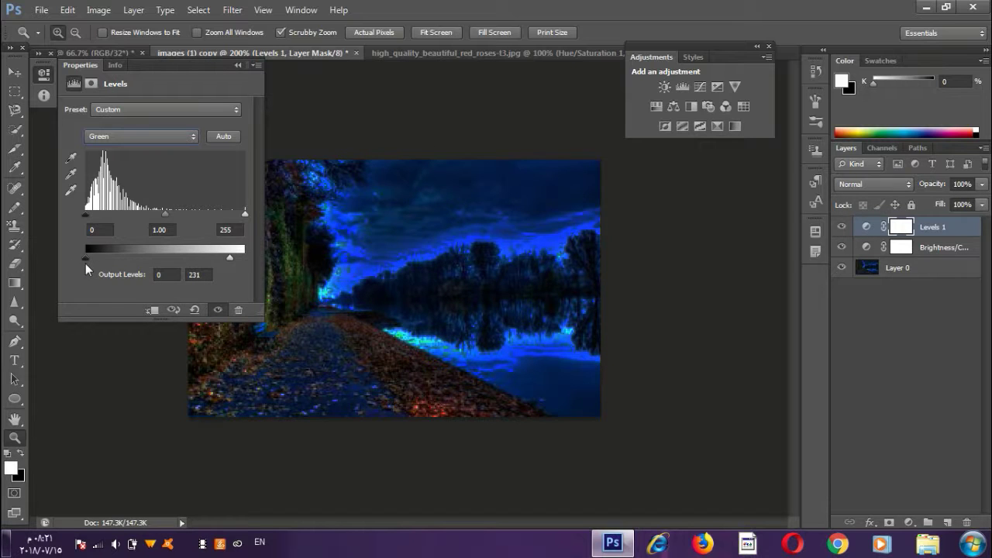
{"action": "mouse_move", "coordinate": [86, 259]}
{"action": "left_mouse_down"}
{"action": "mouse_move", "coordinate": [158, 251]}
{"action": "mouse_move", "coordinate": [51, 257]}
{"action": "left_mouse_up"}
- Test the combined RGB output levels, lightening and darkening the landscape, then restore defaults
{"action": "left_click", "coordinate": [121, 141]}
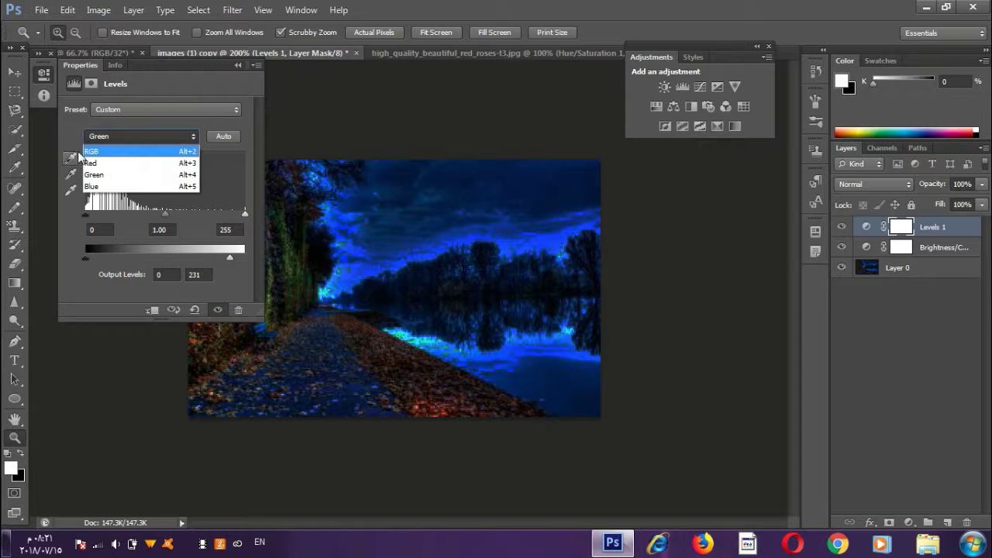
{"action": "left_click", "coordinate": [71, 159]}
{"action": "left_click", "coordinate": [116, 137]}
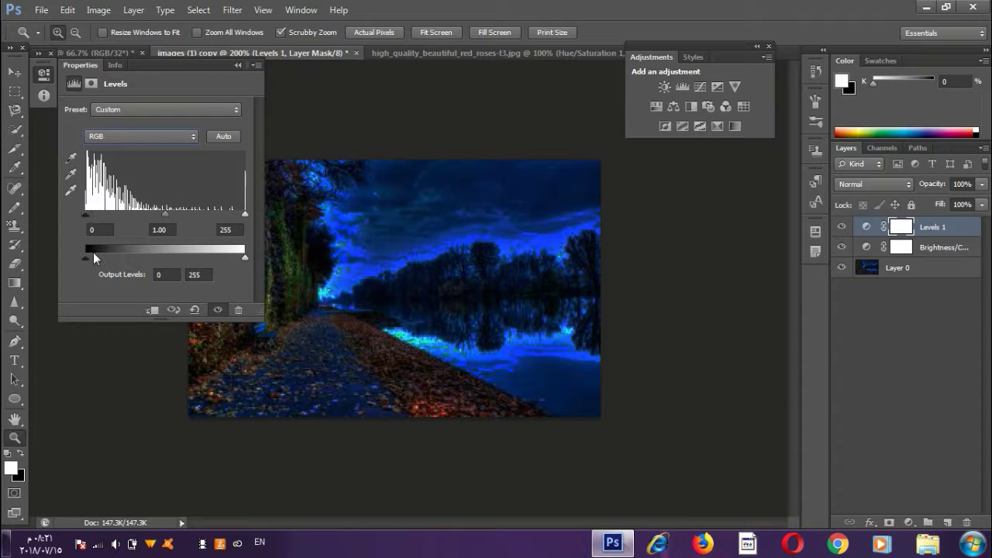
{"action": "mouse_move", "coordinate": [86, 257]}
{"action": "left_mouse_down"}
{"action": "mouse_move", "coordinate": [130, 263]}
{"action": "mouse_move", "coordinate": [45, 262]}
{"action": "left_mouse_up"}
{"action": "mouse_move", "coordinate": [245, 257]}
{"action": "left_mouse_down"}
{"action": "mouse_move", "coordinate": [194, 260]}
{"action": "mouse_move", "coordinate": [264, 266]}
{"action": "left_mouse_up"}
{"action": "left_click", "coordinate": [172, 112]}
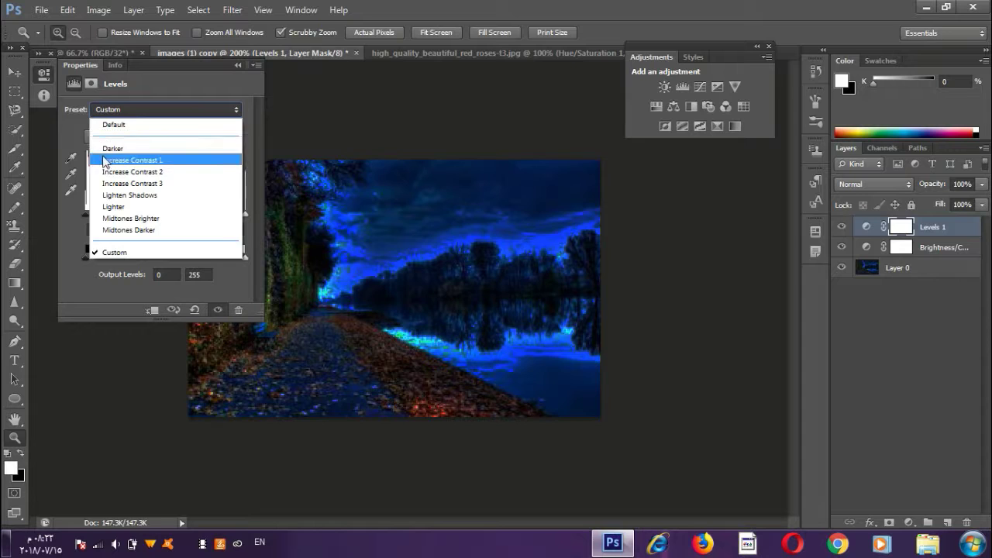
{"action": "left_click", "coordinate": [135, 149]}
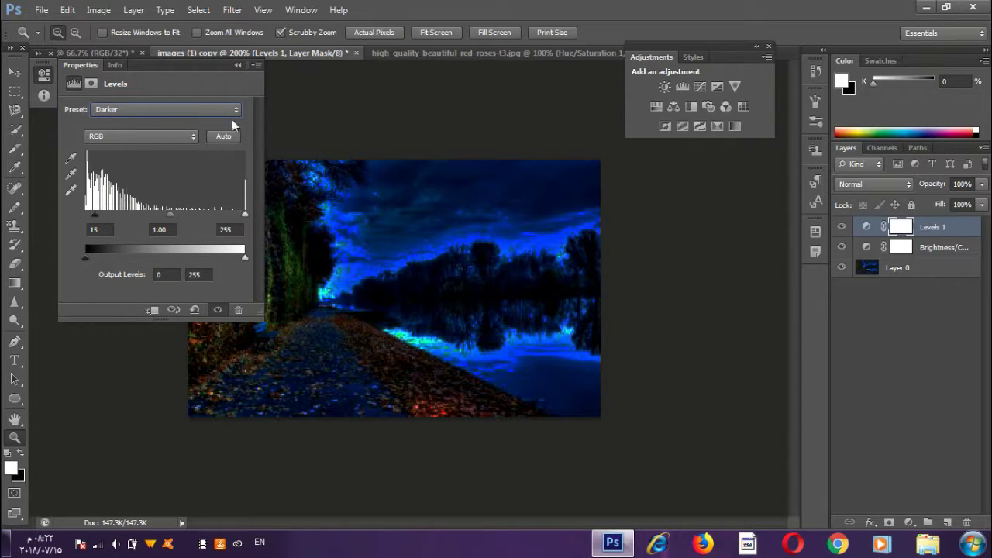
{"action": "left_click", "coordinate": [193, 112]}
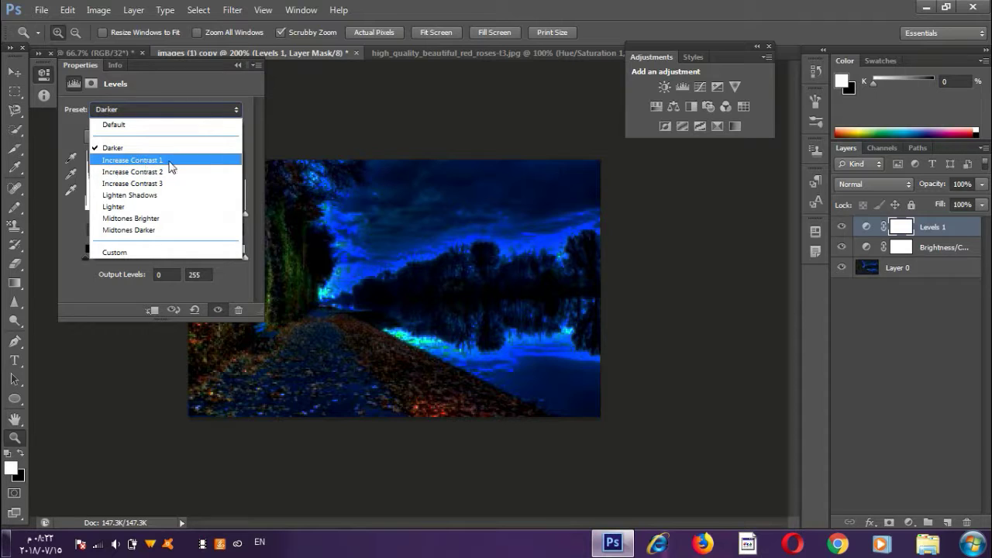
{"action": "left_click", "coordinate": [133, 219]}
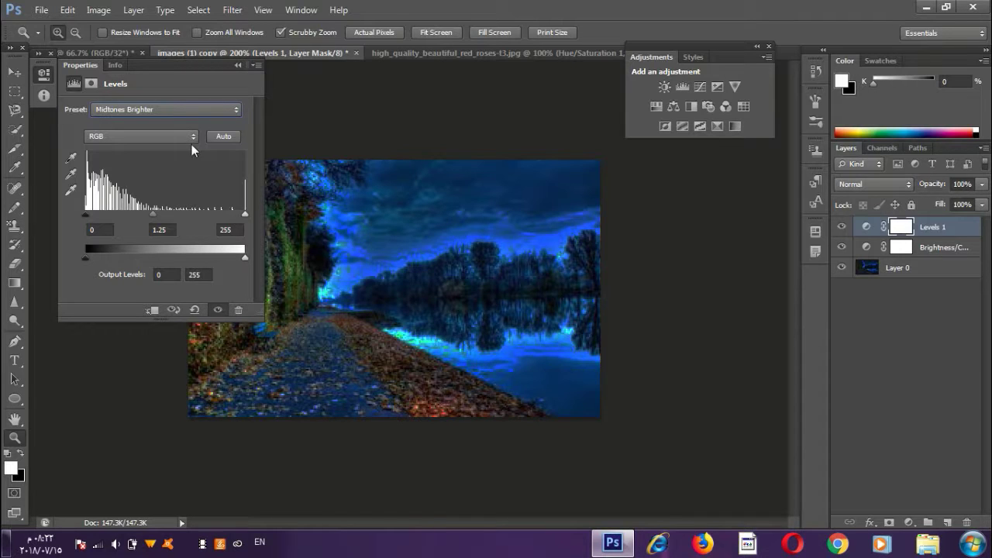
{"action": "left_click", "coordinate": [163, 112]}
{"action": "left_click", "coordinate": [702, 94]}
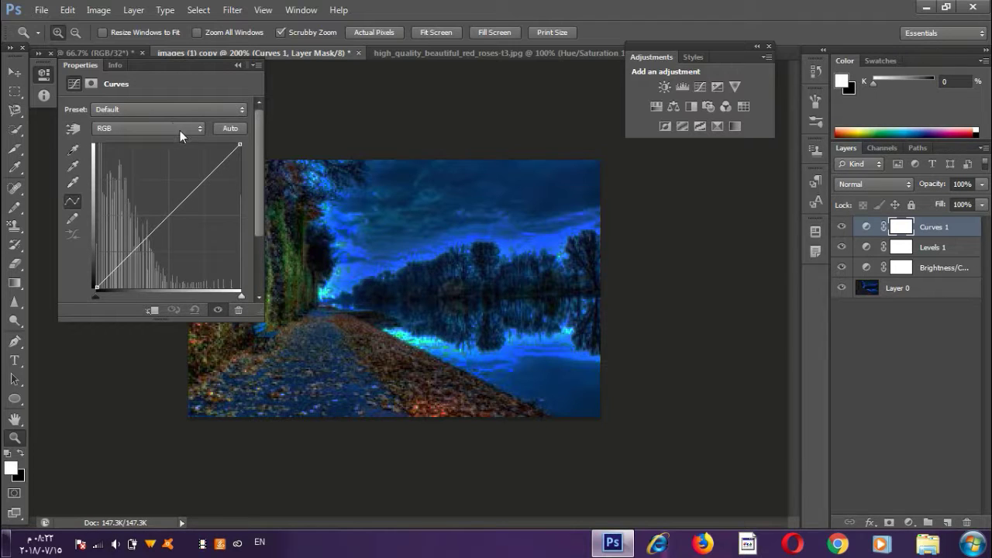
{"action": "left_click", "coordinate": [103, 130]}
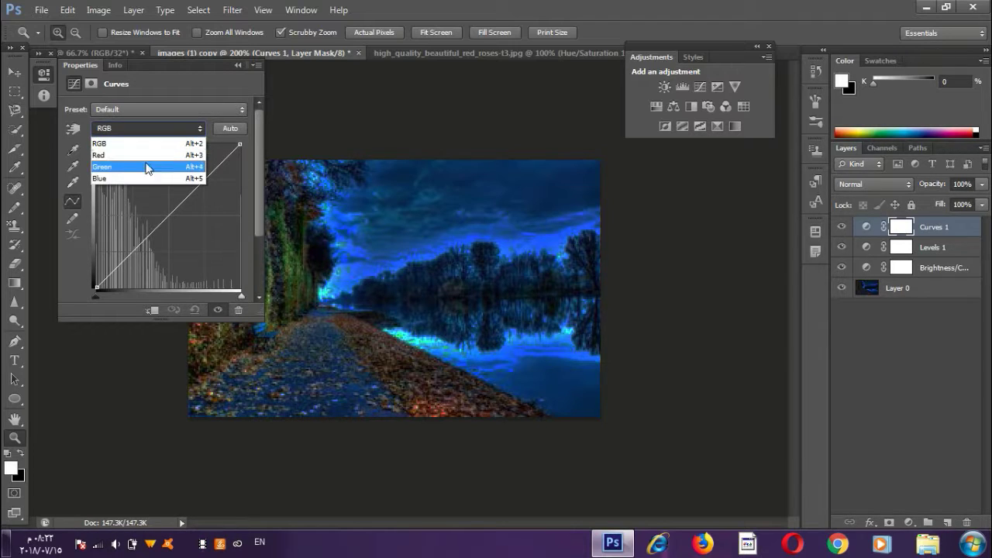
{"action": "left_click", "coordinate": [118, 156]}
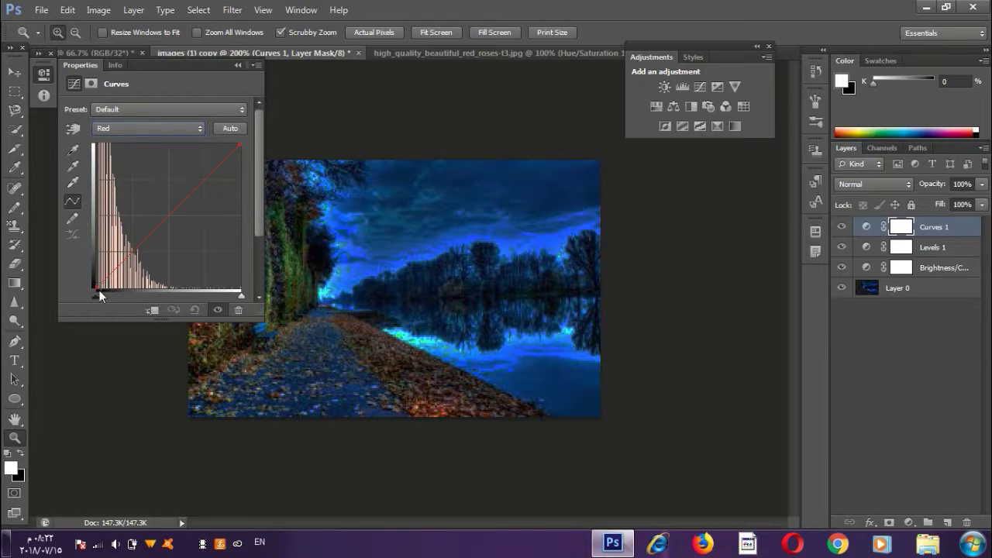
{"action": "left_click_drag", "start_coordinate": [96, 286], "coordinate": [239, 297]}
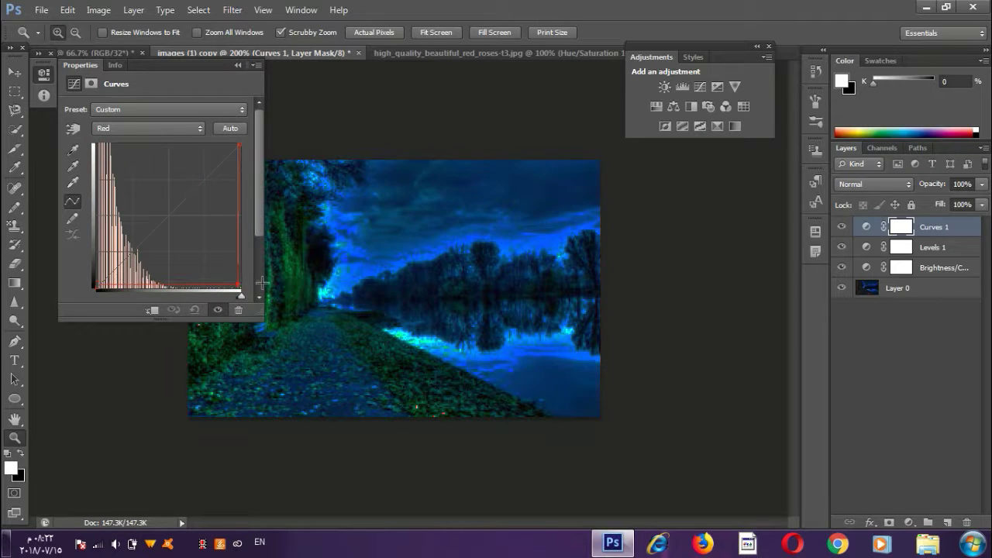
{"action": "mouse_move", "coordinate": [239, 287]}
{"action": "left_mouse_down"}
{"action": "mouse_move", "coordinate": [274, 160]}
{"action": "mouse_move", "coordinate": [288, 175]}
{"action": "mouse_move", "coordinate": [310, 325]}
{"action": "left_mouse_up"}
{"action": "mouse_move", "coordinate": [243, 307]}
{"action": "left_mouse_down"}
{"action": "mouse_move", "coordinate": [252, 237]}
{"action": "mouse_move", "coordinate": [58, 280]}
{"action": "mouse_move", "coordinate": [72, 200]}
{"action": "mouse_move", "coordinate": [85, 297]}
{"action": "mouse_move", "coordinate": [151, 304]}
{"action": "mouse_move", "coordinate": [192, 280]}
{"action": "mouse_move", "coordinate": [95, 273]}
{"action": "left_mouse_up"}
{"action": "left_click", "coordinate": [133, 128]}
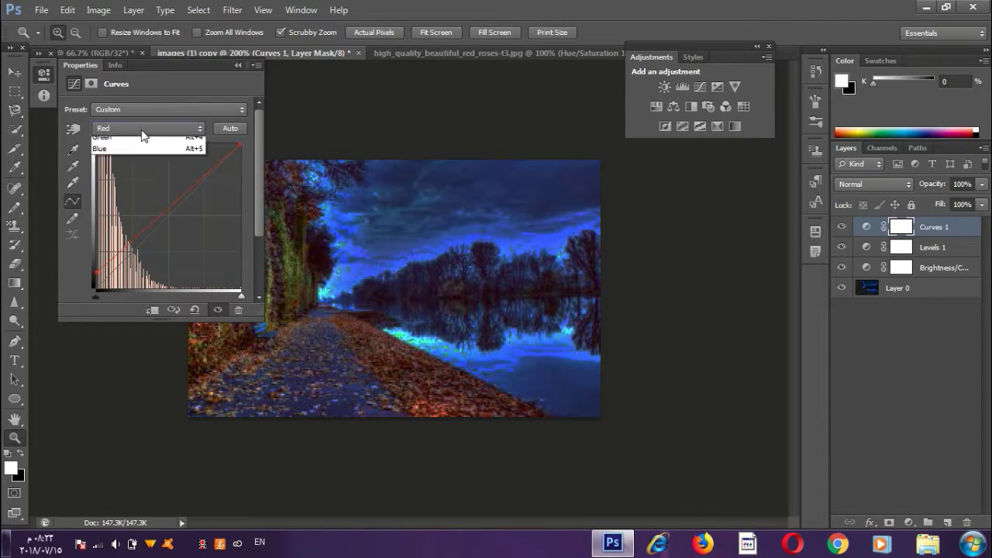
{"action": "left_click", "coordinate": [124, 143]}
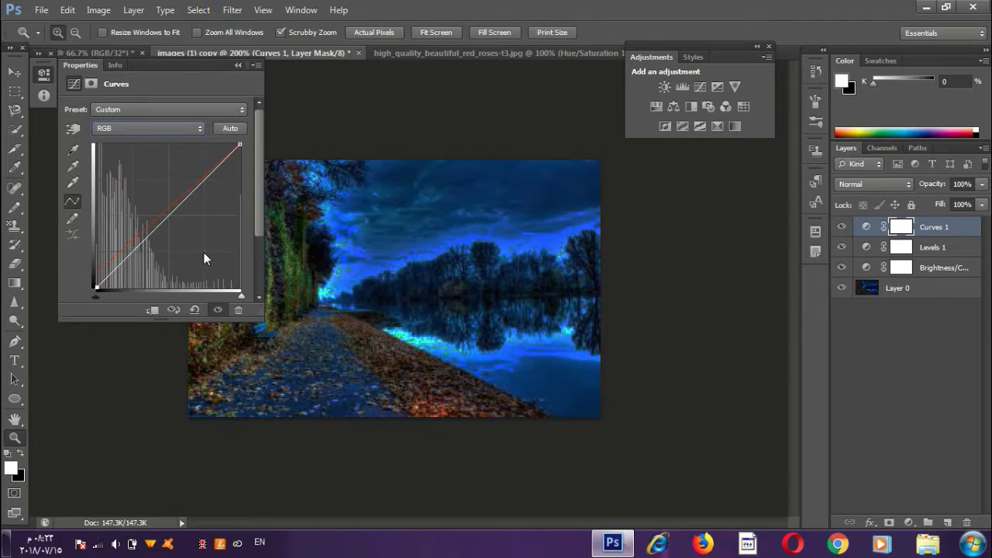
{"action": "key", "text": "Delete"}
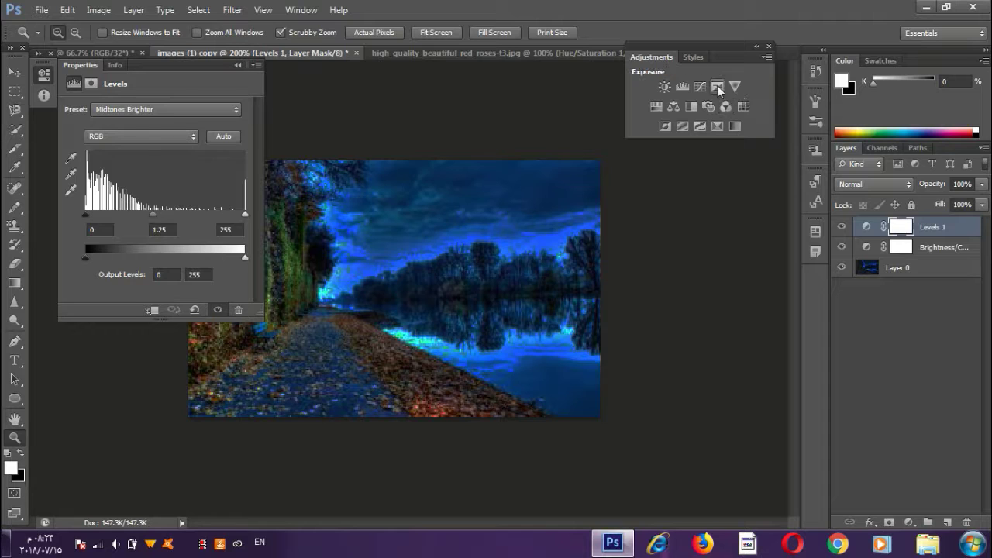
- Add a Curves layer, experiment with the black point and a brightening curve, then reset it
{"action": "left_click", "coordinate": [707, 86]}
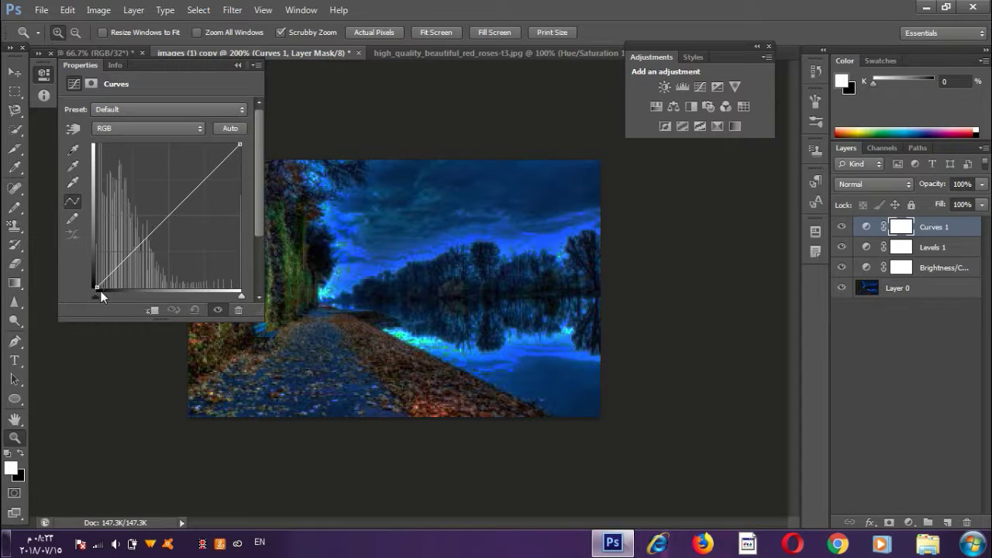
{"action": "left_click_drag", "start_coordinate": [95, 288], "coordinate": [276, 301]}
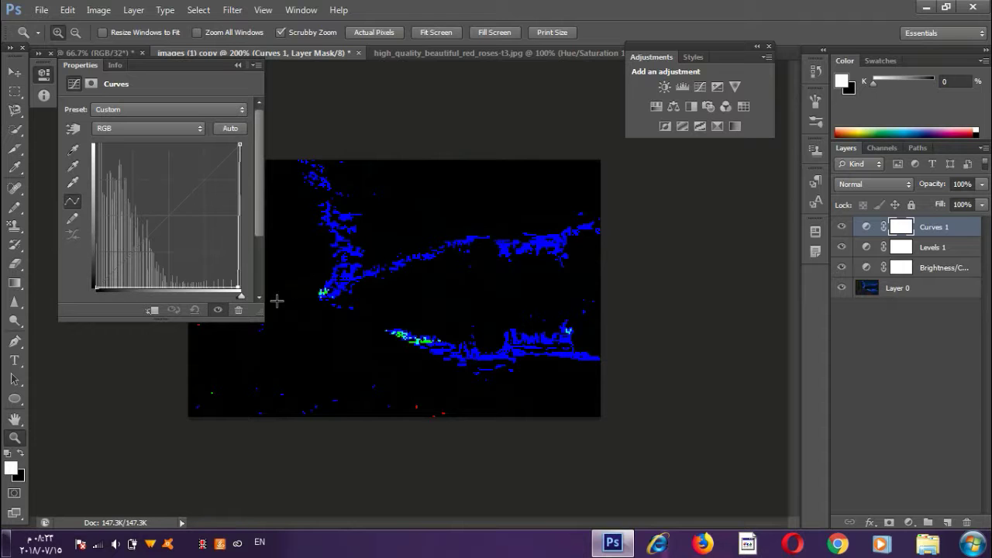
{"action": "left_click_drag", "start_coordinate": [276, 301], "coordinate": [111, 316]}
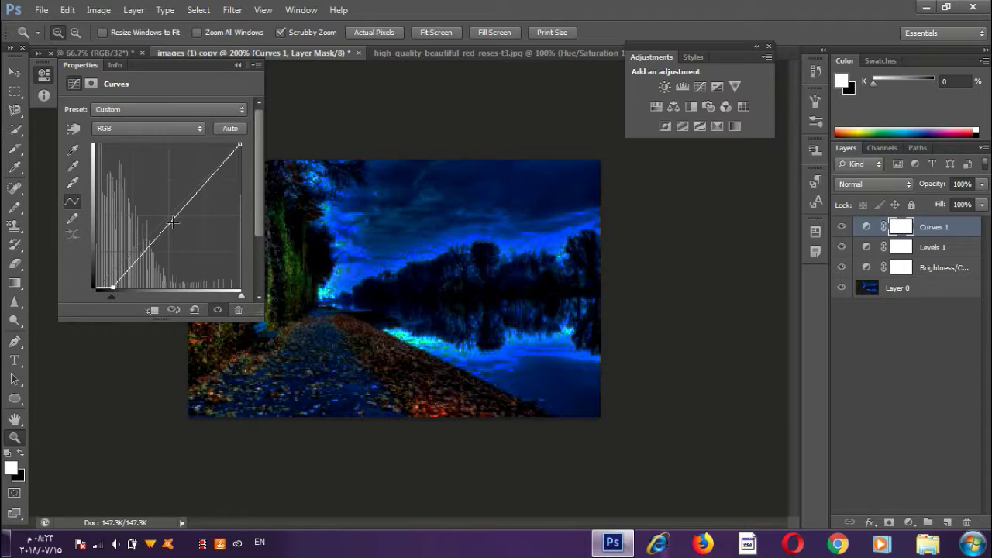
{"action": "left_click_drag", "start_coordinate": [172, 220], "coordinate": [153, 203]}
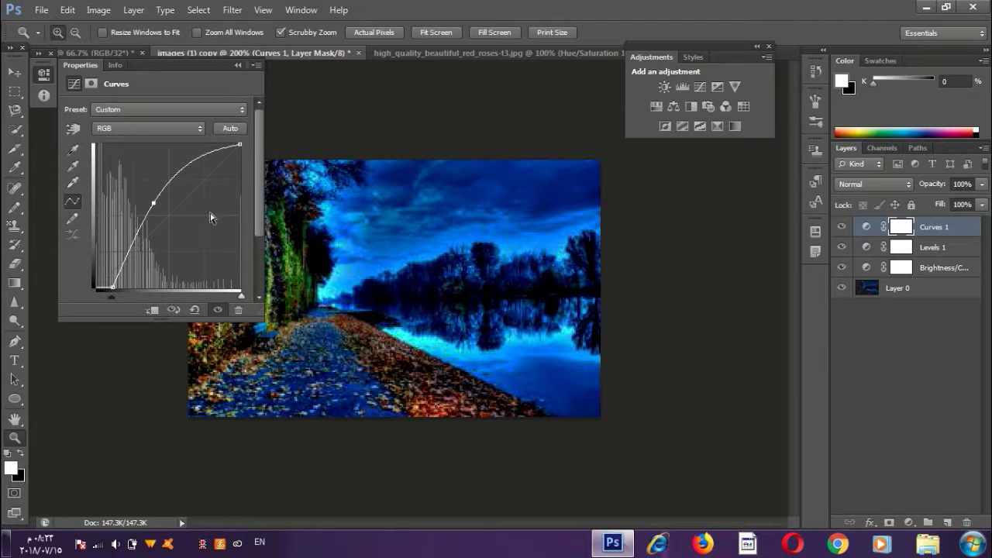
{"action": "key", "text": "ctrl+z"}
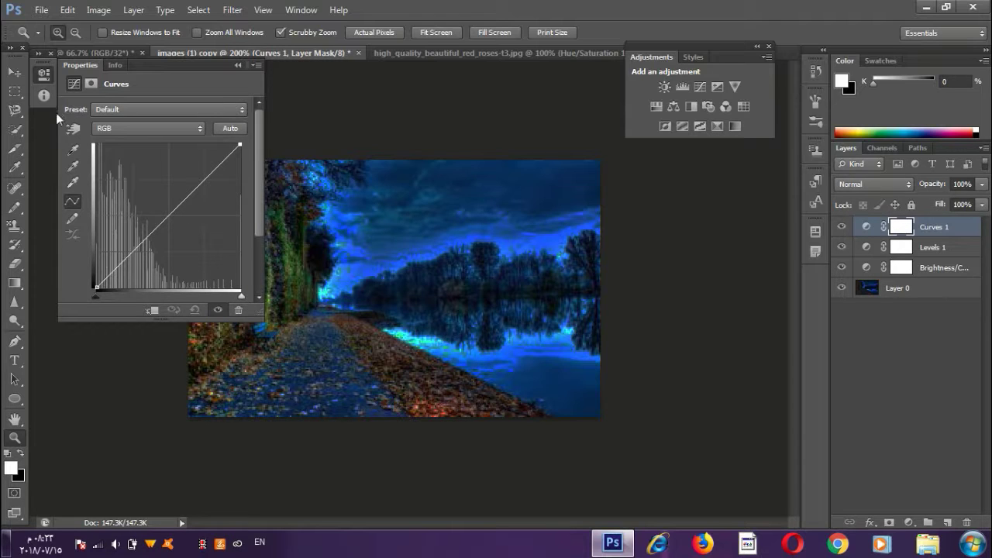
- Try the Color Negative preset, then apply the Medium Contrast (RGB) Curves preset
{"action": "left_click", "coordinate": [118, 111]}
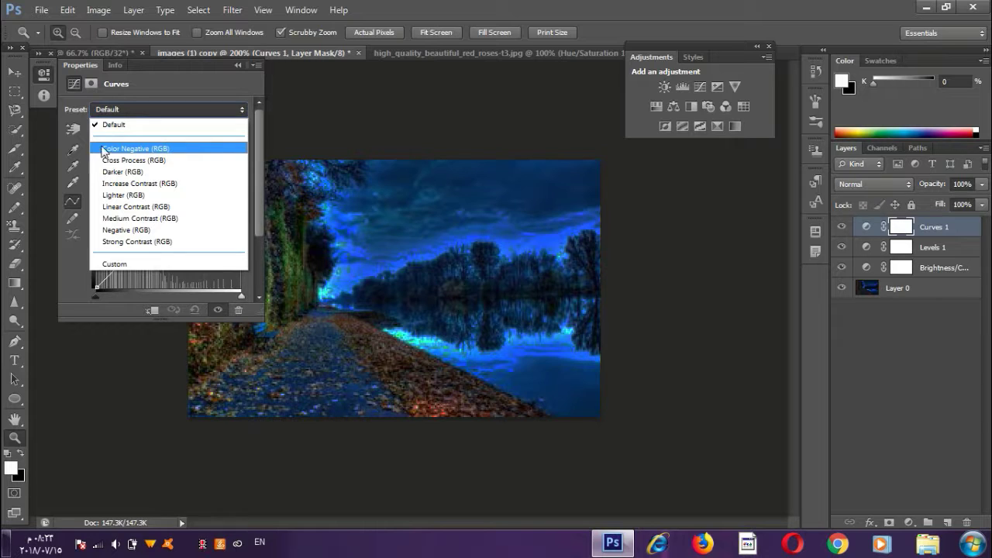
{"action": "left_click", "coordinate": [174, 148]}
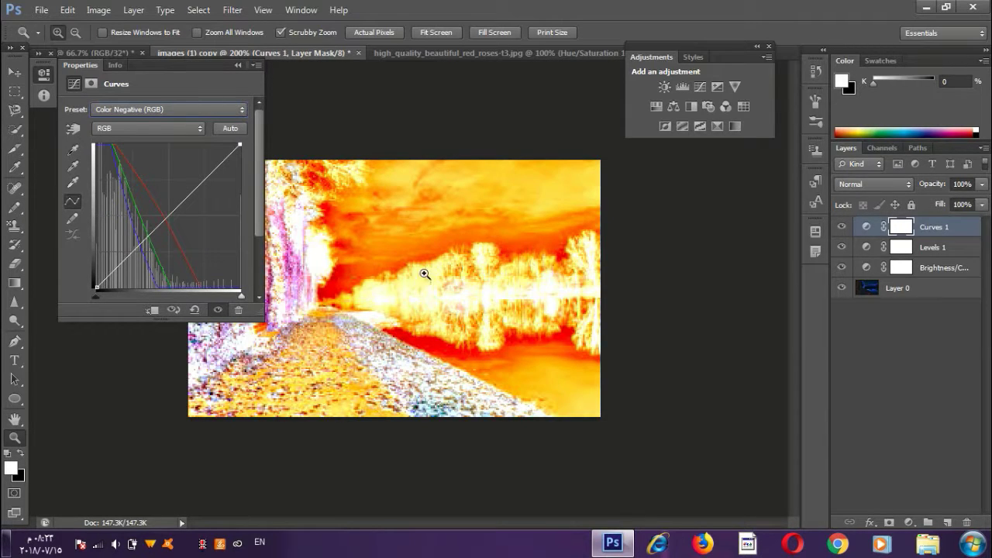
{"action": "key", "text": "ctrl+z"}
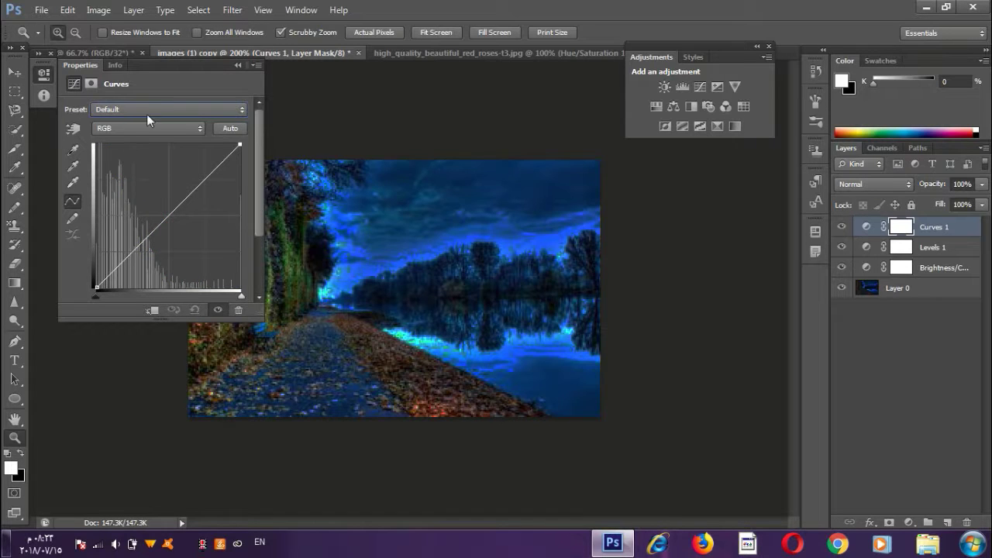
{"action": "left_click", "coordinate": [177, 109]}
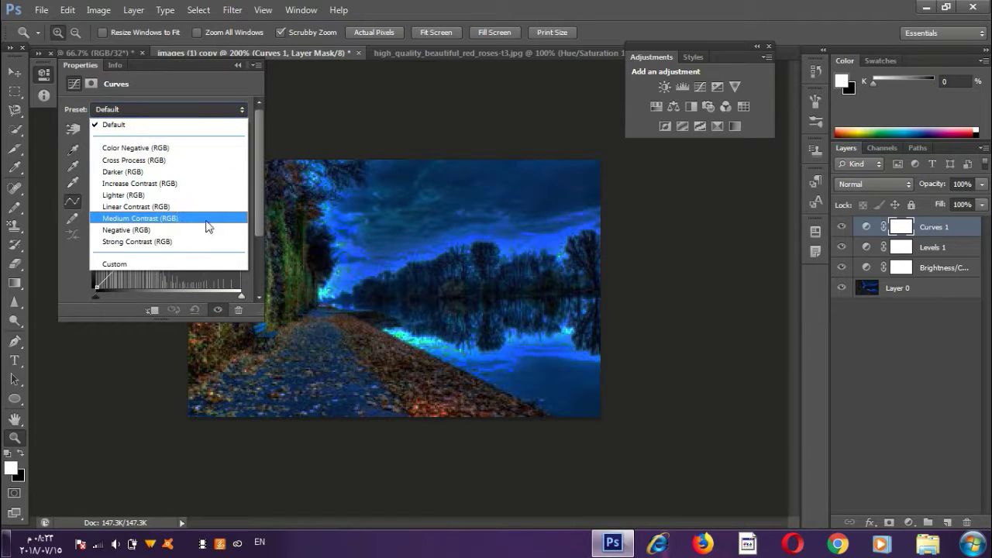
{"action": "left_click", "coordinate": [115, 219]}
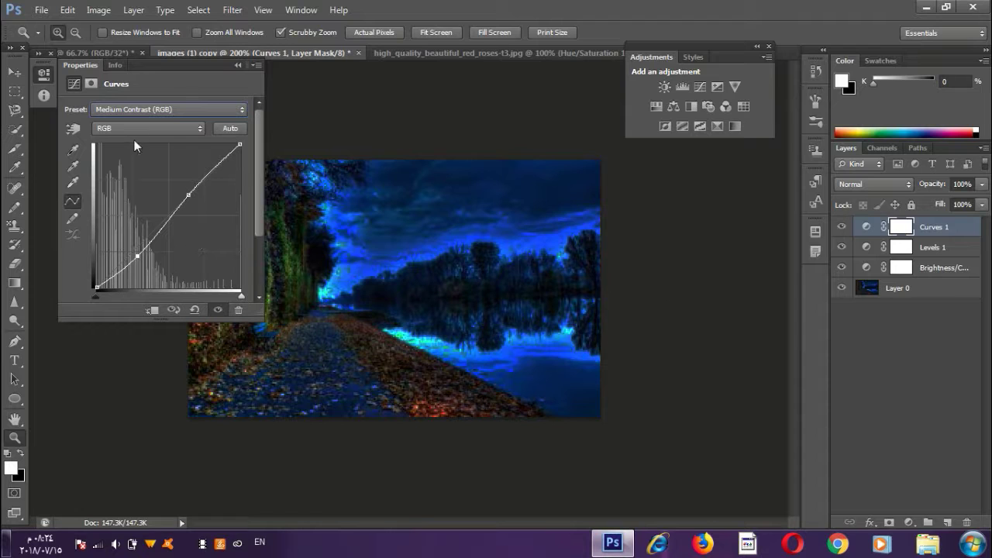
{"action": "left_click", "coordinate": [153, 111]}
{"action": "left_click", "coordinate": [714, 87]}
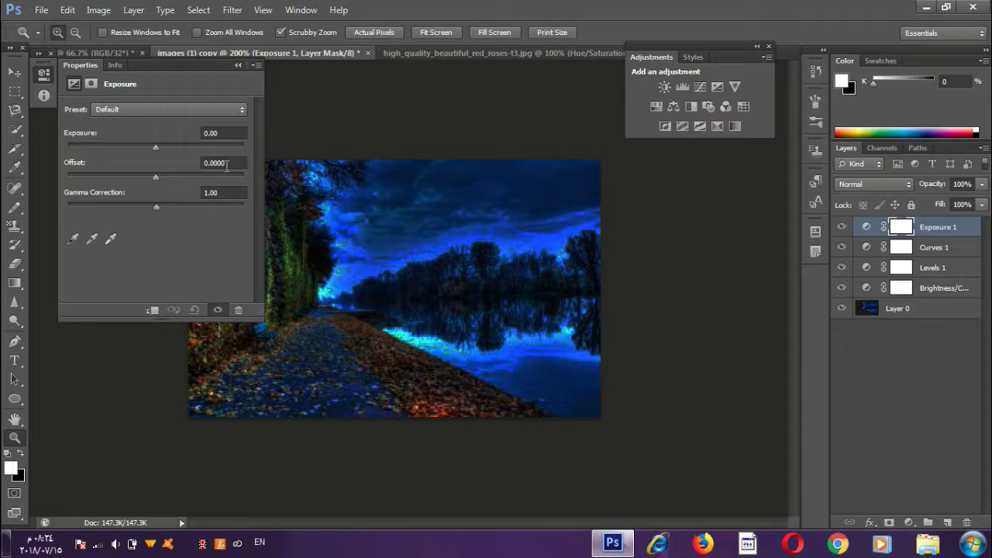
- Set the Exposure layer to about +3.09 after testing higher and lower values
{"action": "left_click_drag", "start_coordinate": [159, 146], "coordinate": [206, 155]}
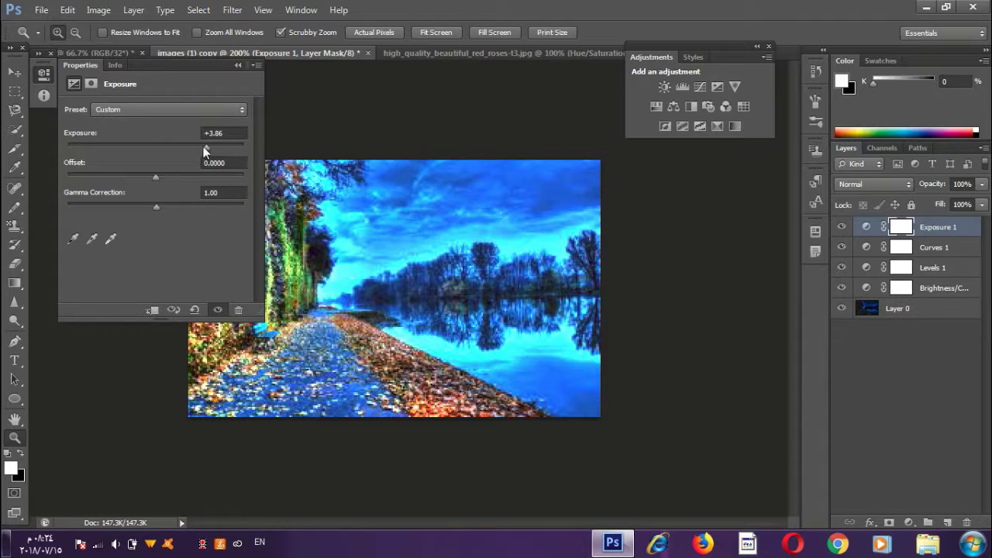
{"action": "mouse_move", "coordinate": [230, 146]}
{"action": "left_mouse_down"}
{"action": "mouse_move", "coordinate": [272, 153]}
{"action": "mouse_move", "coordinate": [192, 165]}
{"action": "left_mouse_up"}
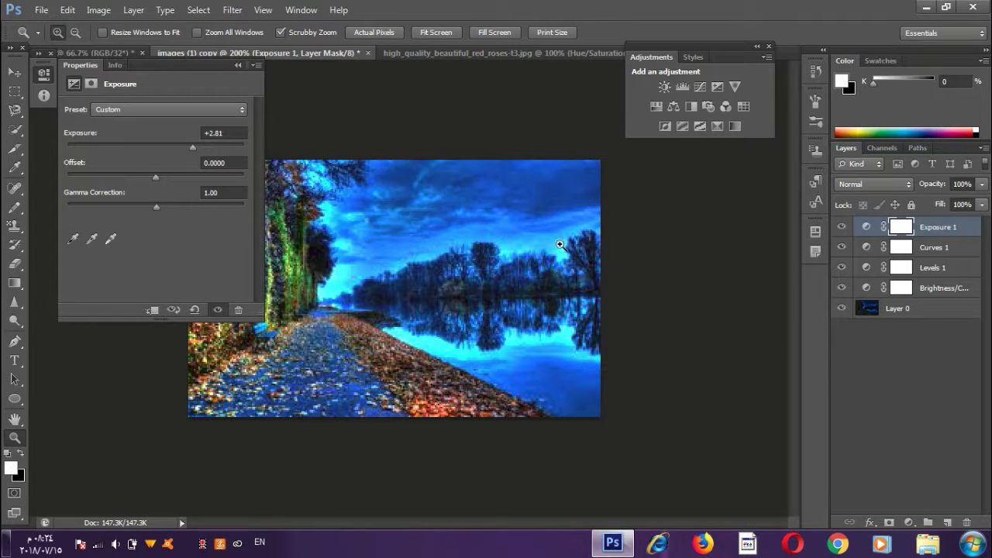
{"action": "mouse_move", "coordinate": [191, 144]}
{"action": "left_mouse_down"}
{"action": "mouse_move", "coordinate": [145, 150]}
{"action": "mouse_move", "coordinate": [195, 158]}
{"action": "left_mouse_up"}
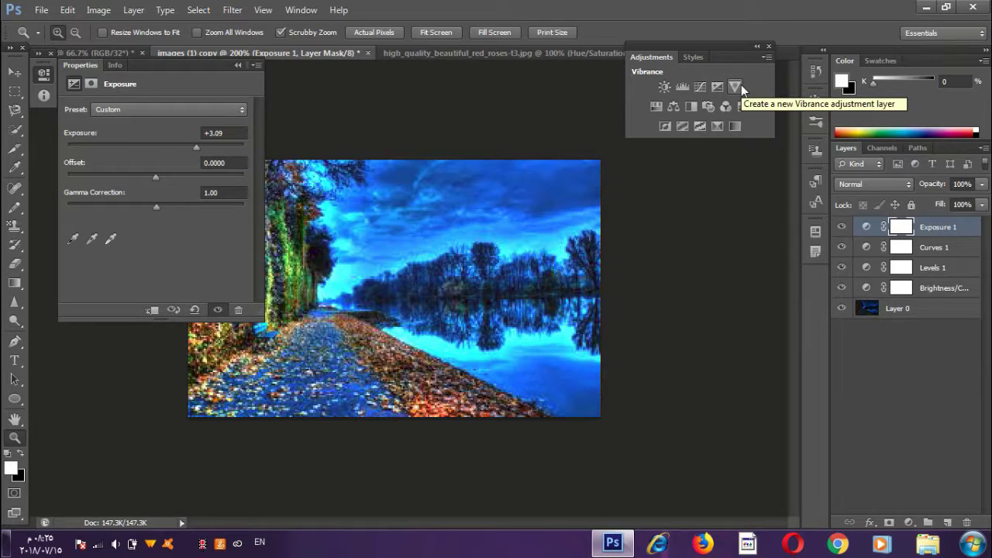
- Add Vibrance to the landscape, then clear the rose photo's adjustment layers and add Vibrance there
{"action": "left_click", "coordinate": [736, 86]}
{"action": "left_click", "coordinate": [480, 54]}
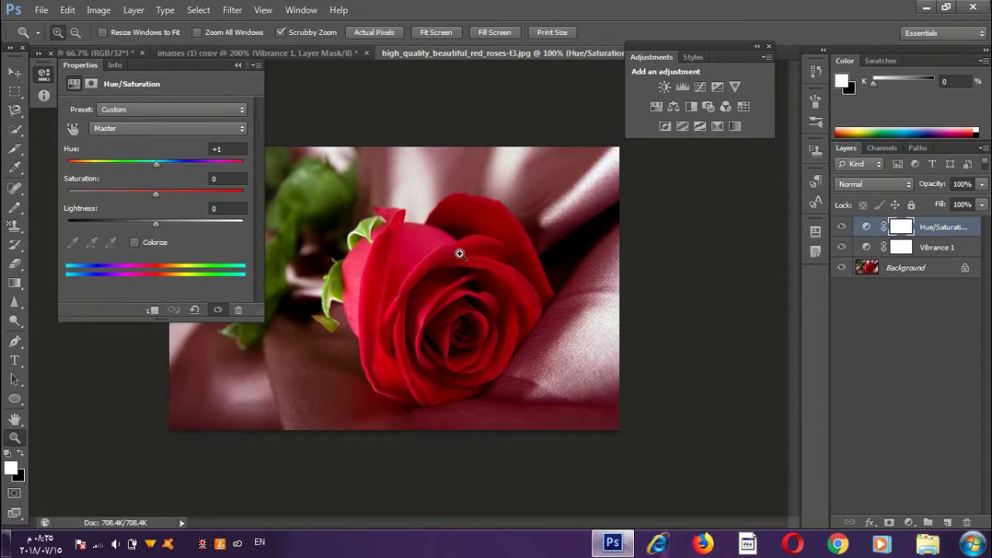
{"action": "key", "text": "ctrl+alt+z"}
{"action": "key", "text": "ctrl+alt+z"}
{"action": "key", "text": "ctrl+alt+z"}
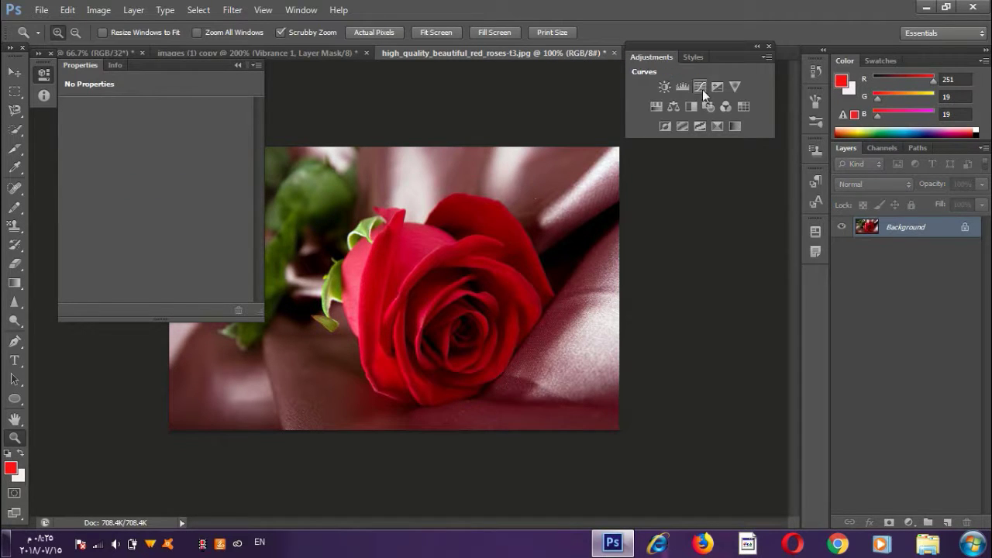
{"action": "left_click", "coordinate": [736, 86]}
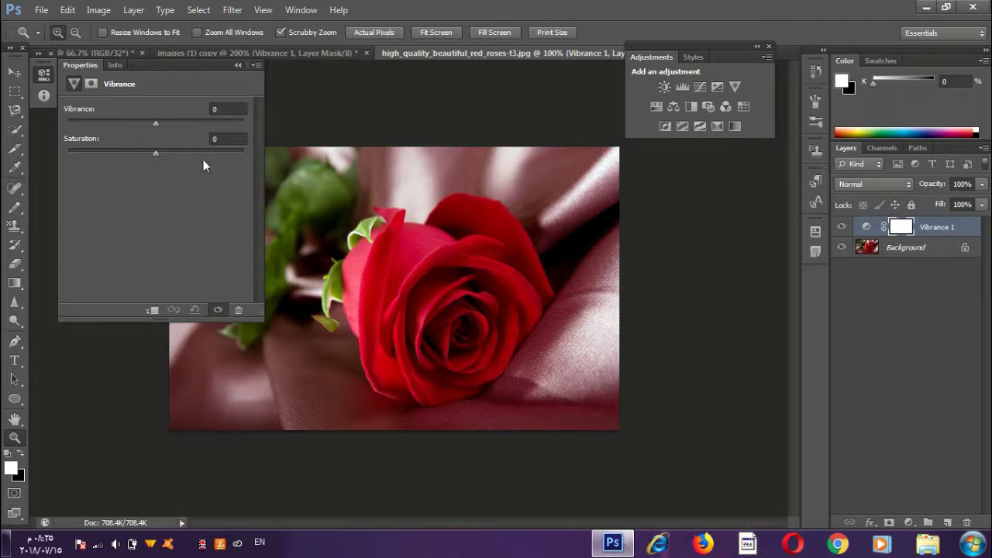
- Set the rose's Vibrance to +54, compare a saturation boost, and keep Saturation at 0
{"action": "left_click_drag", "start_coordinate": [156, 124], "coordinate": [203, 123]}
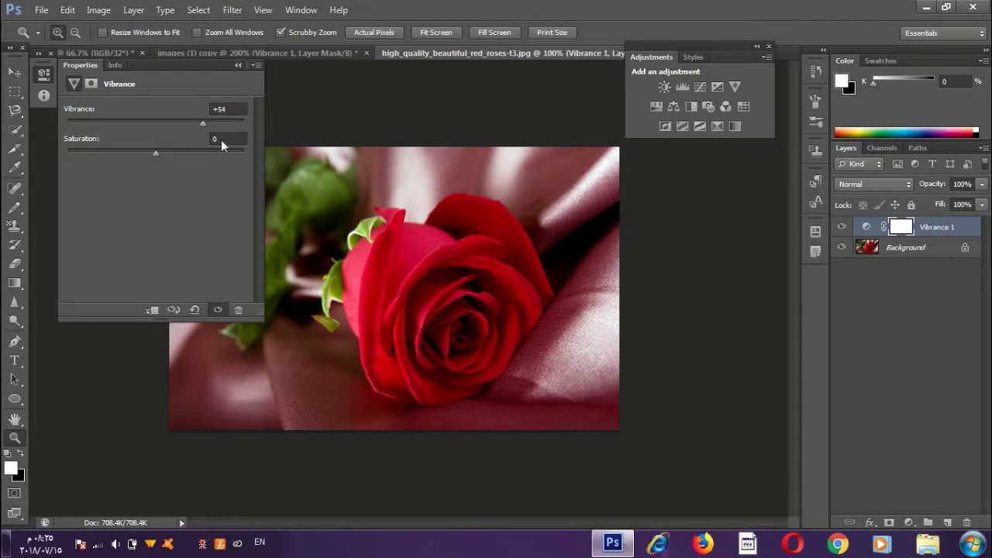
{"action": "left_click_drag", "start_coordinate": [156, 157], "coordinate": [200, 156]}
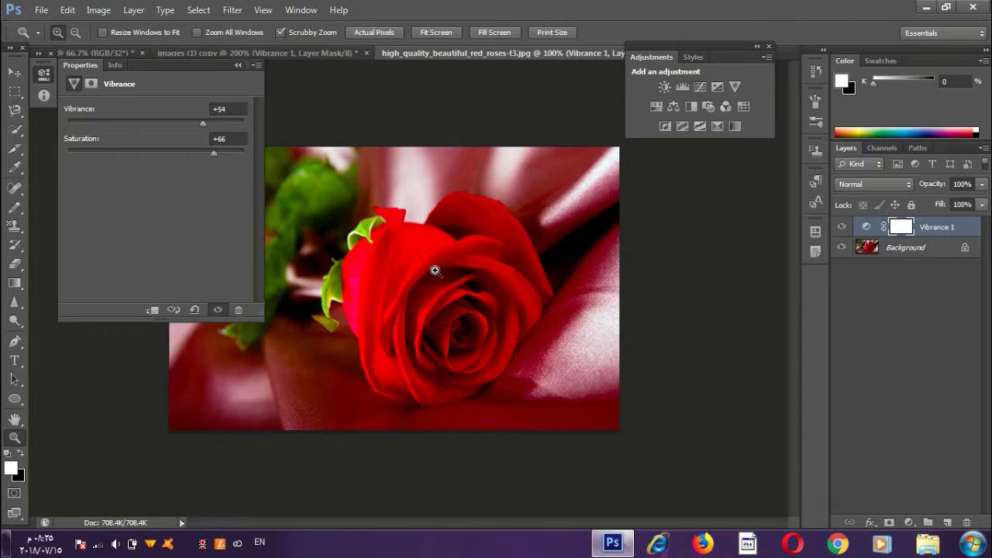
{"action": "key", "text": "backslash"}
{"action": "key", "text": "backslash"}
{"action": "key", "text": "backslash"}
{"action": "key", "text": "backslash"}
{"action": "key", "text": "backslash"}
{"action": "key", "text": "backslash"}
{"action": "key", "text": "backslash"}
{"action": "key", "text": "ctrl+z"}
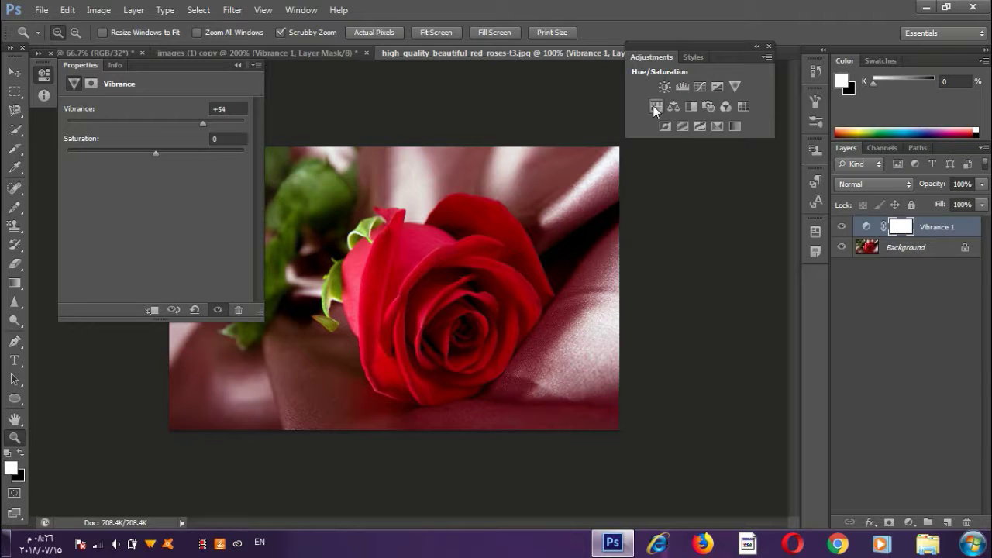
{"action": "left_click", "coordinate": [655, 107]}
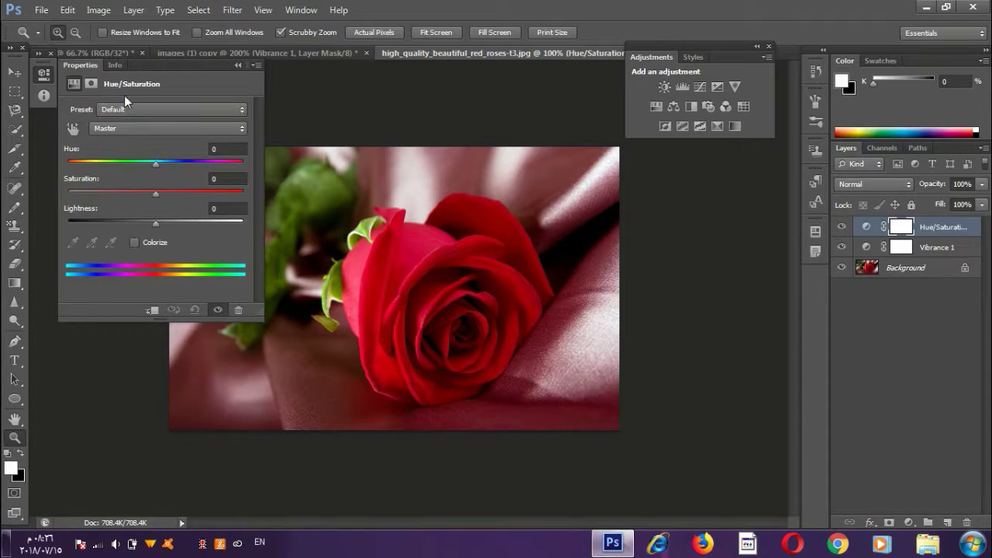
- Shift the hue of only the Reds, turning the rose magenta, orange and green, then red again
{"action": "left_click", "coordinate": [243, 128]}
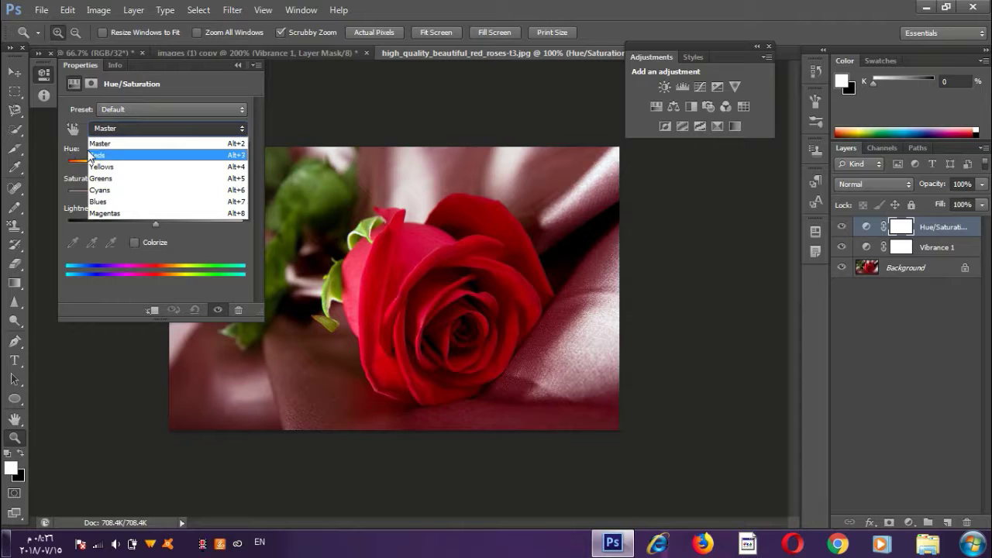
{"action": "left_click", "coordinate": [117, 155]}
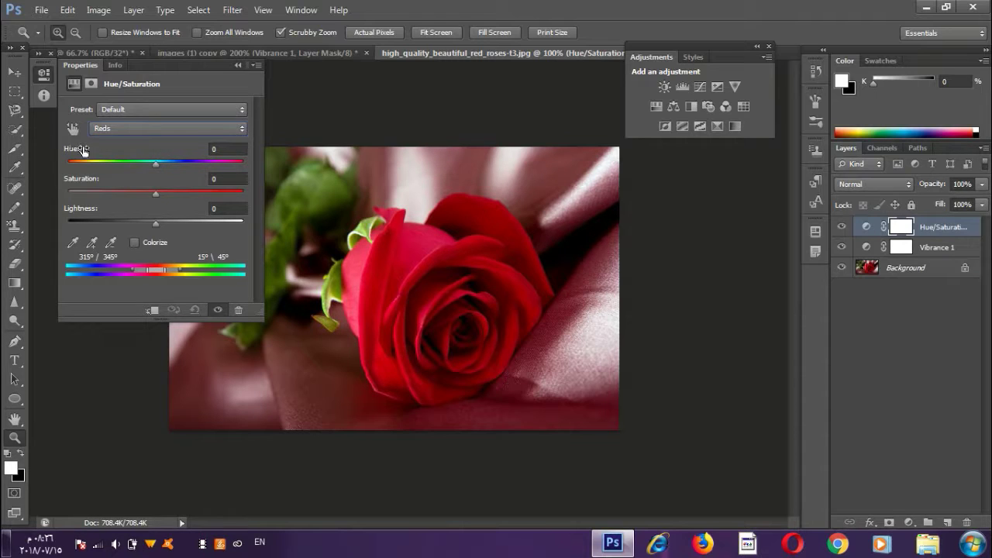
{"action": "left_click_drag", "start_coordinate": [155, 163], "coordinate": [134, 165]}
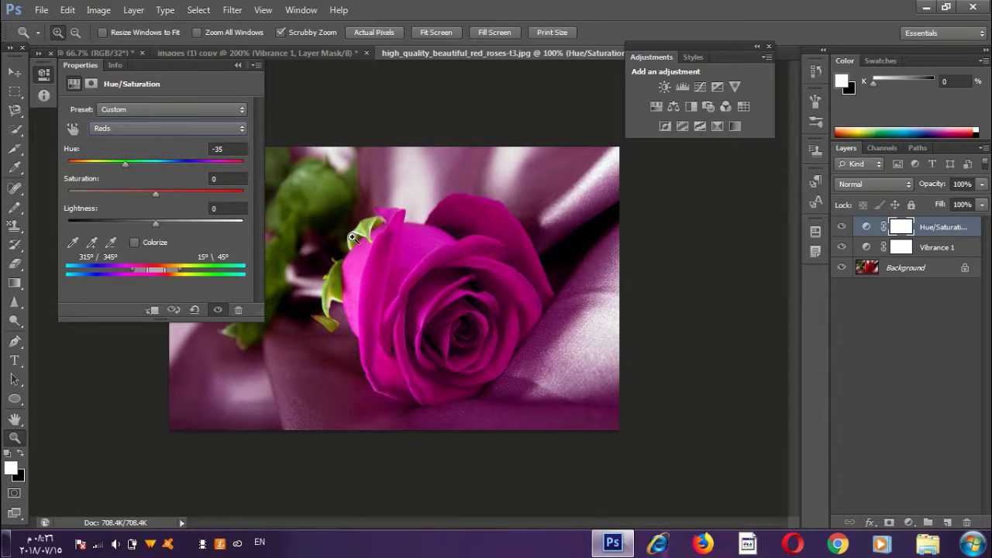
{"action": "left_click_drag", "start_coordinate": [128, 164], "coordinate": [194, 179]}
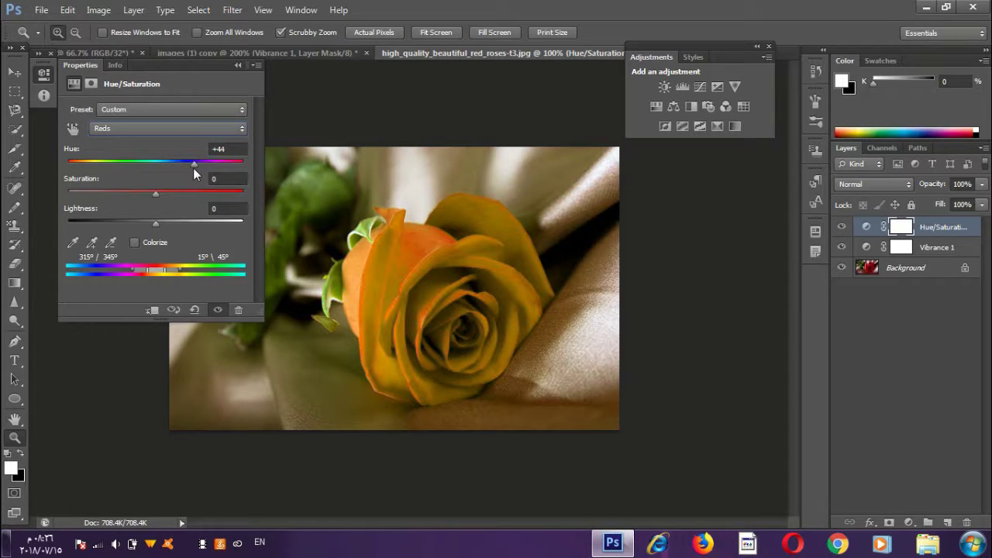
{"action": "left_click_drag", "start_coordinate": [193, 168], "coordinate": [212, 169]}
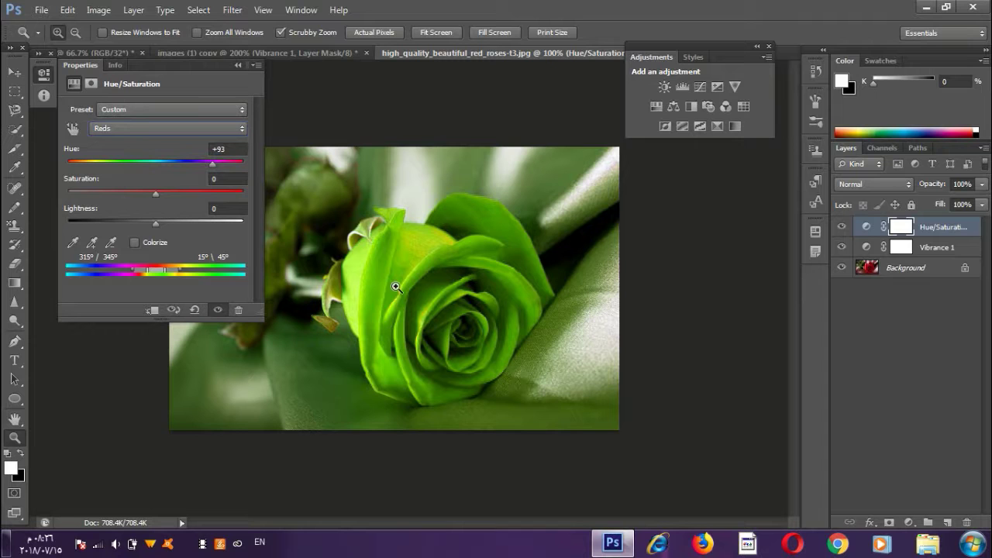
{"action": "mouse_move", "coordinate": [214, 165]}
{"action": "left_mouse_down"}
{"action": "mouse_move", "coordinate": [89, 171]}
{"action": "mouse_move", "coordinate": [255, 183]}
{"action": "mouse_move", "coordinate": [150, 186]}
{"action": "left_mouse_up"}
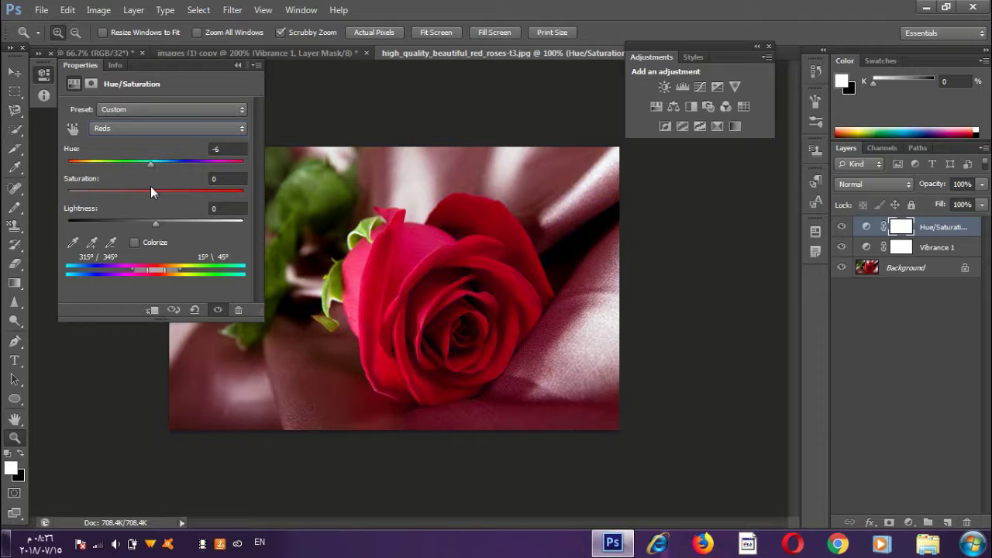
- Shift the hue of only the Greens, settling on about -12
{"action": "left_click", "coordinate": [138, 128]}
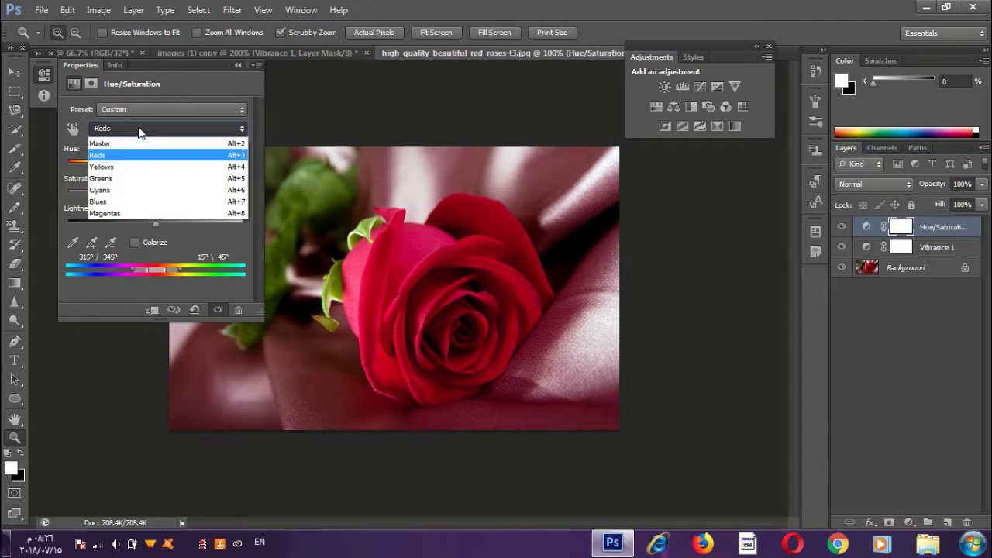
{"action": "left_click", "coordinate": [133, 179]}
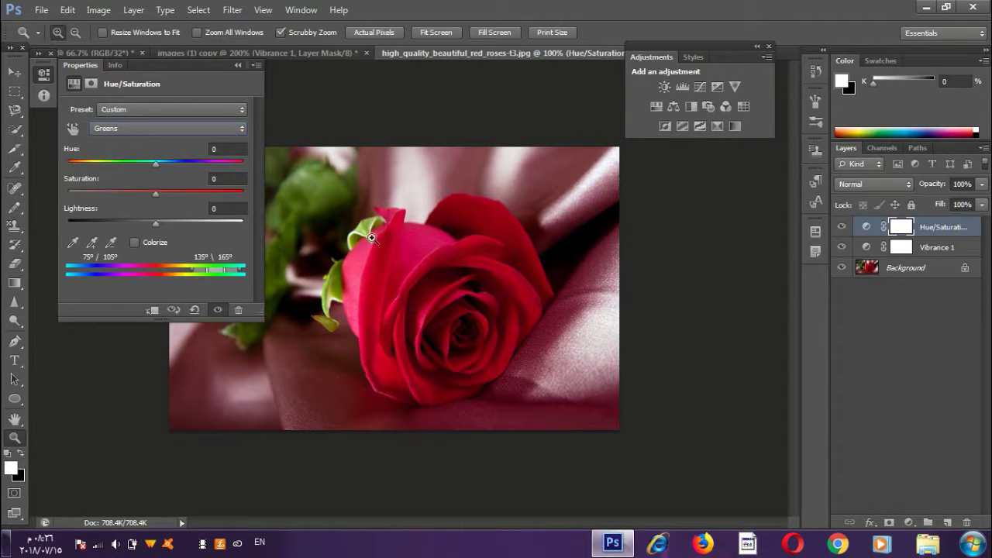
{"action": "left_click_drag", "start_coordinate": [154, 163], "coordinate": [42, 172]}
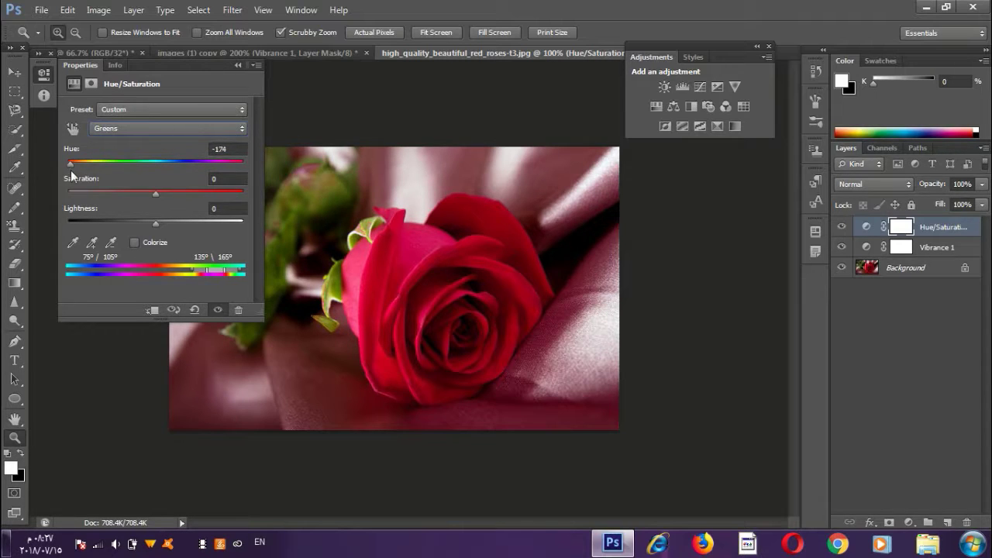
{"action": "mouse_move", "coordinate": [70, 170]}
{"action": "left_mouse_down"}
{"action": "mouse_move", "coordinate": [136, 175]}
{"action": "mouse_move", "coordinate": [20, 163]}
{"action": "left_mouse_up"}
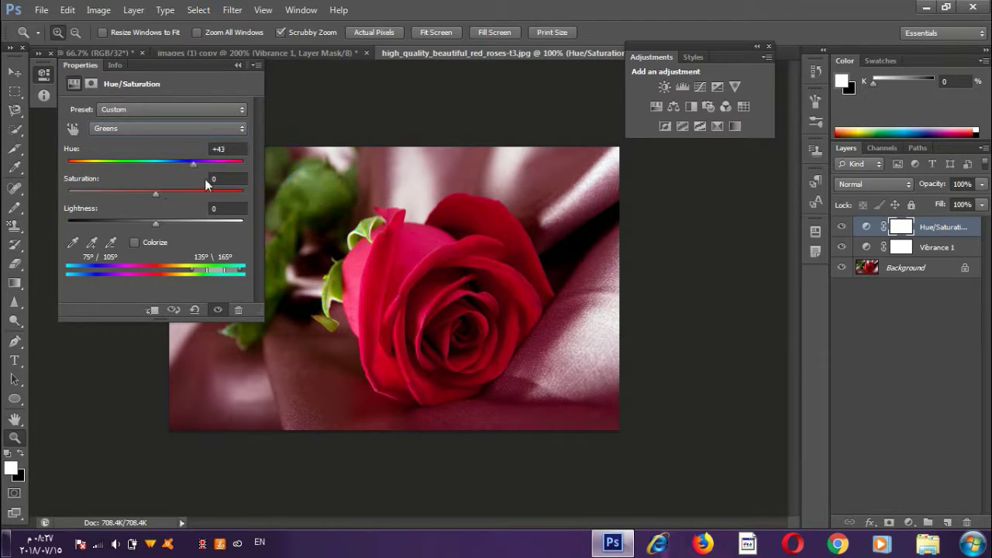
{"action": "left_click_drag", "start_coordinate": [3, 188], "coordinate": [136, 189]}
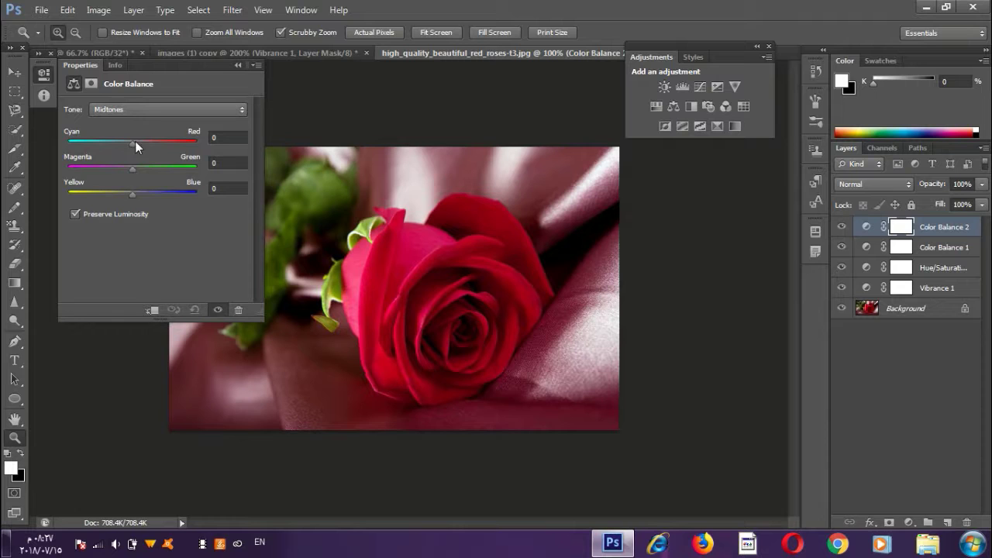
- Set midtone Color Balance to Cyan/Red -9, Magenta/Green +15, Yellow/Blue +100
{"action": "left_click_drag", "start_coordinate": [135, 142], "coordinate": [91, 144]}
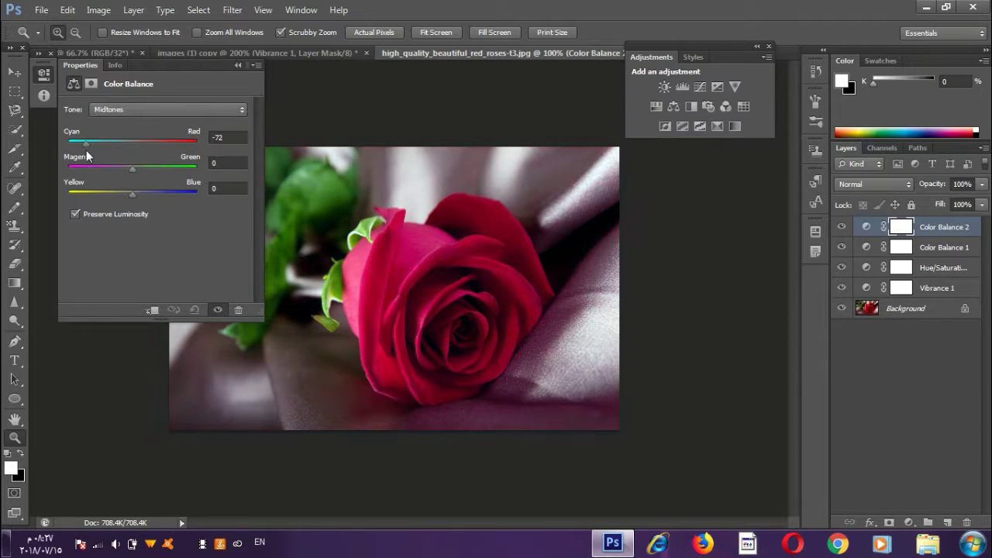
{"action": "mouse_move", "coordinate": [91, 144]}
{"action": "left_mouse_down"}
{"action": "mouse_move", "coordinate": [193, 144]}
{"action": "mouse_move", "coordinate": [99, 181]}
{"action": "left_mouse_up"}
{"action": "mouse_move", "coordinate": [108, 178]}
{"action": "left_mouse_down"}
{"action": "mouse_move", "coordinate": [239, 174]}
{"action": "mouse_move", "coordinate": [32, 177]}
{"action": "mouse_move", "coordinate": [142, 161]}
{"action": "left_mouse_up"}
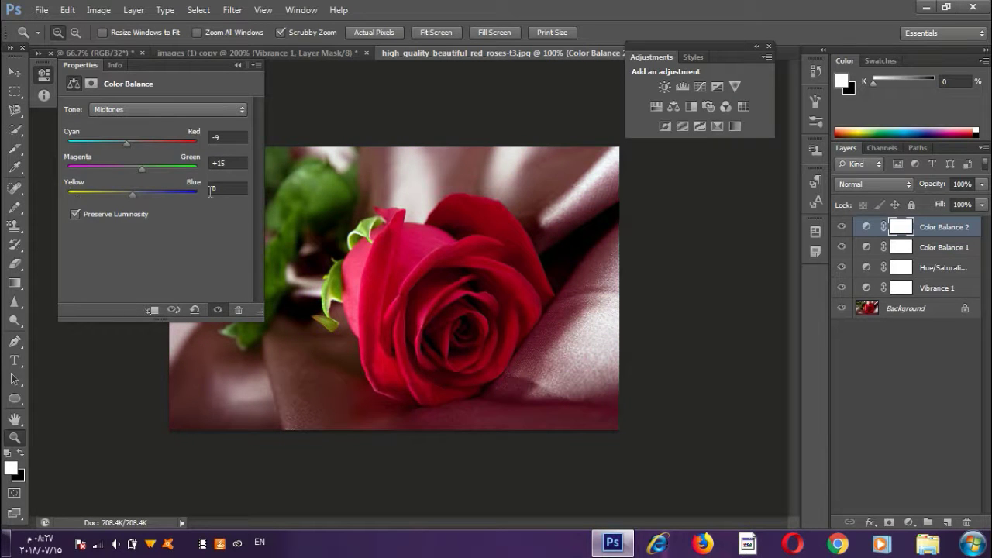
{"action": "mouse_move", "coordinate": [133, 194]}
{"action": "left_mouse_down"}
{"action": "mouse_move", "coordinate": [68, 185]}
{"action": "mouse_move", "coordinate": [272, 219]}
{"action": "left_mouse_up"}
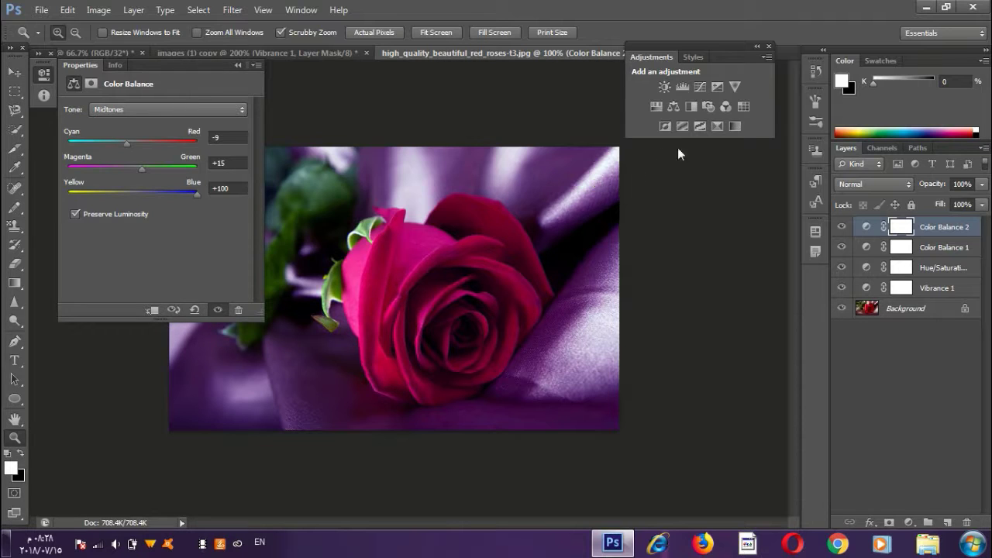
{"action": "left_click", "coordinate": [689, 107]}
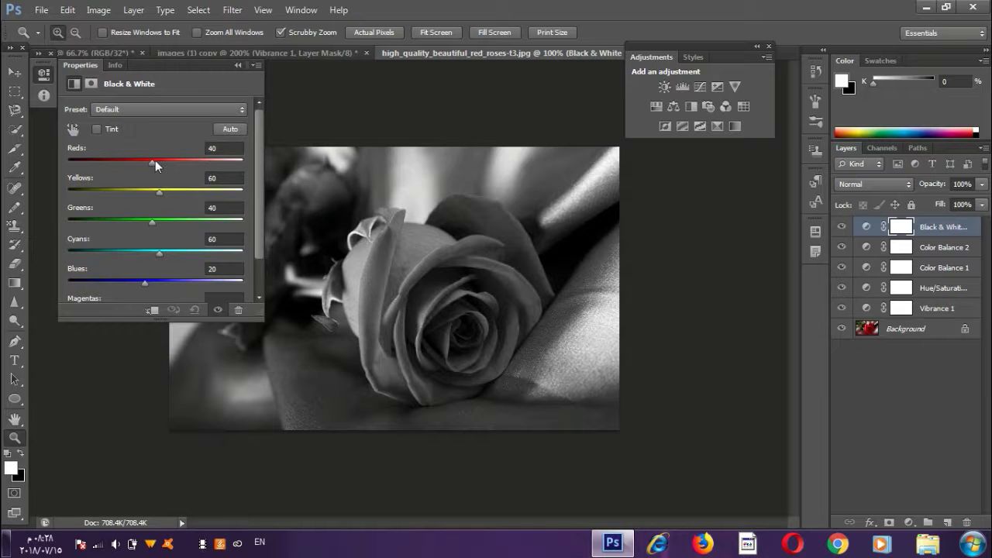
- Set the Black & White Reds to 300, Greens to -200 and Blues to -200
{"action": "left_click_drag", "start_coordinate": [154, 164], "coordinate": [266, 170]}
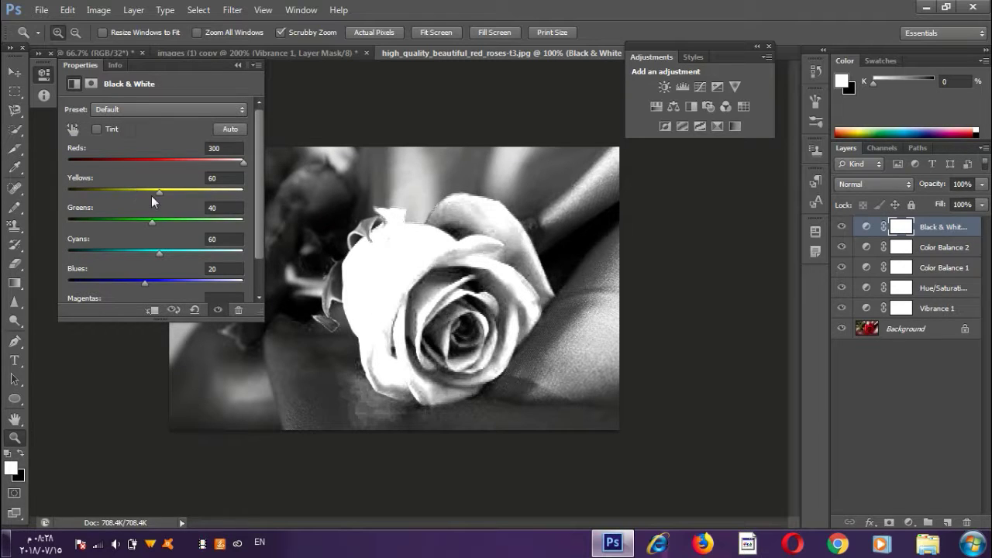
{"action": "left_click_drag", "start_coordinate": [149, 220], "coordinate": [27, 227]}
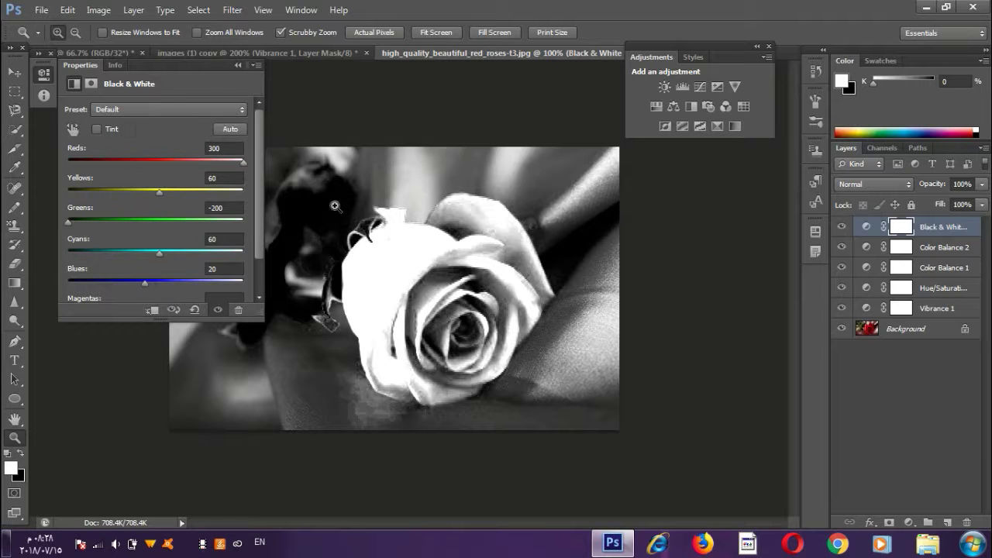
{"action": "left_click_drag", "start_coordinate": [142, 284], "coordinate": [54, 303]}
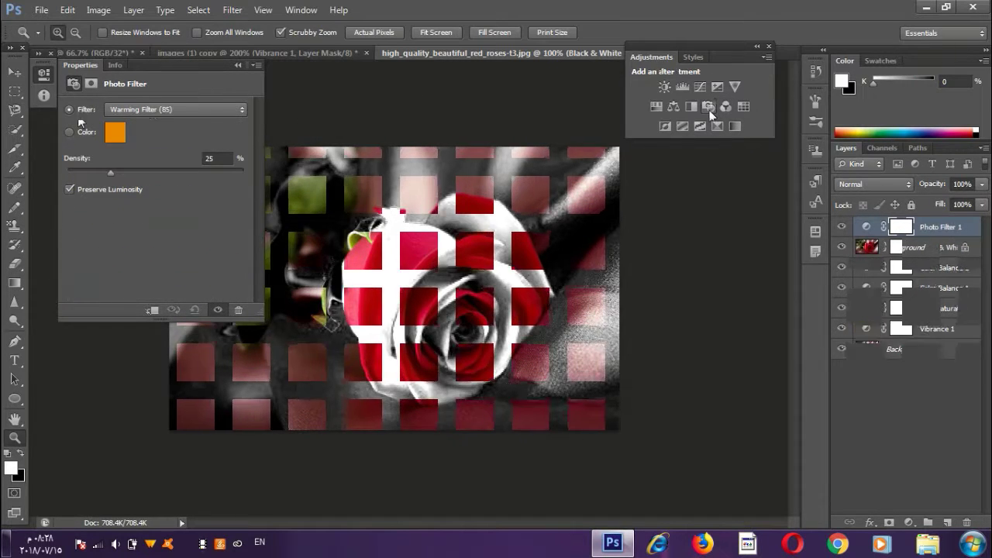
- Try the Cooling Filter (80), Cyan and Warming Filter (85) tints, then settle on Underwater
{"action": "left_click", "coordinate": [153, 110]}
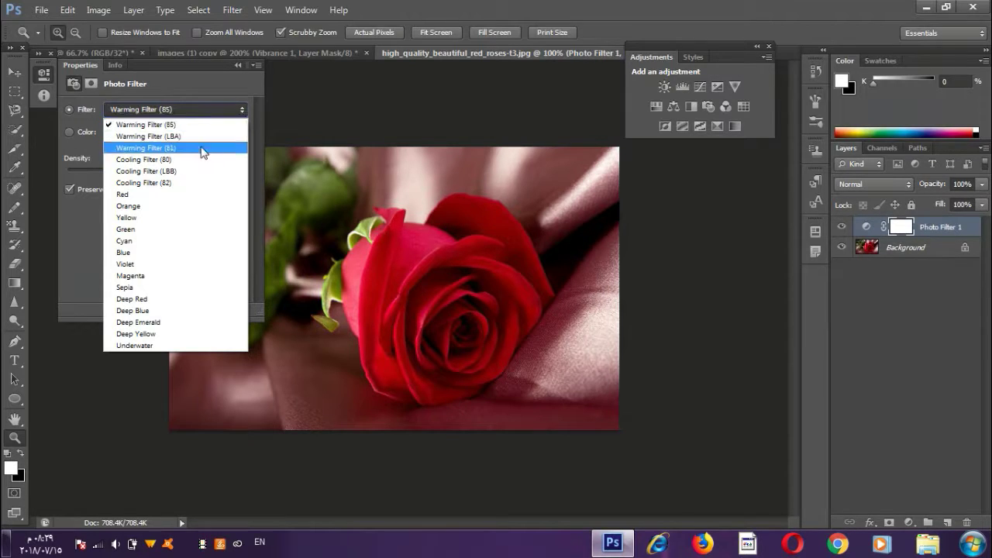
{"action": "left_click", "coordinate": [155, 160]}
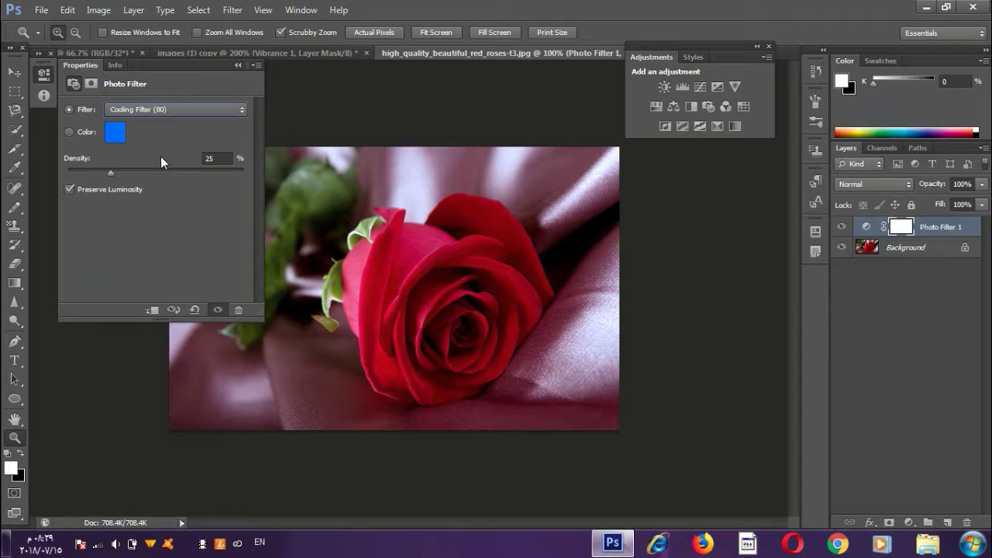
{"action": "left_click", "coordinate": [177, 112]}
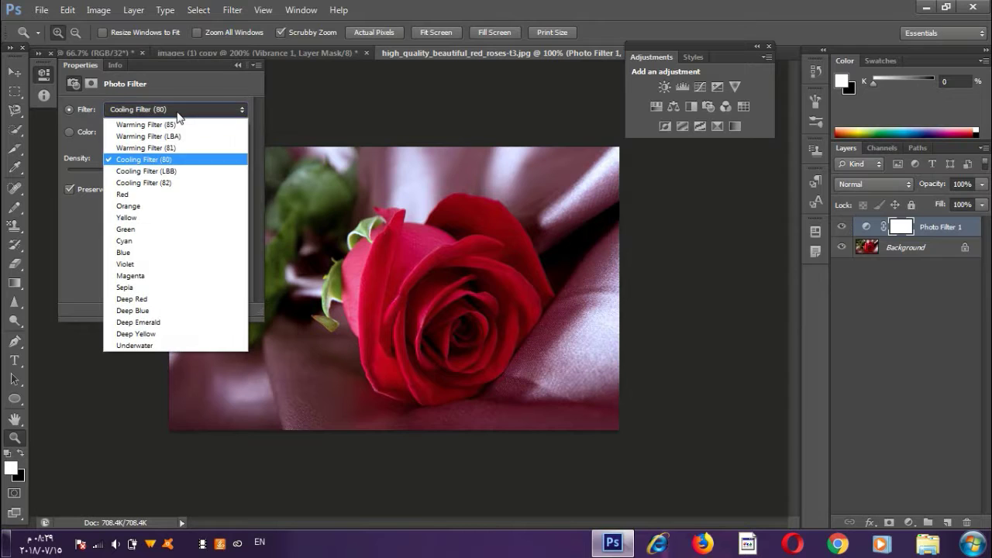
{"action": "left_click", "coordinate": [151, 239]}
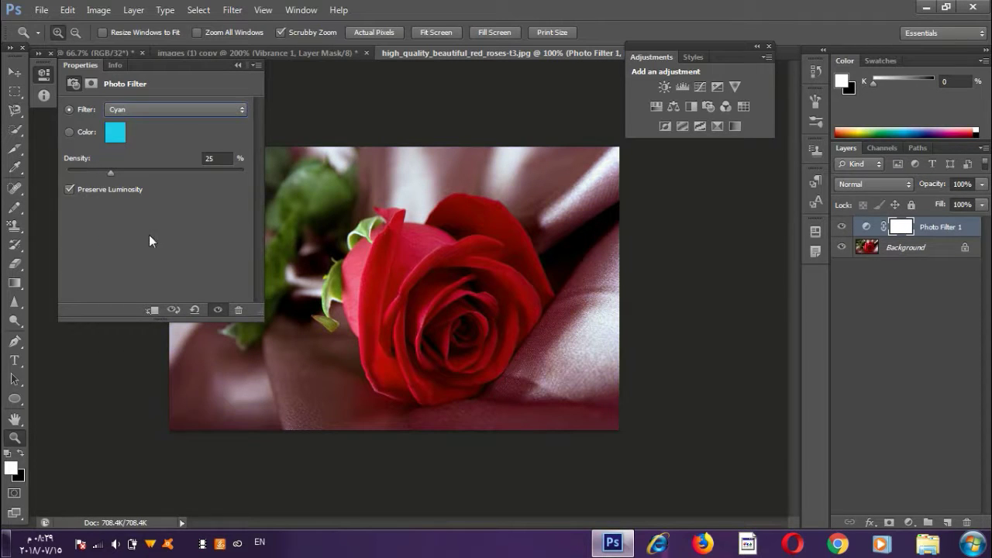
{"action": "left_click", "coordinate": [160, 112]}
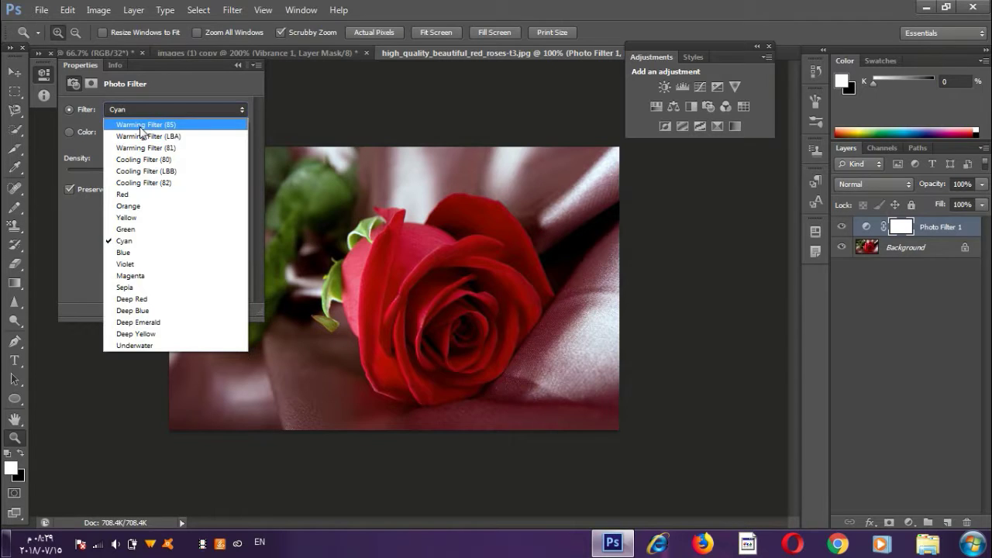
{"action": "left_click", "coordinate": [150, 124]}
{"action": "left_click", "coordinate": [166, 110]}
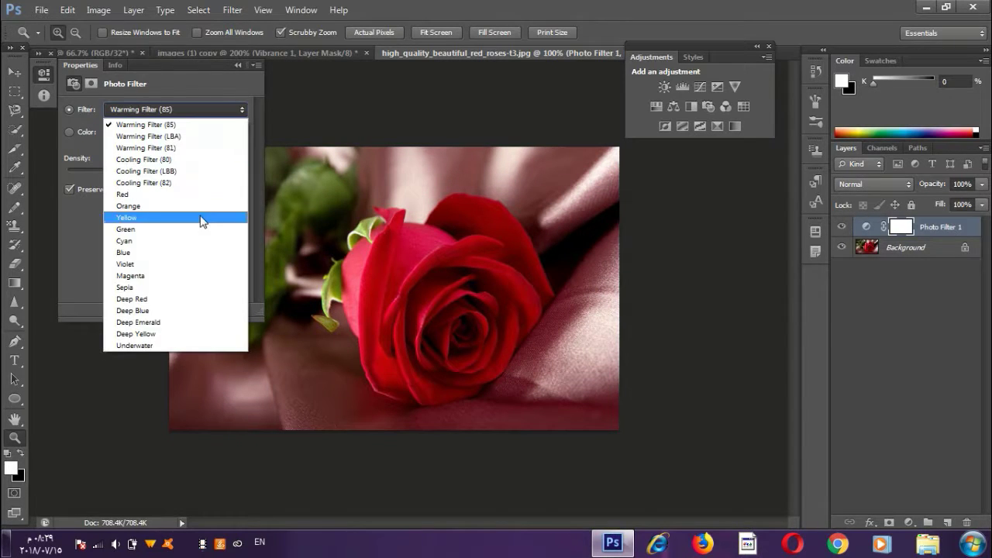
{"action": "left_click", "coordinate": [147, 345]}
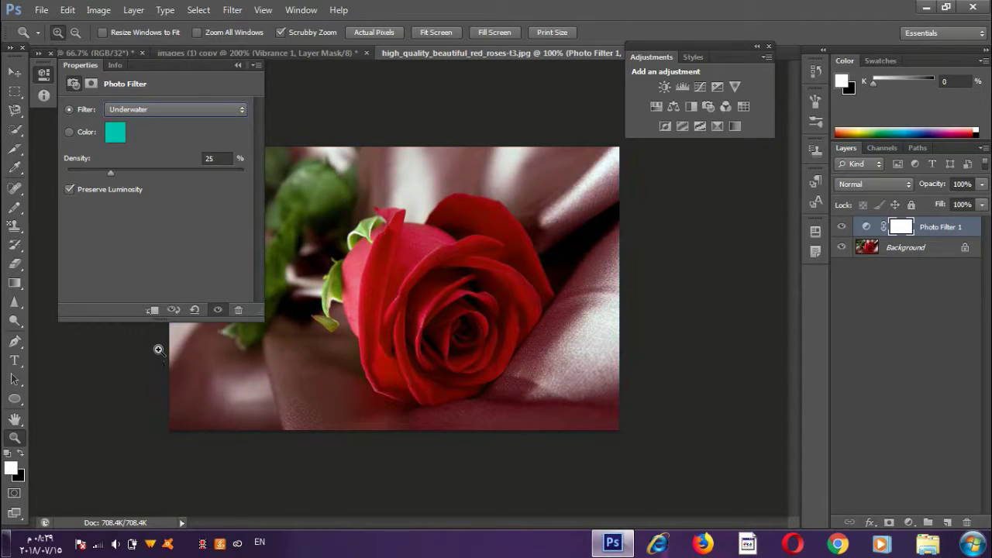
- Add a Channel Mixer and push the Red channel's red amount to its maximum
{"action": "left_click", "coordinate": [732, 105]}
{"action": "left_click_drag", "start_coordinate": [200, 187], "coordinate": [161, 187]}
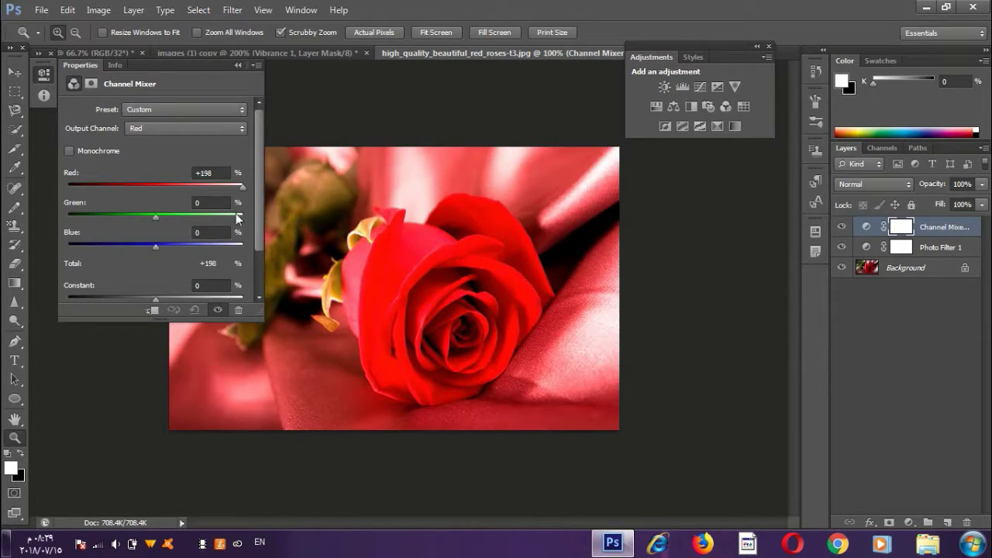
{"action": "left_click_drag", "start_coordinate": [161, 187], "coordinate": [241, 187]}
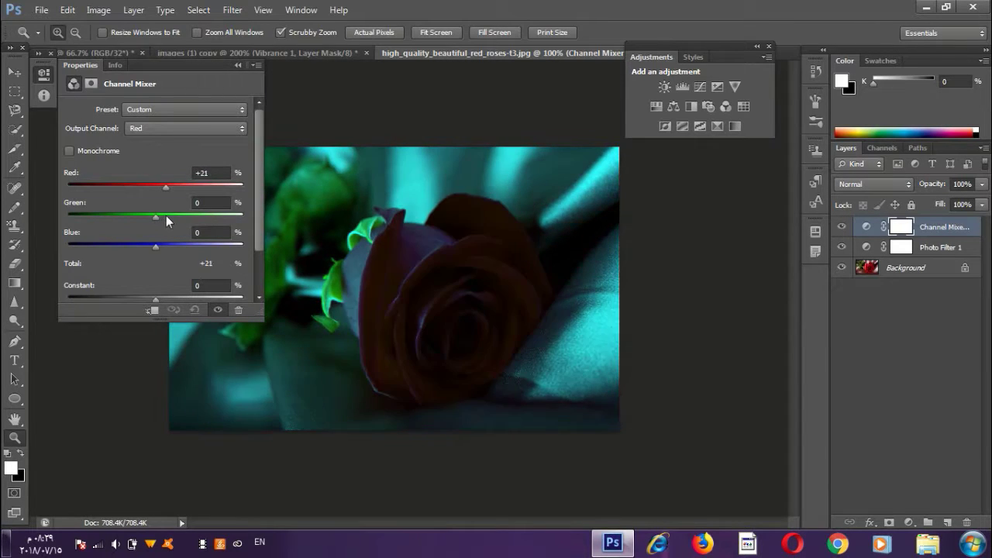
{"action": "left_click_drag", "start_coordinate": [242, 223], "coordinate": [260, 217]}
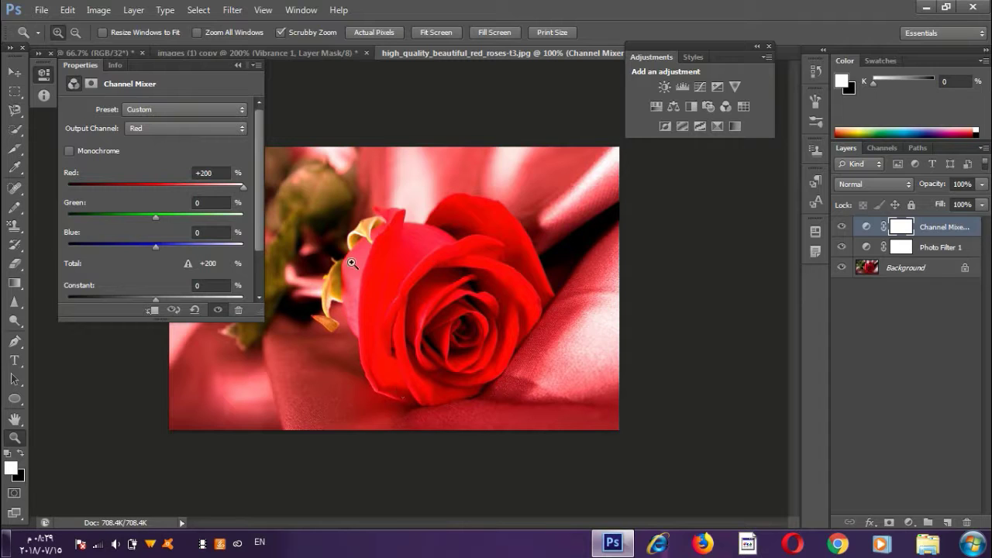
- Drag the Channel Mixer red amount down to -200, then back to about +7
{"action": "left_click_drag", "start_coordinate": [524, 179], "coordinate": [452, 268]}
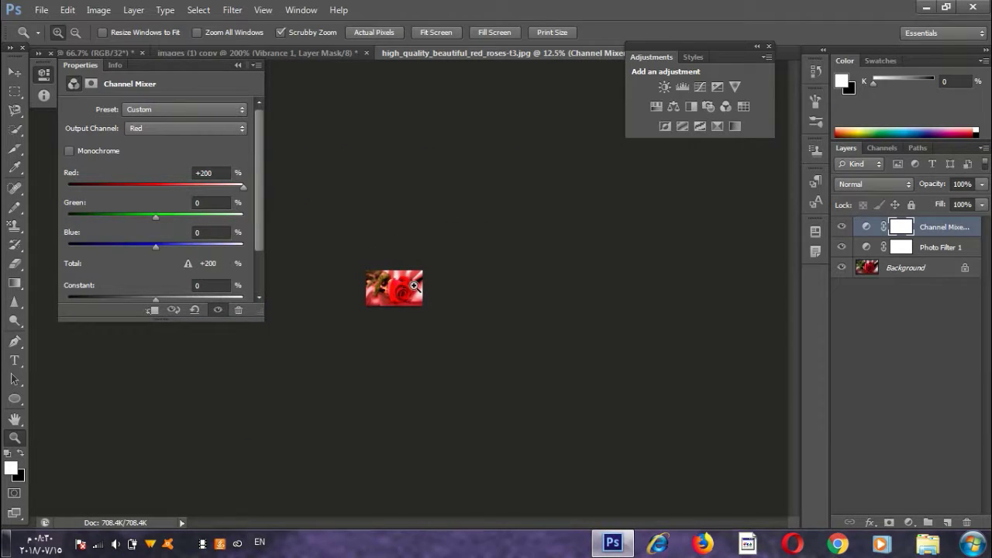
{"action": "left_click_drag", "start_coordinate": [415, 286], "coordinate": [411, 287]}
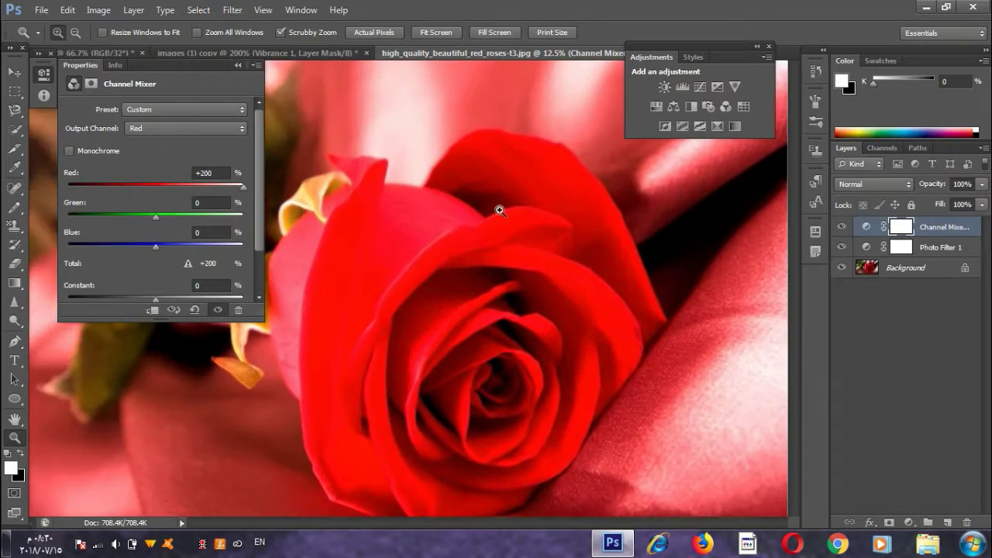
{"action": "left_click_drag", "start_coordinate": [412, 287], "coordinate": [535, 208]}
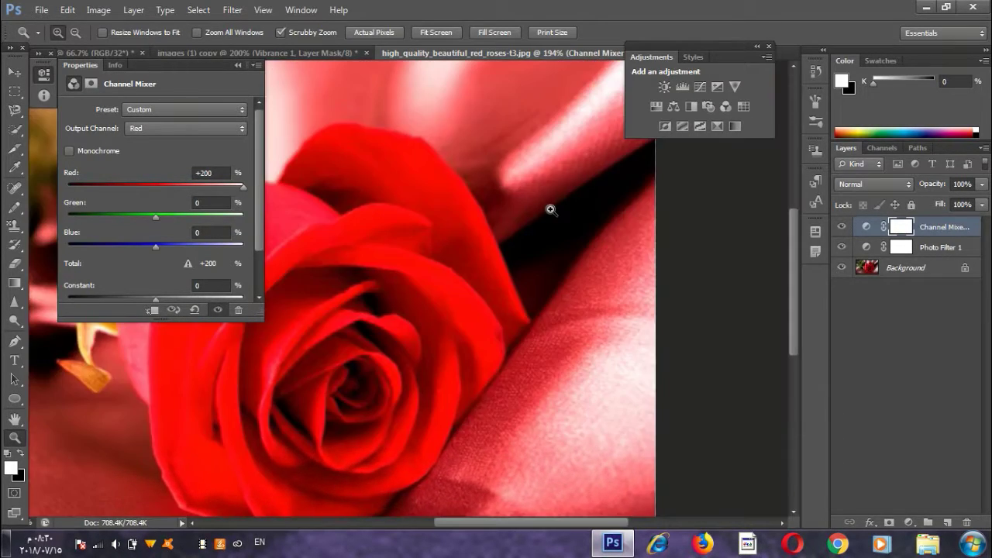
{"action": "left_click", "coordinate": [458, 270], "text": "alt"}
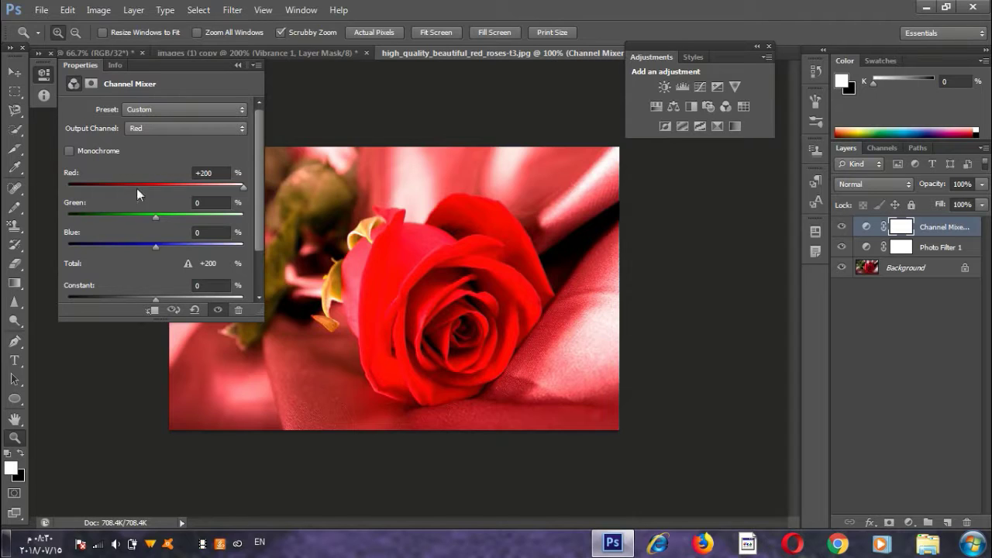
{"action": "left_click_drag", "start_coordinate": [109, 186], "coordinate": [4, 208]}
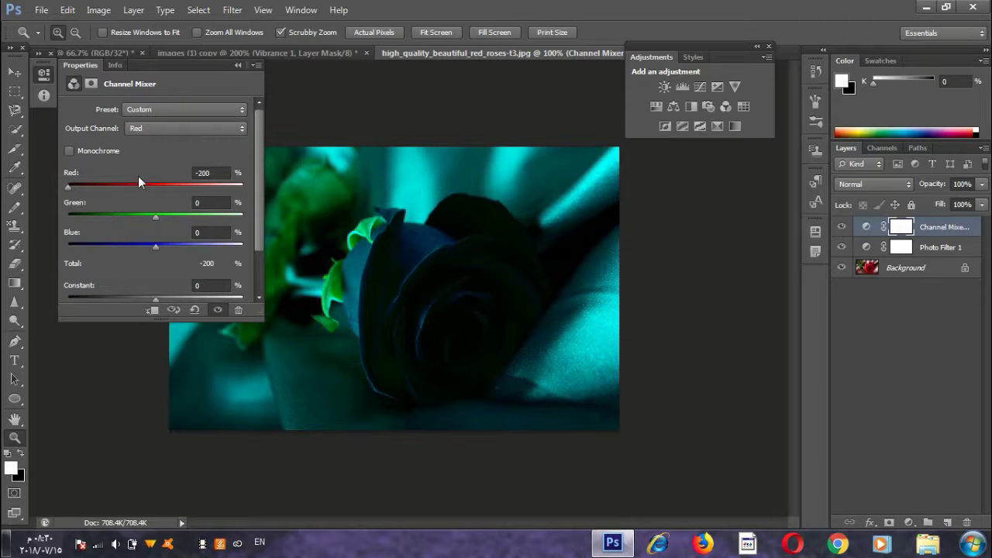
{"action": "left_click_drag", "start_coordinate": [151, 187], "coordinate": [159, 184]}
{"action": "left_click", "coordinate": [148, 187]}
- Undo the mixer edits and the Channel Mixer layer, restoring the warming photo filter
{"action": "key", "text": "ctrl+z"}
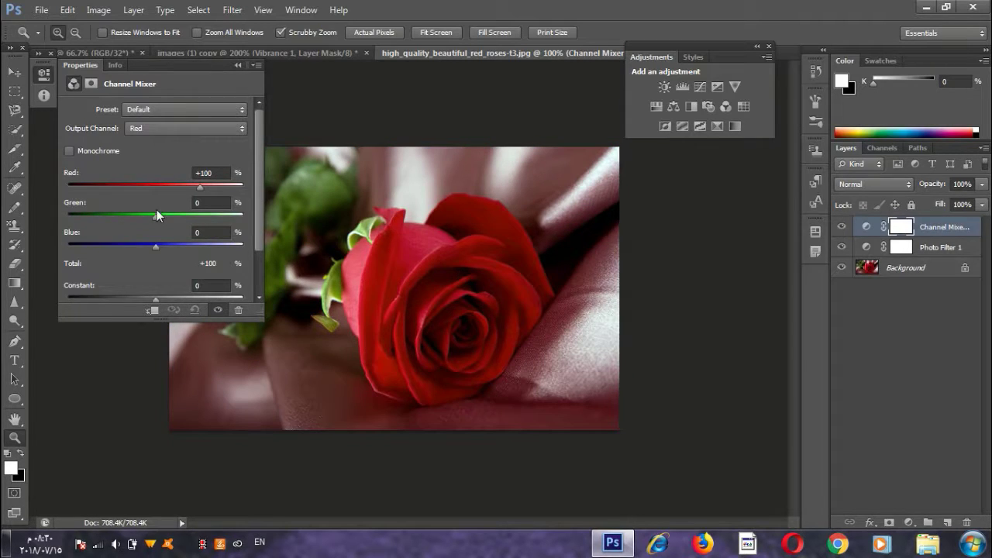
{"action": "left_click_drag", "start_coordinate": [157, 215], "coordinate": [120, 215]}
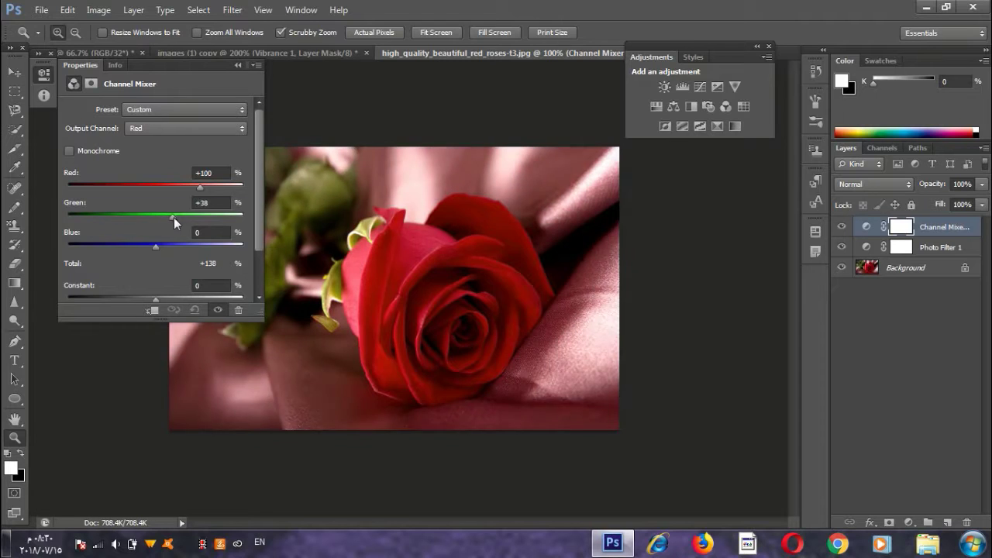
{"action": "key", "text": "ctrl+z"}
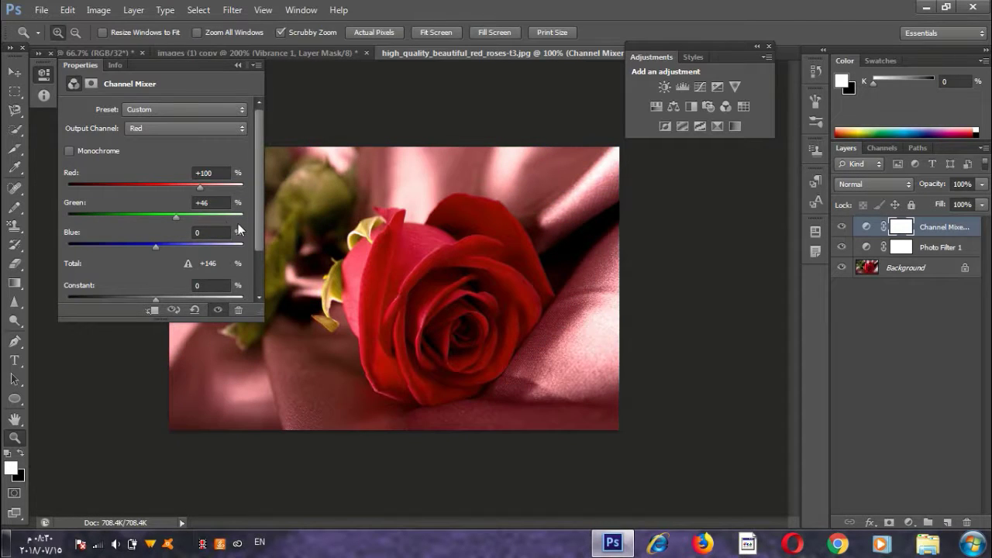
{"action": "key", "text": "ctrl+alt+z"}
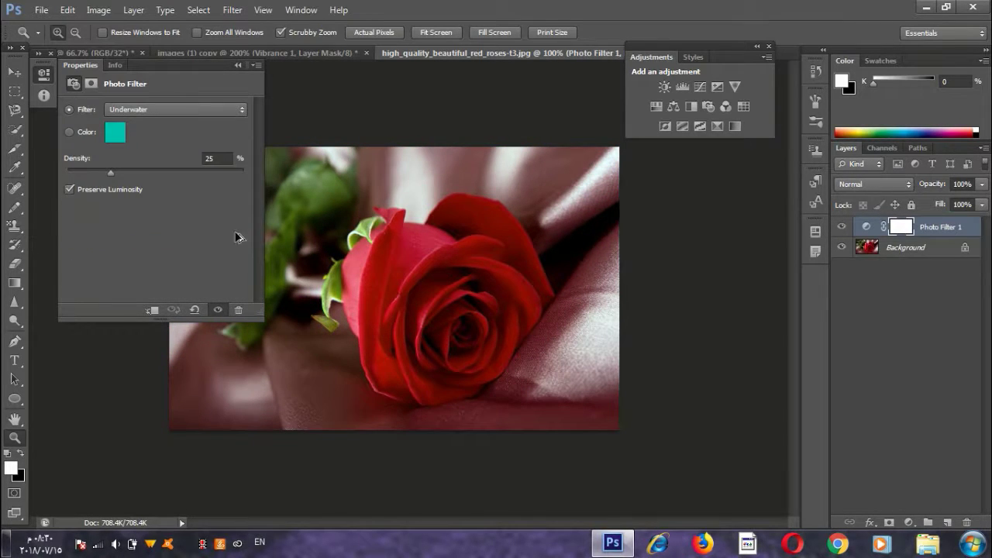
{"action": "key", "text": "ctrl+alt+z"}
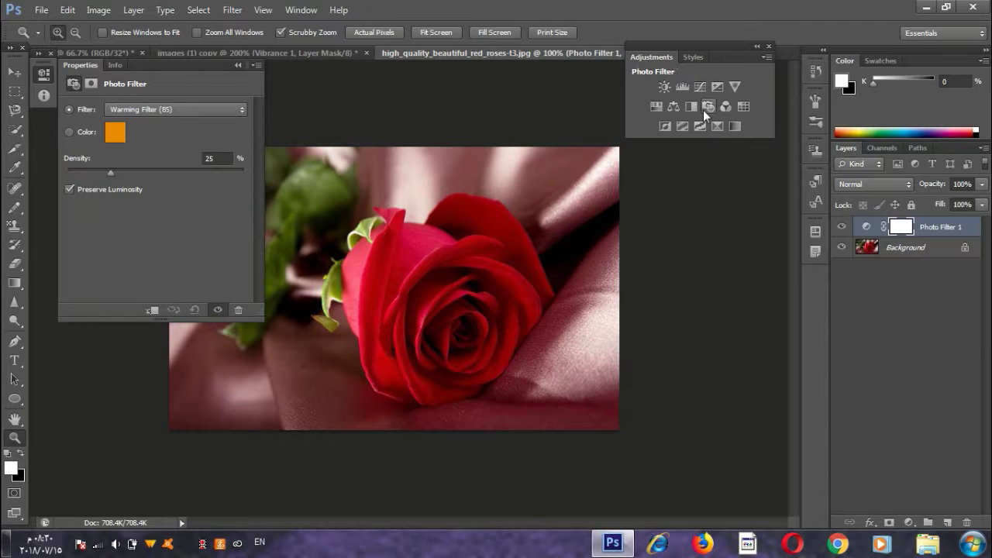
- Add a new Channel Mixer with Green at -10 and browse its presets
{"action": "left_click", "coordinate": [731, 108]}
{"action": "mouse_move", "coordinate": [155, 215]}
{"action": "left_mouse_down"}
{"action": "mouse_move", "coordinate": [189, 216]}
{"action": "mouse_move", "coordinate": [107, 218]}
{"action": "mouse_move", "coordinate": [149, 226]}
{"action": "mouse_move", "coordinate": [148, 254]}
{"action": "left_mouse_up"}
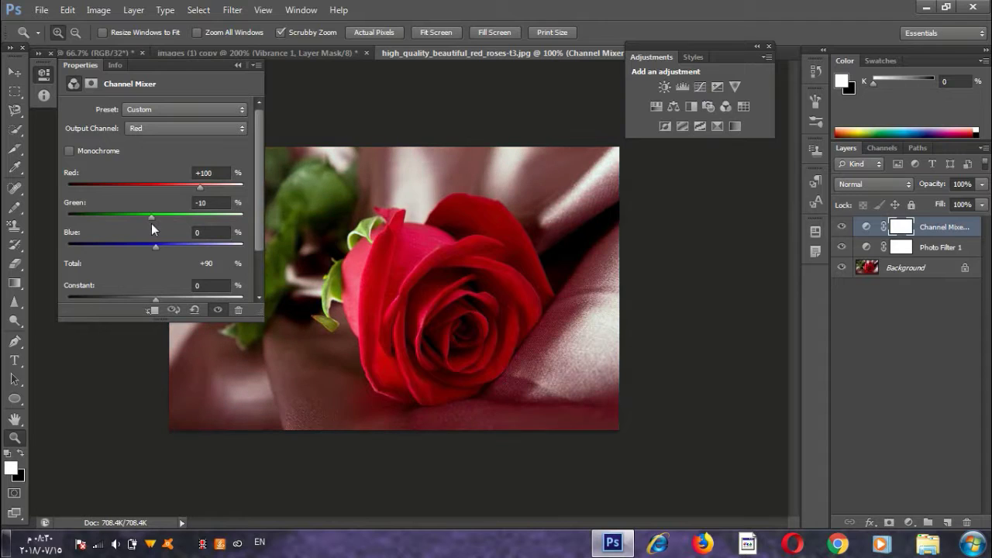
{"action": "left_click", "coordinate": [157, 110]}
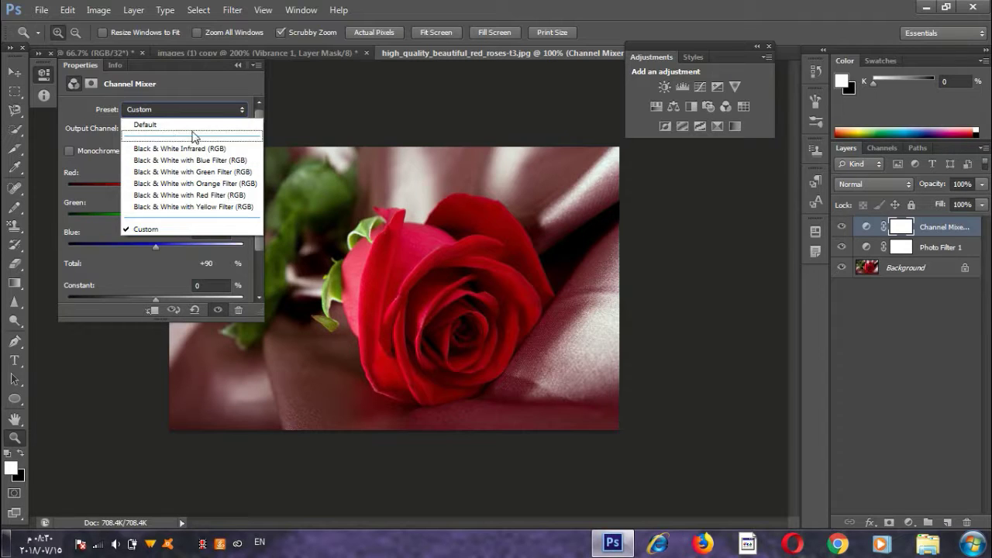
- Try and undo the 'Black & White with Red Filter' preset and an Invert layer, then add Posterize
{"action": "left_click", "coordinate": [233, 195]}
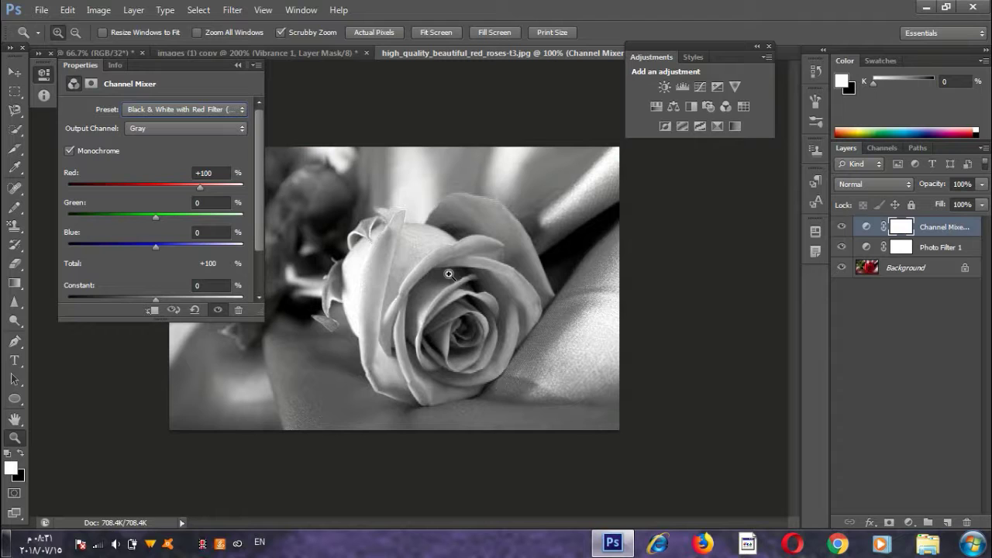
{"action": "key", "text": "ctrl+z"}
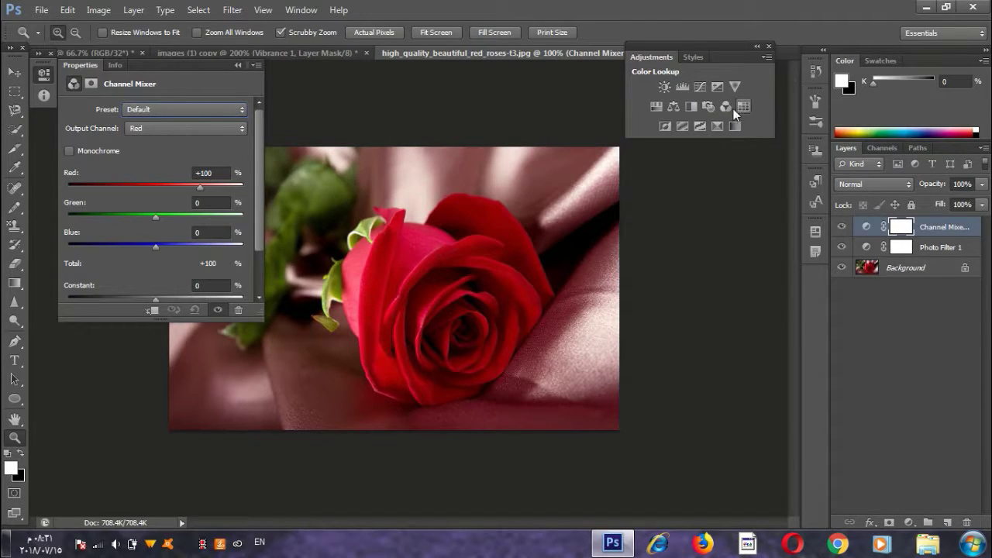
{"action": "left_click", "coordinate": [666, 126]}
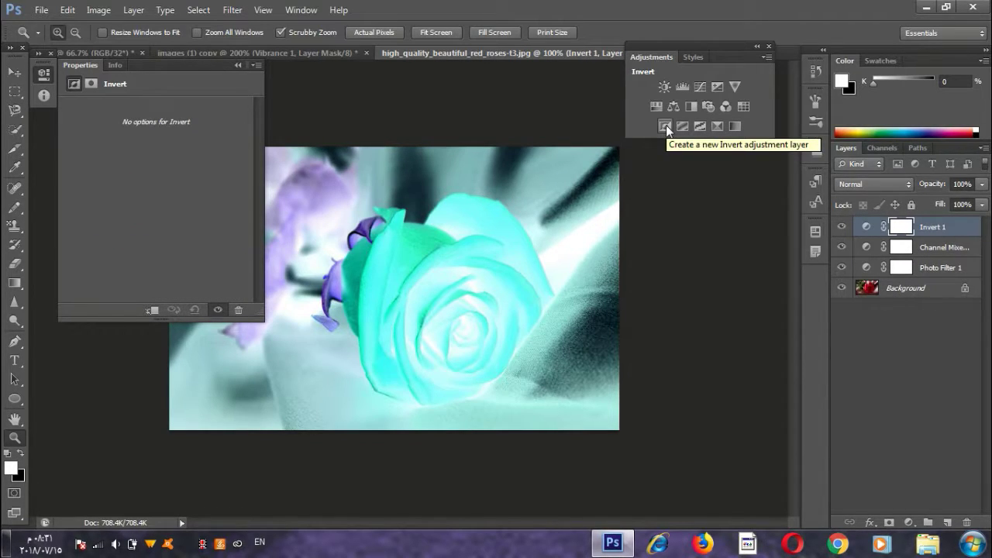
{"action": "key", "text": "ctrl+z"}
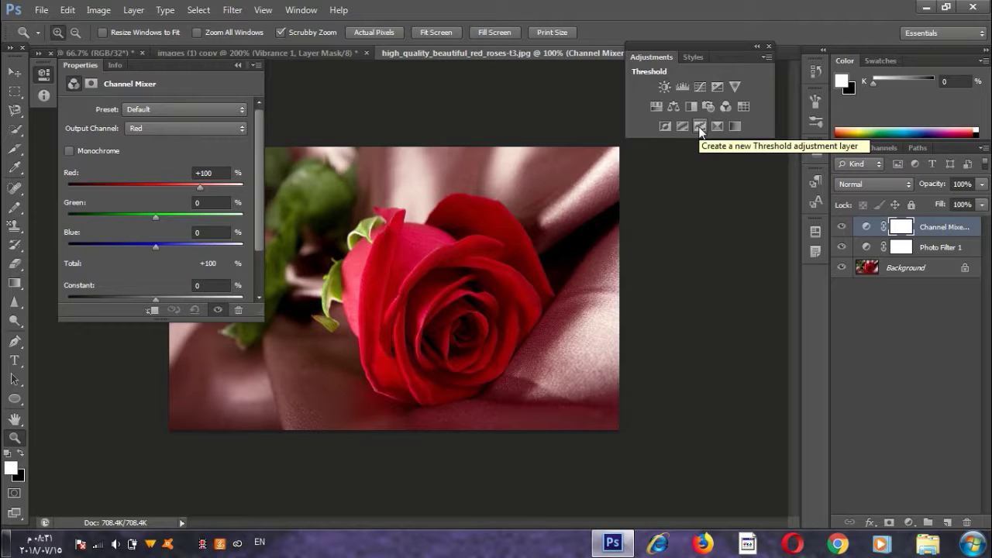
{"action": "left_click", "coordinate": [683, 126]}
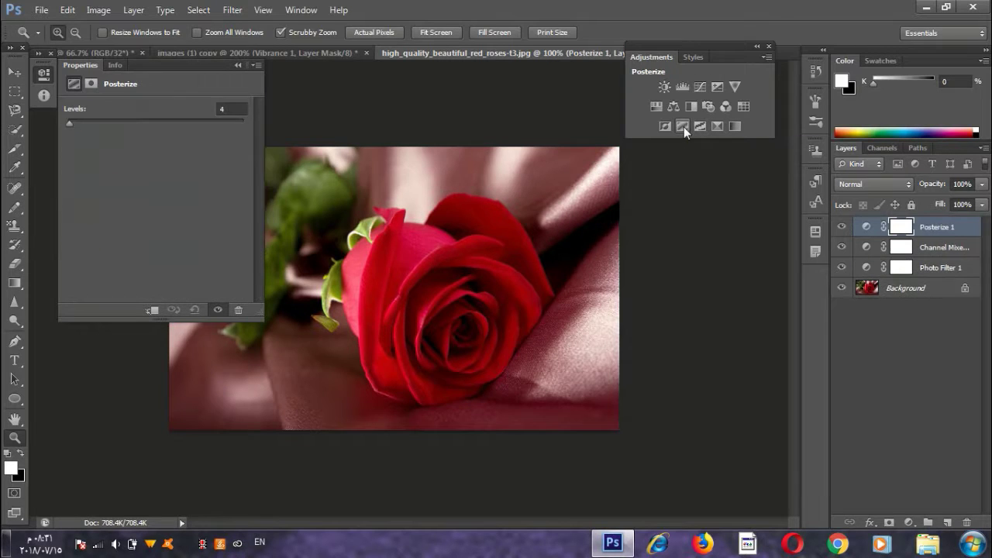
- Try Posterize levels between 2 and higher, delete the Posterize layer, and add a Threshold at 128
{"action": "mouse_move", "coordinate": [93, 122]}
{"action": "left_mouse_down"}
{"action": "mouse_move", "coordinate": [237, 146]}
{"action": "mouse_move", "coordinate": [2, 142]}
{"action": "left_mouse_up"}
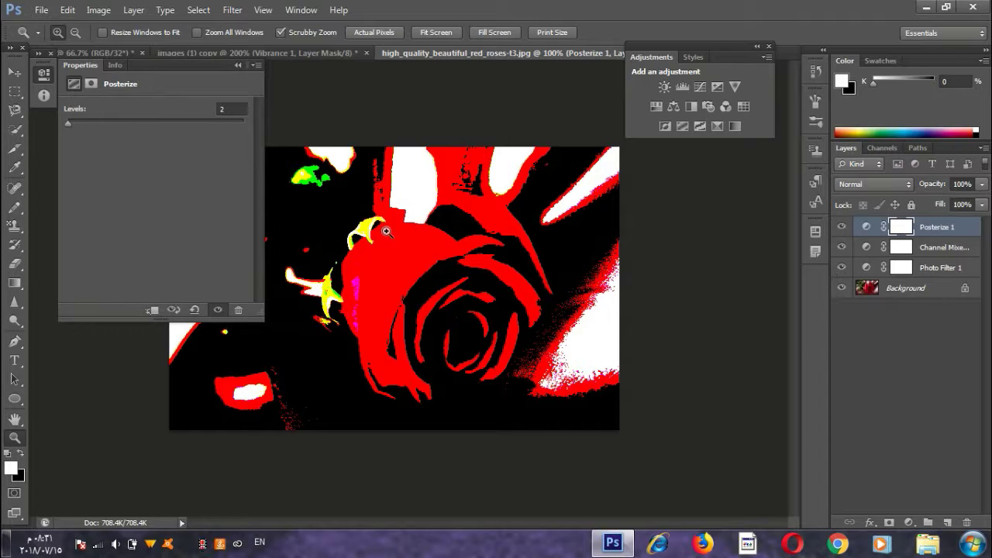
{"action": "mouse_move", "coordinate": [133, 121]}
{"action": "left_mouse_down"}
{"action": "mouse_move", "coordinate": [199, 121]}
{"action": "mouse_move", "coordinate": [54, 126]}
{"action": "mouse_move", "coordinate": [76, 127]}
{"action": "left_mouse_up"}
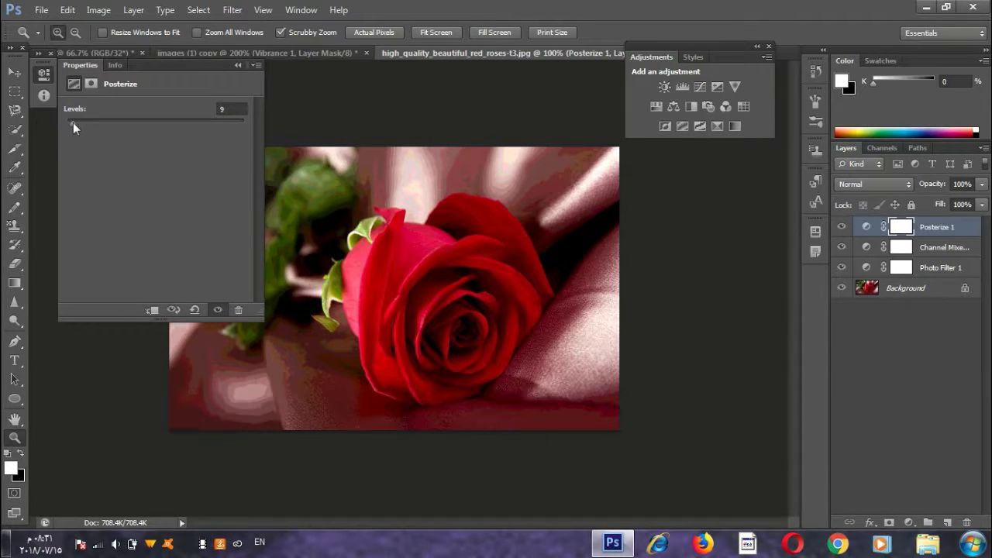
{"action": "left_click_drag", "start_coordinate": [73, 122], "coordinate": [67, 123]}
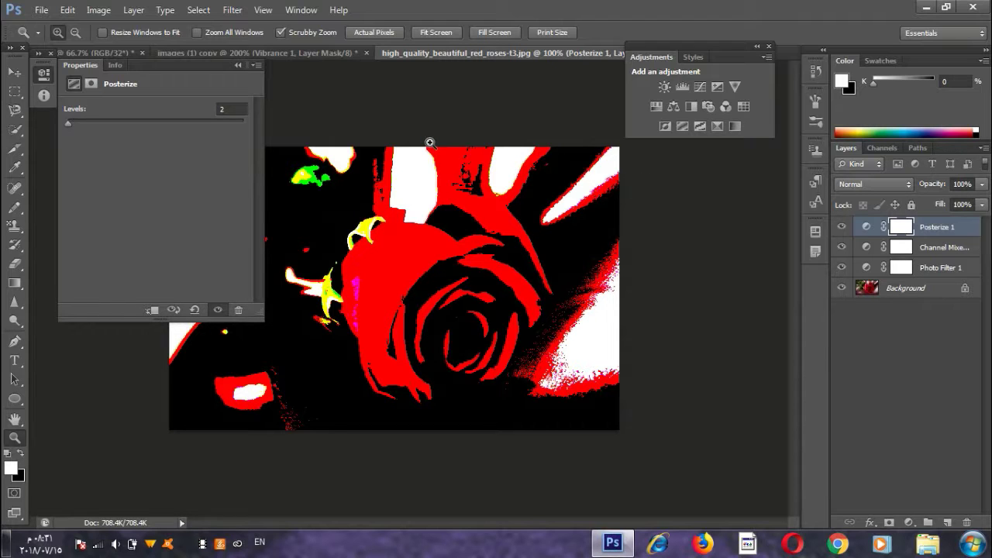
{"action": "key", "text": "Up"}
{"action": "key", "text": "Up"}
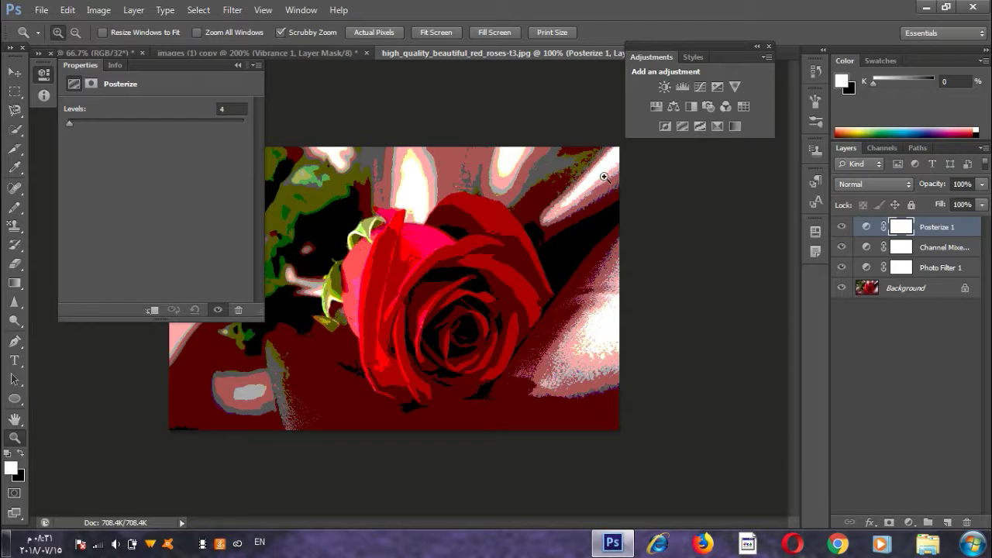
{"action": "key", "text": "Delete"}
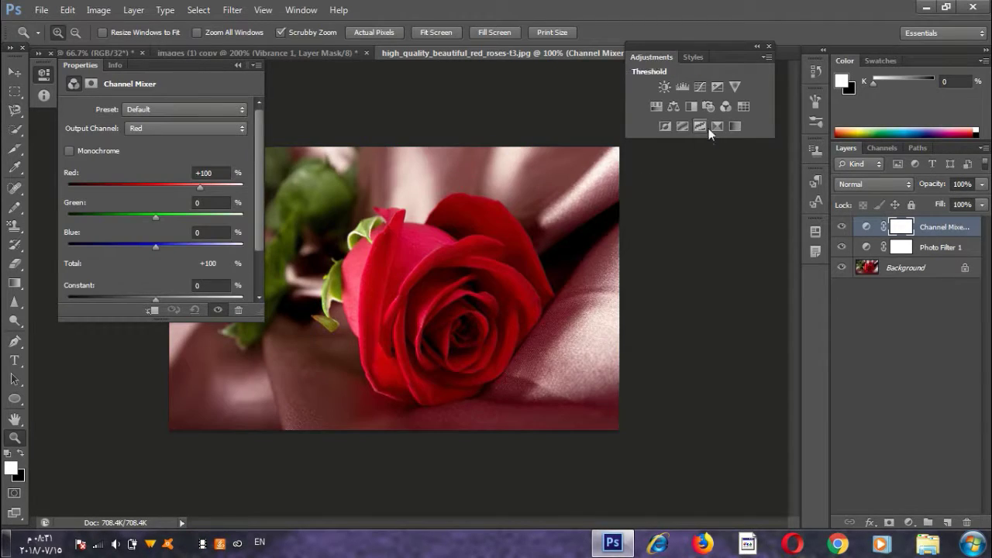
{"action": "left_click", "coordinate": [697, 127]}
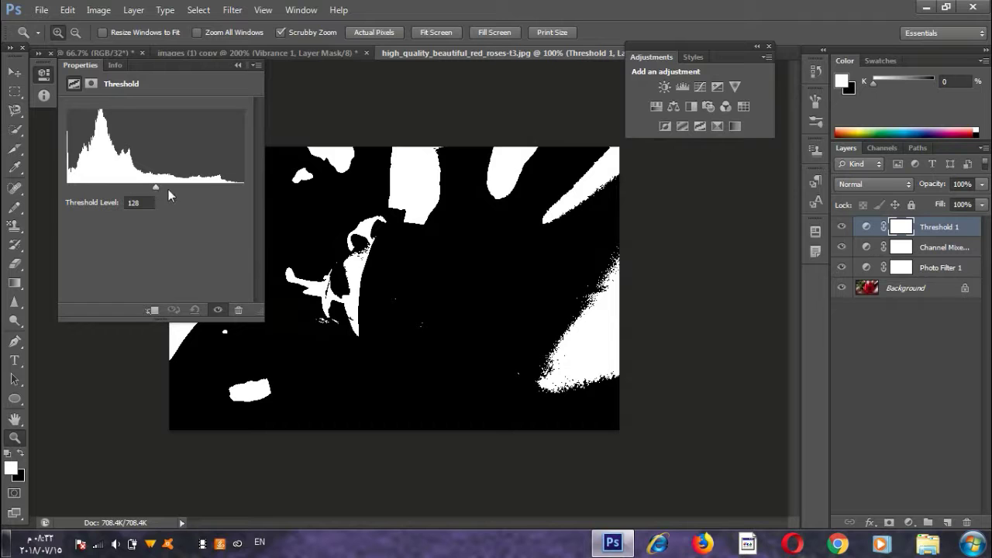
{"action": "mouse_move", "coordinate": [154, 190]}
{"action": "left_mouse_down"}
{"action": "mouse_move", "coordinate": [47, 196]}
{"action": "mouse_move", "coordinate": [258, 200]}
{"action": "mouse_move", "coordinate": [213, 226]}
{"action": "mouse_move", "coordinate": [88, 222]}
{"action": "left_mouse_up"}
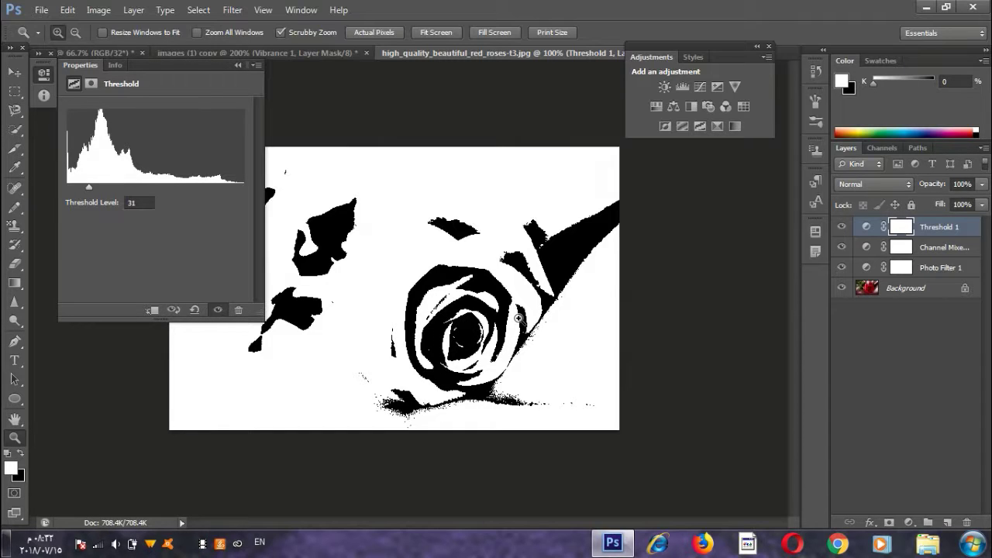
{"action": "key", "text": "ctrl+alt+z"}
{"action": "key", "text": "ctrl+alt+z"}
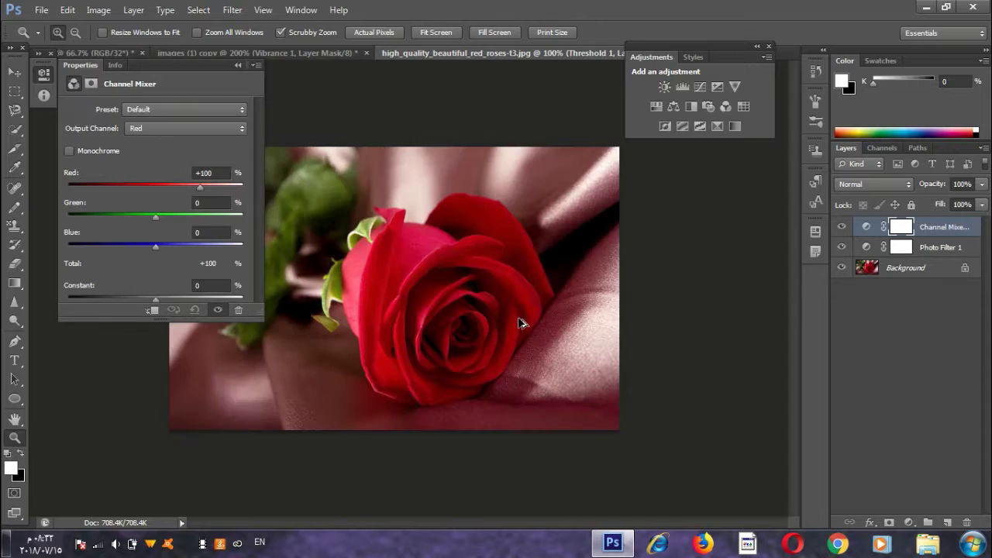
- Add Selective Color, try Blues cyan at +25, then set Reds cyan to +68
{"action": "left_click", "coordinate": [718, 126]}
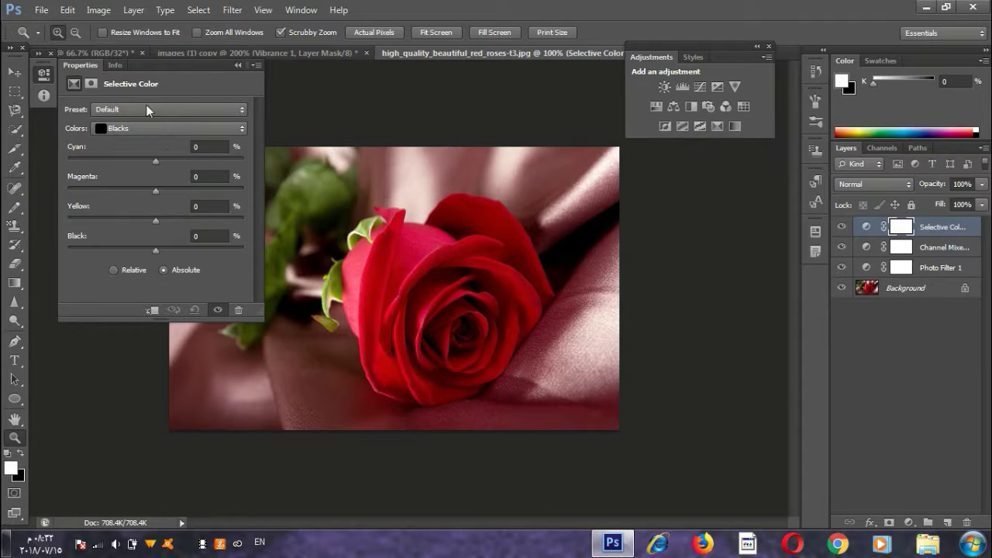
{"action": "left_click", "coordinate": [164, 129]}
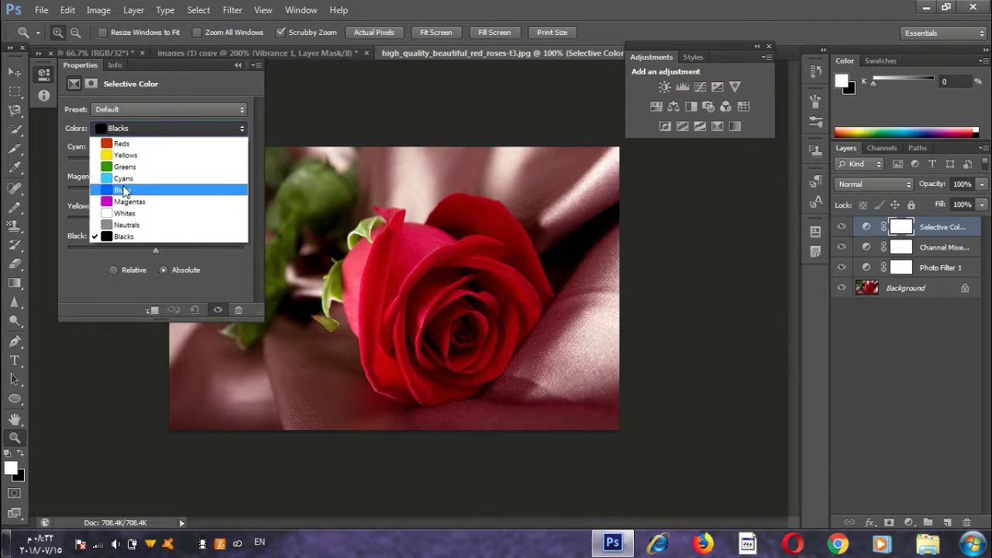
{"action": "left_click", "coordinate": [124, 190]}
{"action": "left_click_drag", "start_coordinate": [155, 160], "coordinate": [178, 163]}
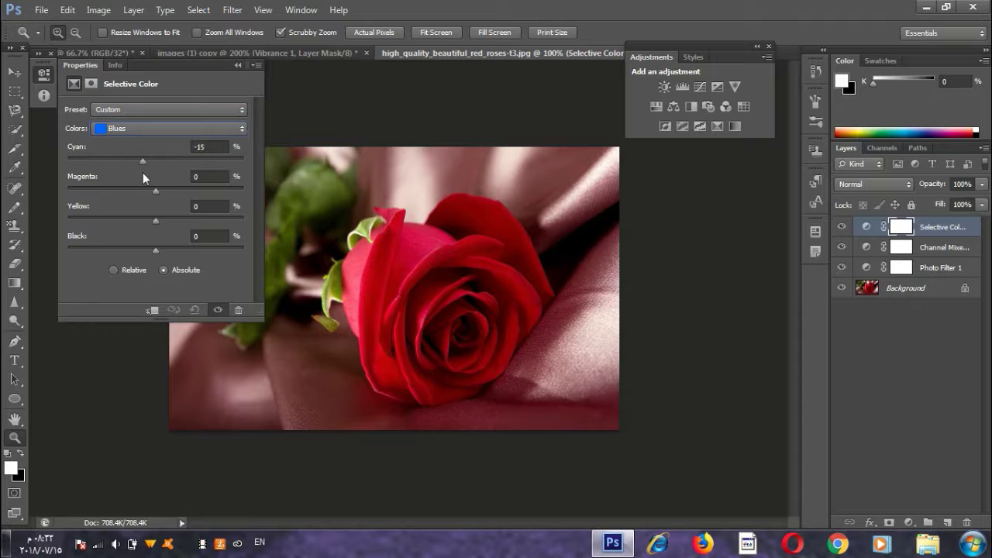
{"action": "left_click", "coordinate": [147, 128]}
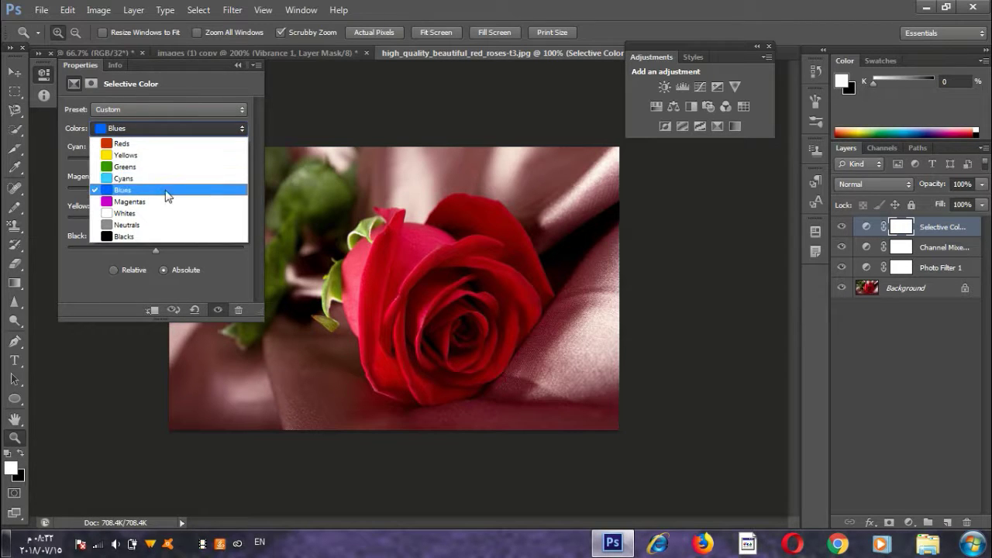
{"action": "left_click", "coordinate": [155, 144]}
{"action": "mouse_move", "coordinate": [156, 163]}
{"action": "left_mouse_down"}
{"action": "mouse_move", "coordinate": [289, 169]}
{"action": "mouse_move", "coordinate": [77, 165]}
{"action": "mouse_move", "coordinate": [277, 167]}
{"action": "mouse_move", "coordinate": [116, 171]}
{"action": "mouse_move", "coordinate": [215, 164]}
{"action": "left_mouse_up"}
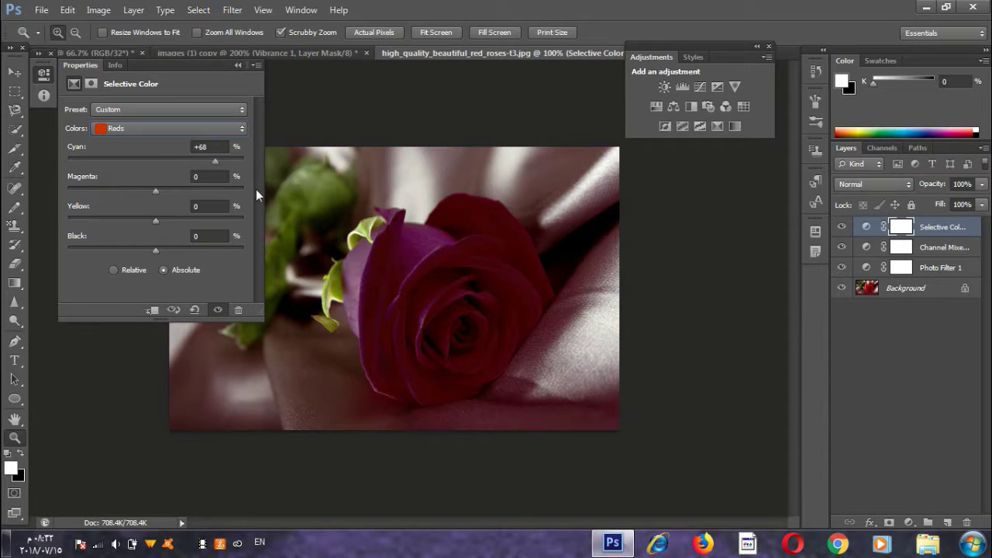
- Test the Reds cyan down to zero and magenta from minimum to maximum
{"action": "mouse_move", "coordinate": [255, 189]}
{"action": "left_mouse_down"}
{"action": "mouse_move", "coordinate": [152, 173]}
{"action": "mouse_move", "coordinate": [272, 173]}
{"action": "left_mouse_up"}
{"action": "left_click_drag", "start_coordinate": [224, 162], "coordinate": [65, 192]}
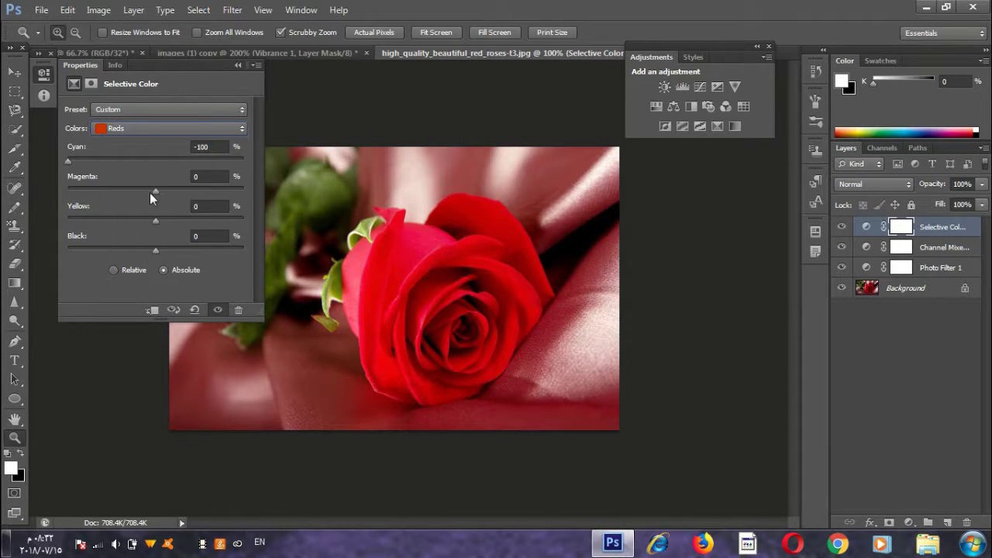
{"action": "mouse_move", "coordinate": [154, 193]}
{"action": "left_mouse_down"}
{"action": "mouse_move", "coordinate": [277, 200]}
{"action": "mouse_move", "coordinate": [226, 191]}
{"action": "left_mouse_up"}
{"action": "left_click_drag", "start_coordinate": [137, 159], "coordinate": [158, 160]}
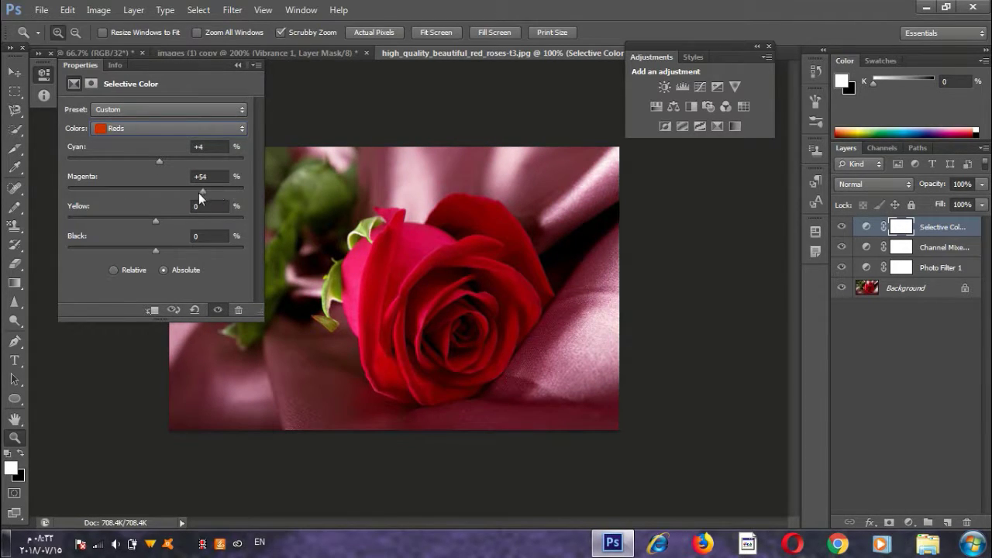
{"action": "left_click_drag", "start_coordinate": [199, 198], "coordinate": [54, 190]}
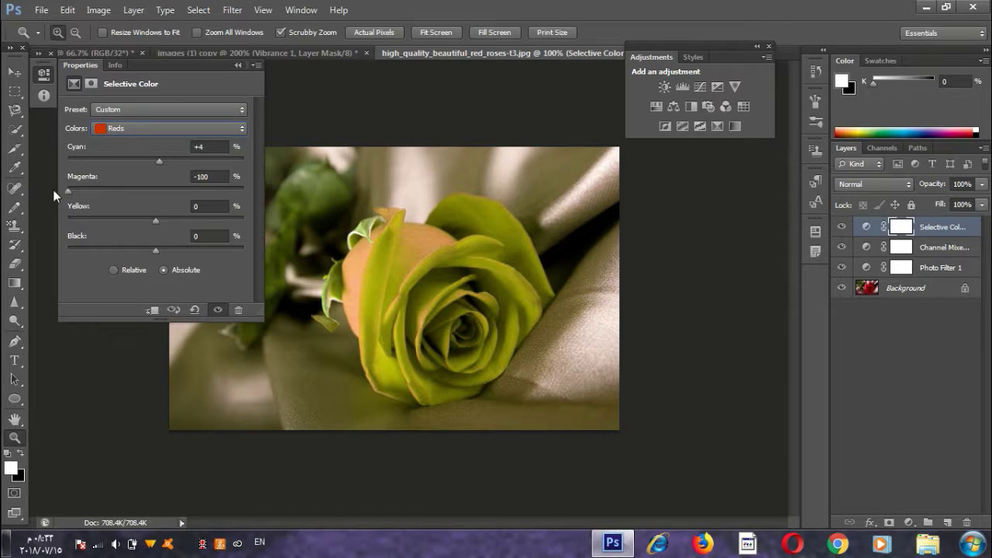
{"action": "left_click_drag", "start_coordinate": [53, 190], "coordinate": [223, 186]}
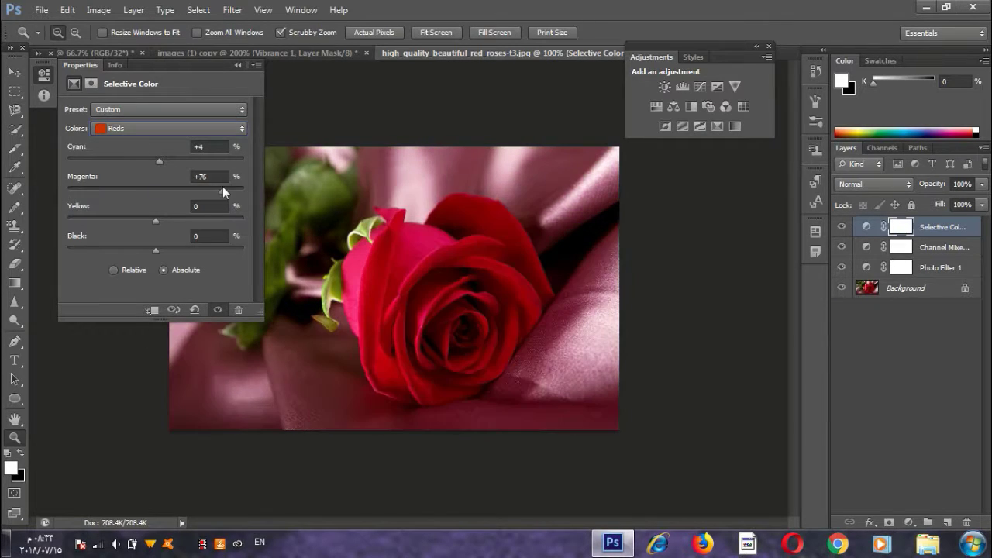
- Test the Reds yellow up and down to zero, with magenta back near zero
{"action": "mouse_move", "coordinate": [155, 220]}
{"action": "left_mouse_down"}
{"action": "mouse_move", "coordinate": [282, 242]}
{"action": "mouse_move", "coordinate": [185, 224]}
{"action": "left_mouse_up"}
{"action": "left_click", "coordinate": [158, 189]}
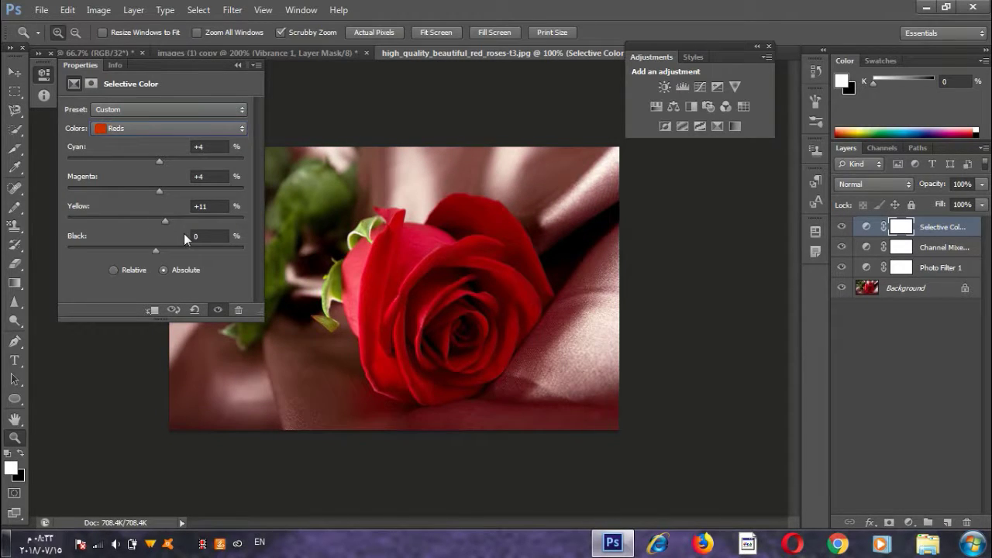
{"action": "left_click_drag", "start_coordinate": [164, 228], "coordinate": [204, 223]}
{"action": "left_click_drag", "start_coordinate": [280, 222], "coordinate": [4, 220]}
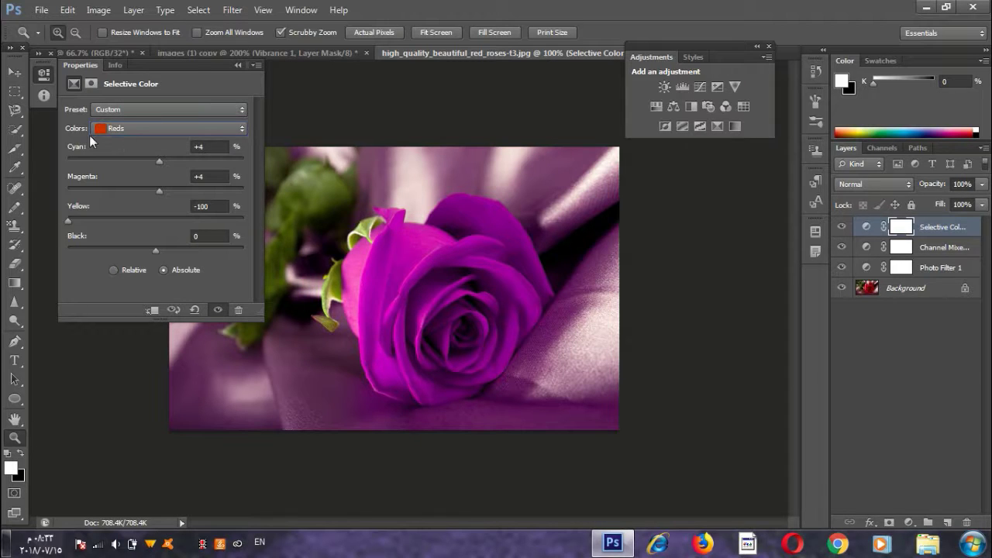
- Add black to the Reds for a blue-purple rose, then reset Selective Color to default
{"action": "left_click", "coordinate": [124, 127]}
{"action": "left_click", "coordinate": [166, 126]}
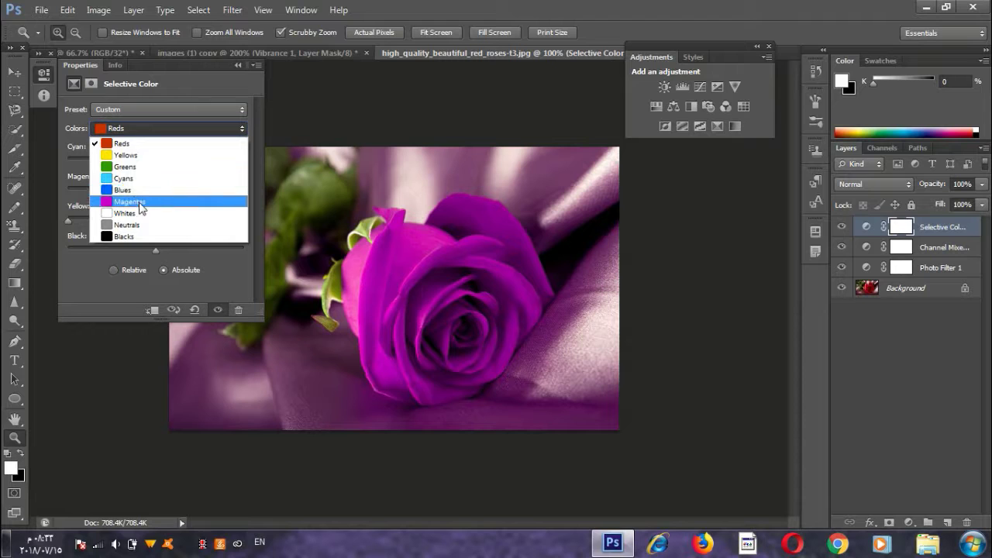
{"action": "left_click", "coordinate": [127, 129]}
{"action": "mouse_move", "coordinate": [156, 248]}
{"action": "left_mouse_down"}
{"action": "mouse_move", "coordinate": [245, 249]}
{"action": "mouse_move", "coordinate": [210, 277]}
{"action": "left_mouse_up"}
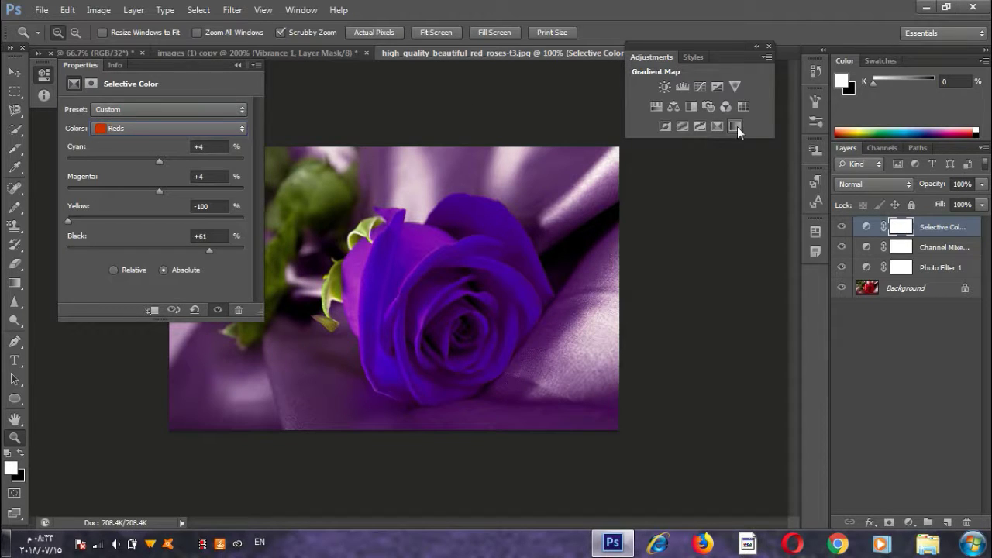
{"action": "key", "text": "ctrl+alt+z"}
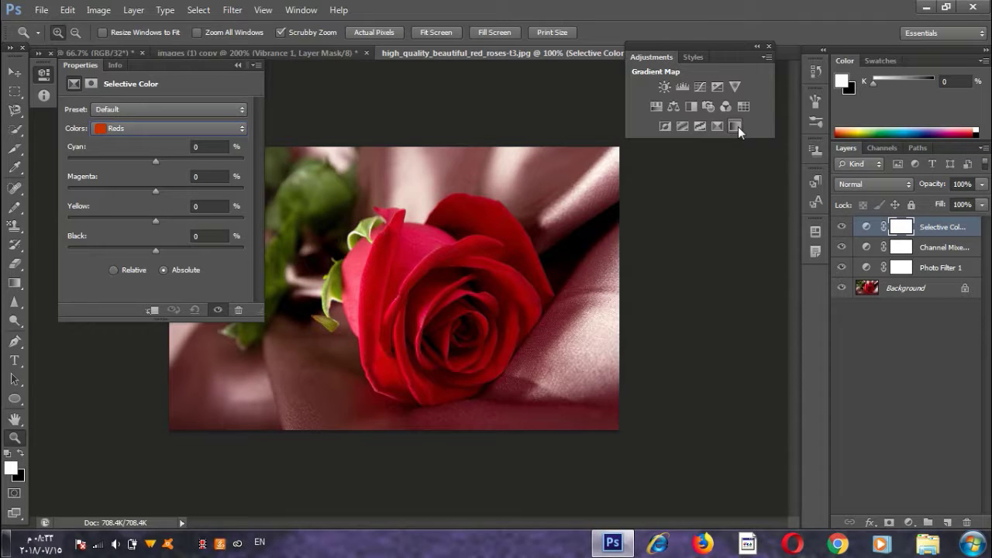
- Add a Gradient Map and try the blue-red-yellow and spectrum gradients on the rose
{"action": "left_click", "coordinate": [735, 127]}
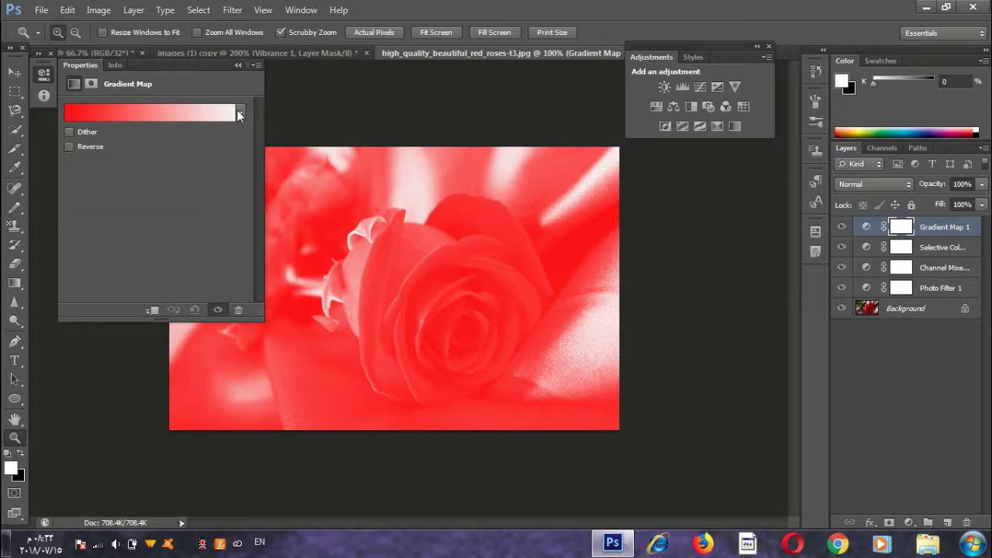
{"action": "left_click", "coordinate": [240, 114]}
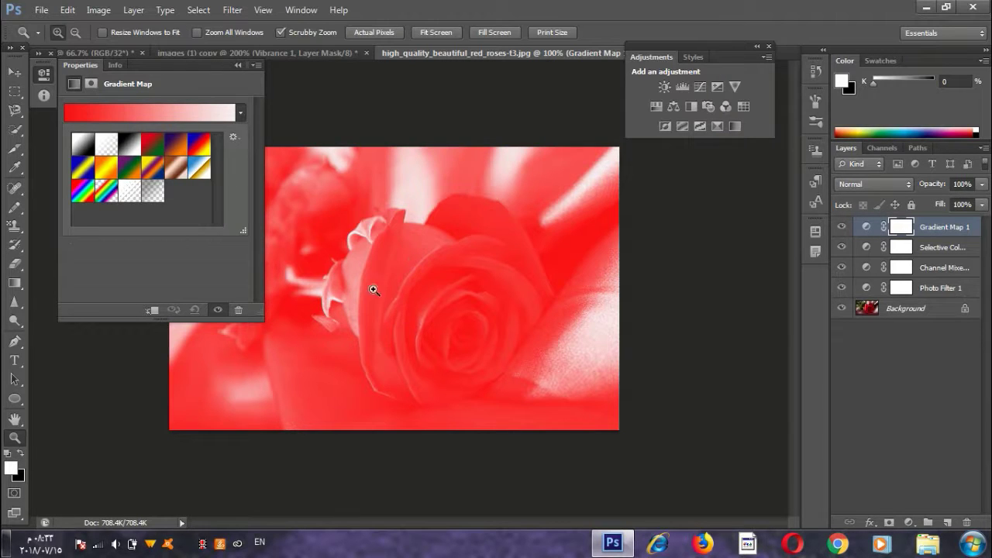
{"action": "left_click", "coordinate": [200, 144]}
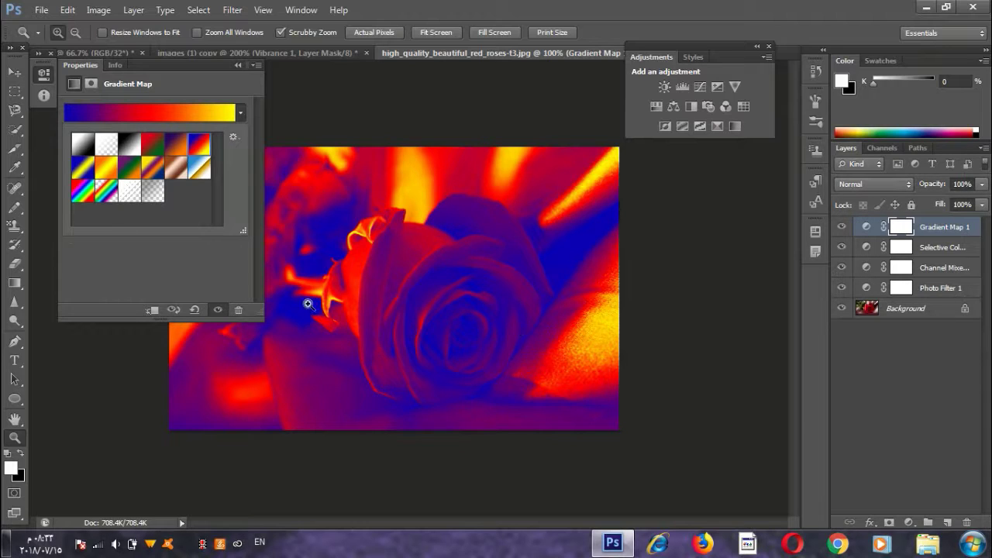
{"action": "left_click", "coordinate": [121, 192]}
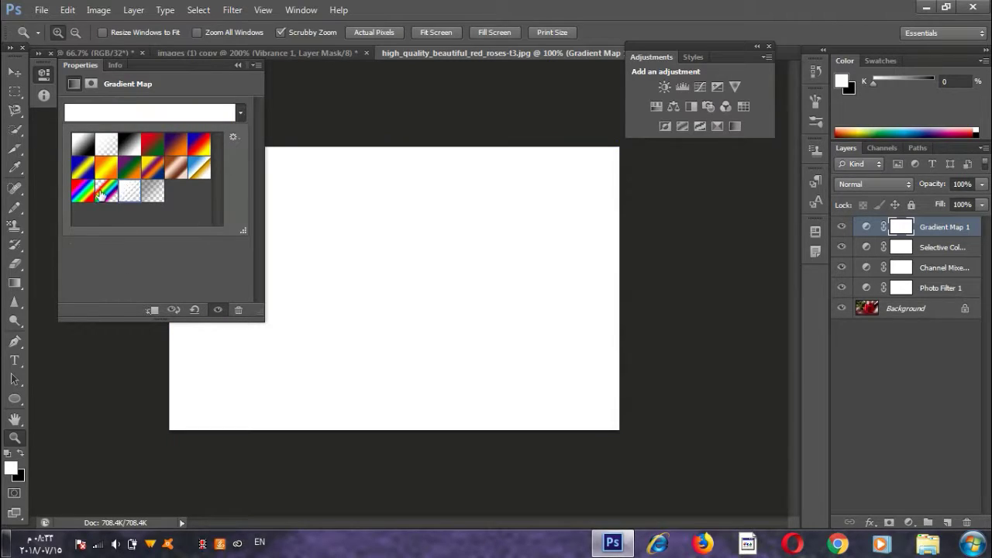
{"action": "left_click", "coordinate": [103, 194]}
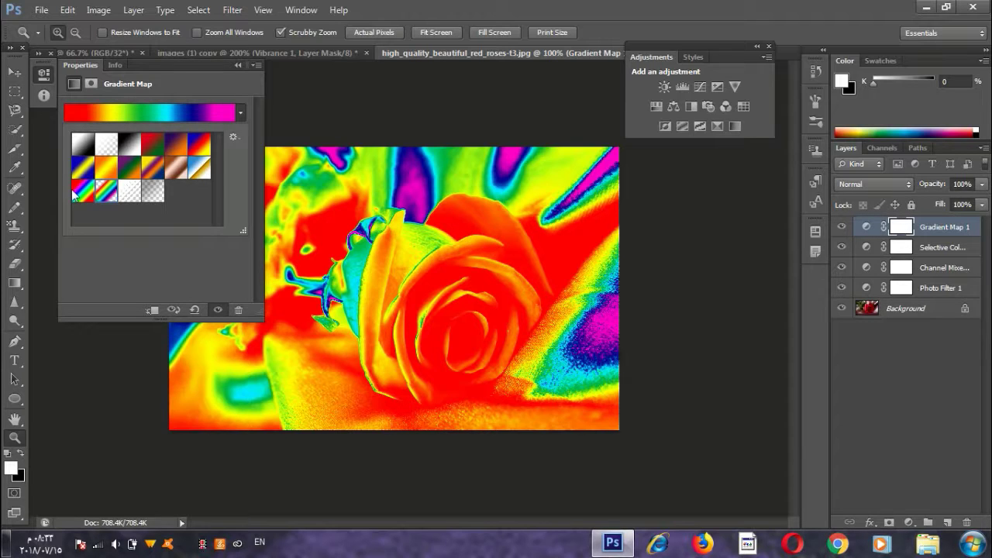
{"action": "left_click", "coordinate": [75, 193]}
- Try blue-yellow and orange-yellow gradients, then settle on black-to-white for a grayscale rose
{"action": "left_click", "coordinate": [85, 175]}
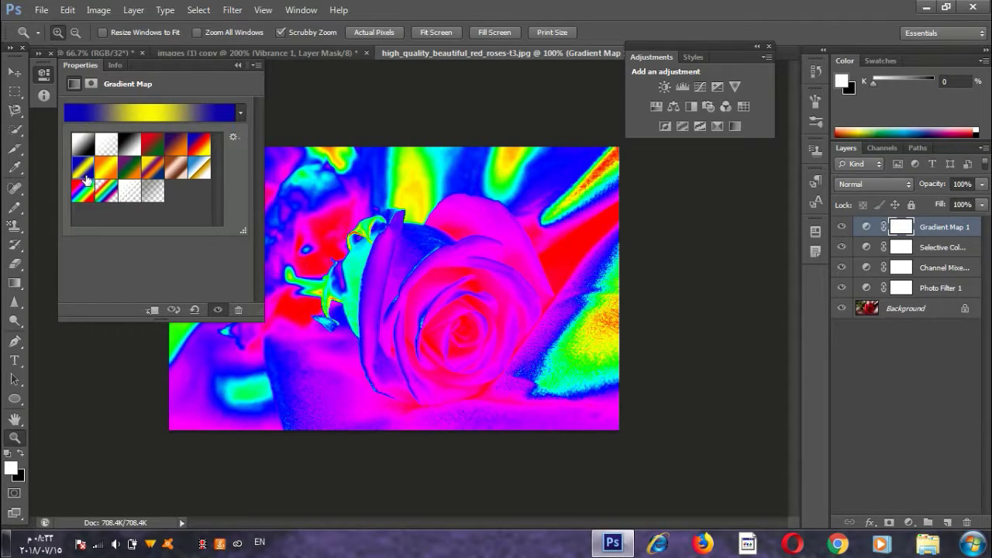
{"action": "left_click", "coordinate": [109, 175]}
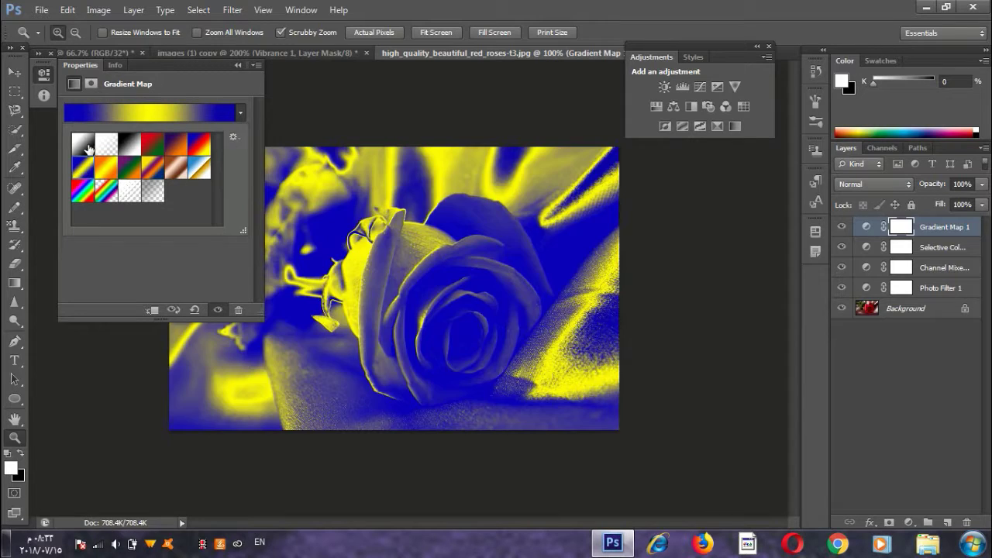
{"action": "left_click", "coordinate": [86, 149]}
{"action": "left_click", "coordinate": [87, 166]}
{"action": "left_click", "coordinate": [121, 152]}
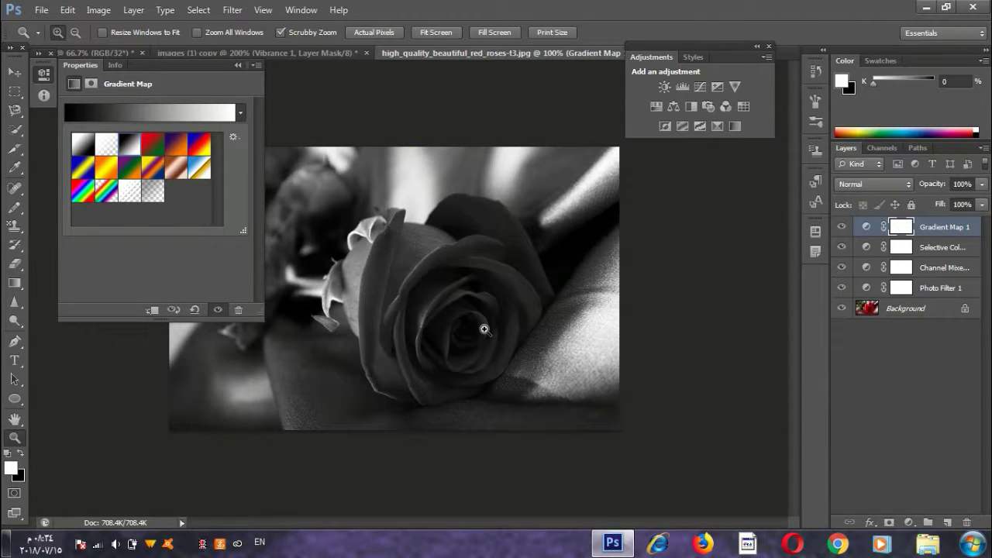
{"action": "left_click", "coordinate": [100, 10]}
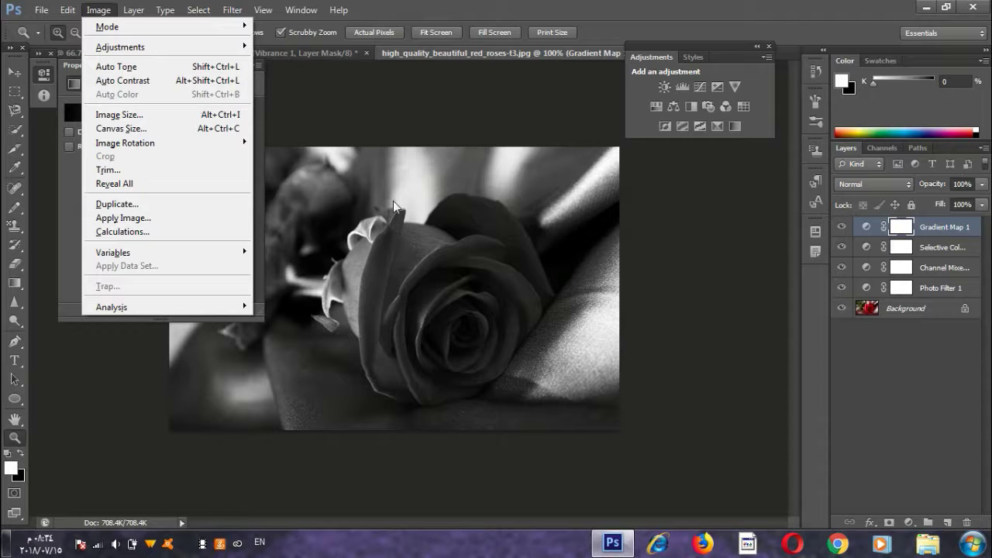
- Remove the gradient map and selective colour layers and apply Auto Tone to the rose
{"action": "key", "text": "Escape"}
{"action": "key", "text": "Delete"}
{"action": "key", "text": "Delete"}
{"action": "key", "text": "Delete"}
{"action": "key", "text": "Delete"}
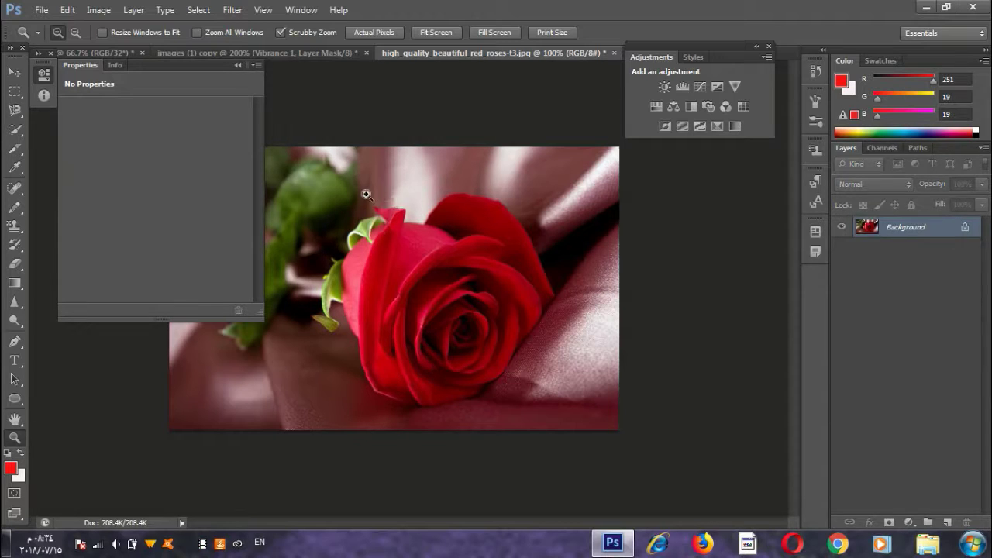
{"action": "left_click", "coordinate": [98, 10]}
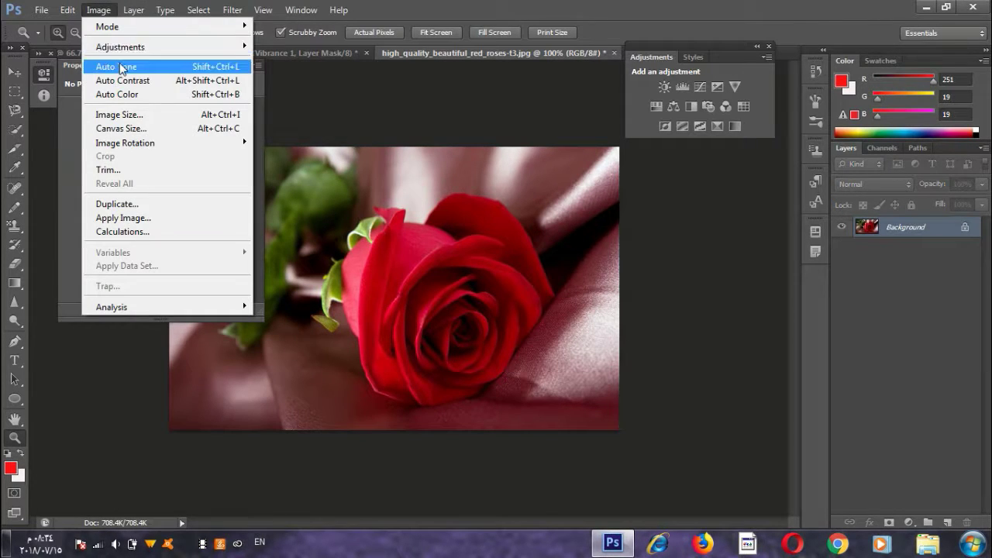
{"action": "left_click", "coordinate": [123, 68]}
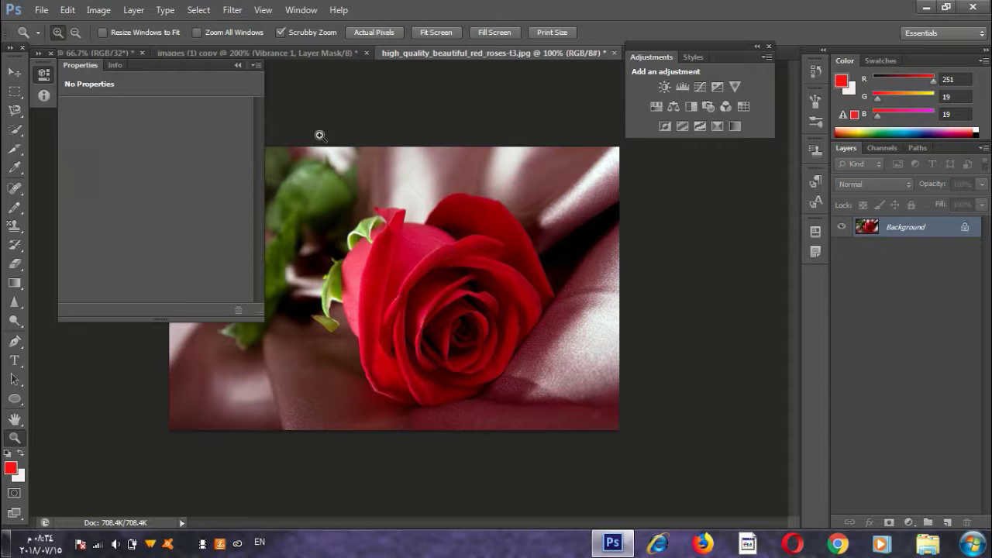
- Apply Auto Contrast to the rose photo and switch to the koala document
{"action": "left_click", "coordinate": [98, 14]}
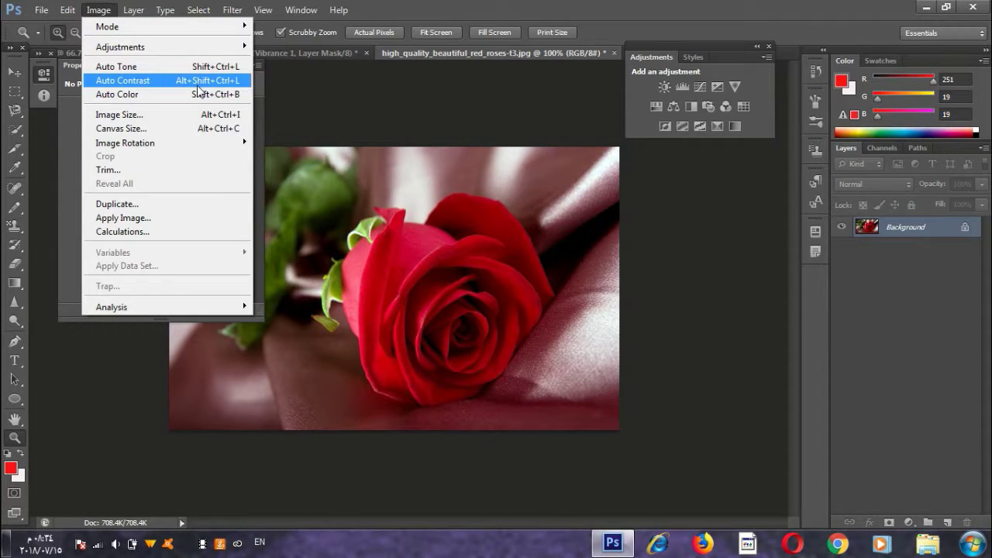
{"action": "left_click", "coordinate": [154, 82]}
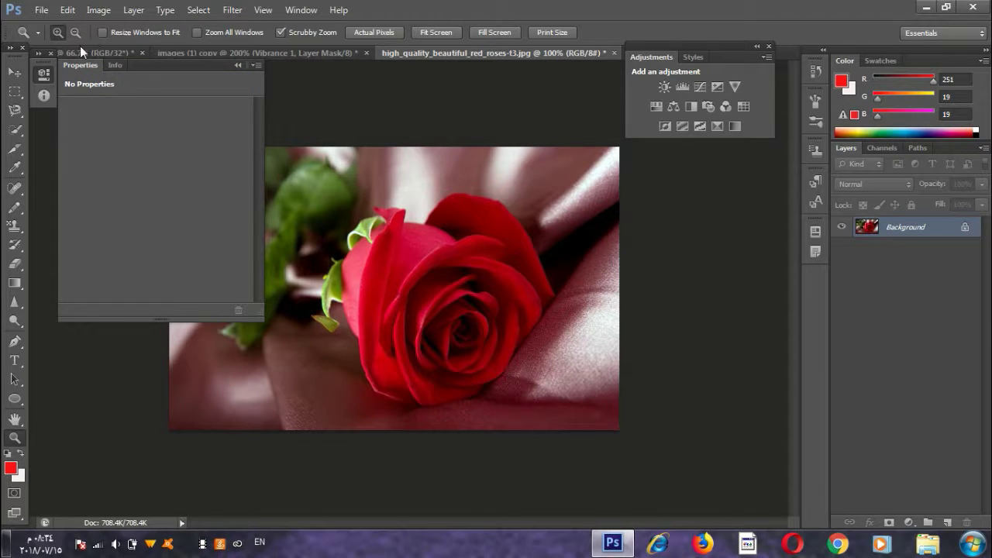
{"action": "left_click", "coordinate": [107, 54]}
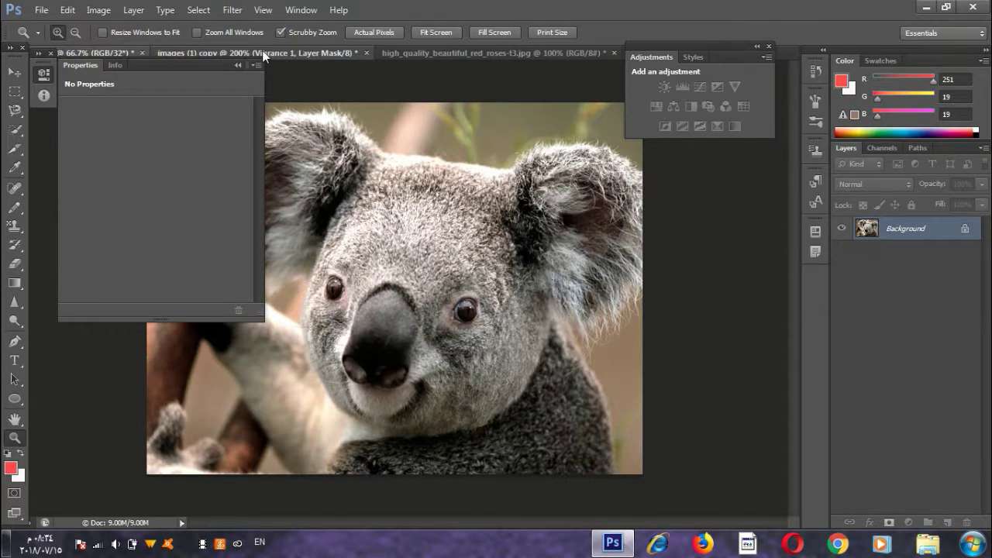
- On the landscape photo, undo the added adjustment layers, including the last Brightness/Contrast
{"action": "left_click", "coordinate": [264, 53]}
{"action": "left_click", "coordinate": [99, 9]}
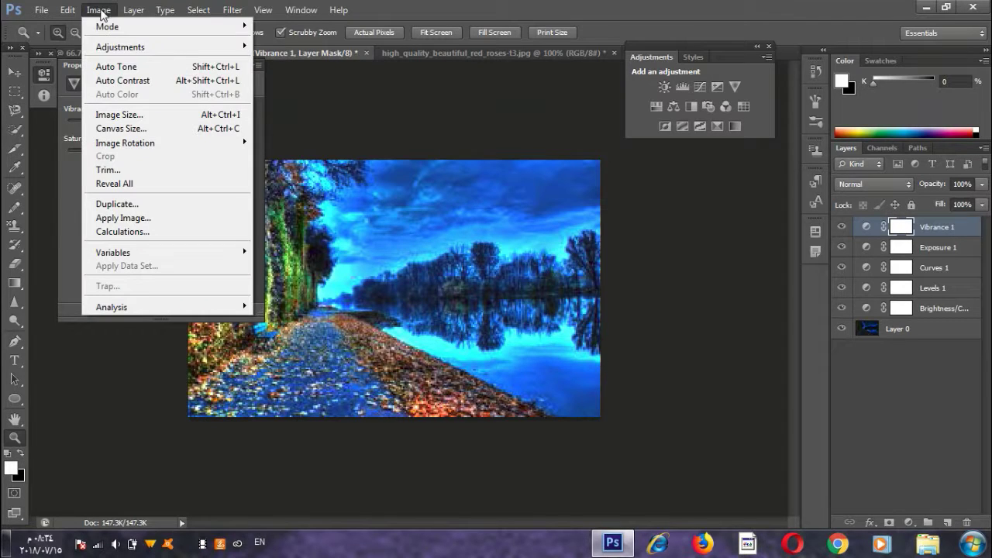
{"action": "left_click", "coordinate": [157, 63]}
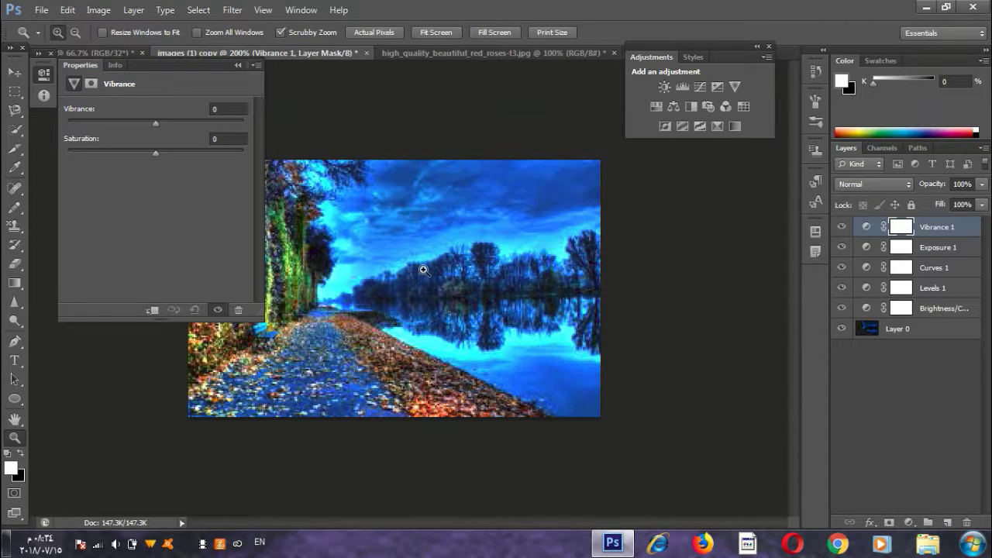
{"action": "key", "text": "ctrl+alt+z"}
{"action": "key", "text": "ctrl+alt+z"}
{"action": "key", "text": "ctrl+alt+z"}
{"action": "key", "text": "ctrl+alt+z"}
{"action": "key", "text": "ctrl+alt+z"}
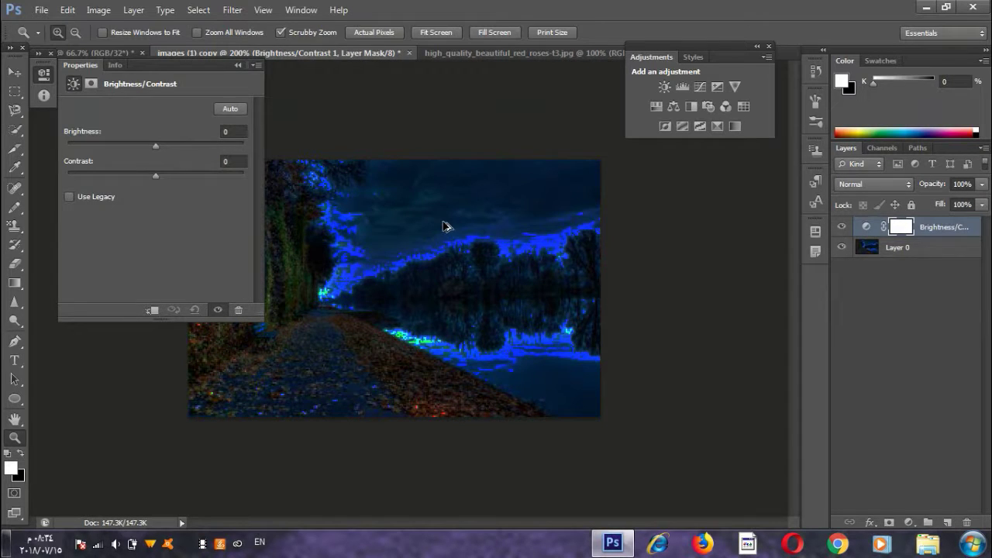
{"action": "key", "text": "ctrl+alt+z"}
- Apply Auto Tone, then Auto Contrast, undoing and reapplying the Auto Contrast
{"action": "left_click", "coordinate": [98, 9]}
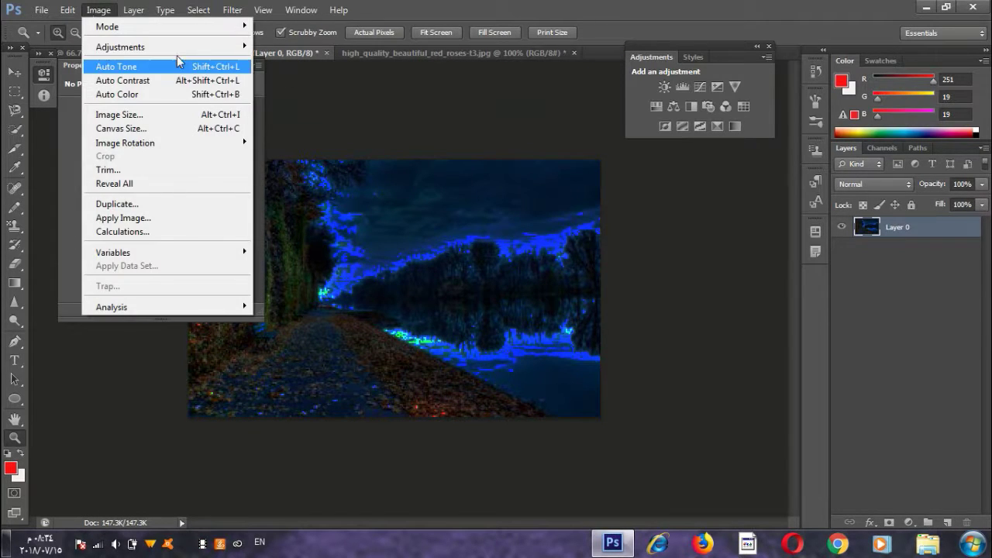
{"action": "left_click", "coordinate": [173, 66]}
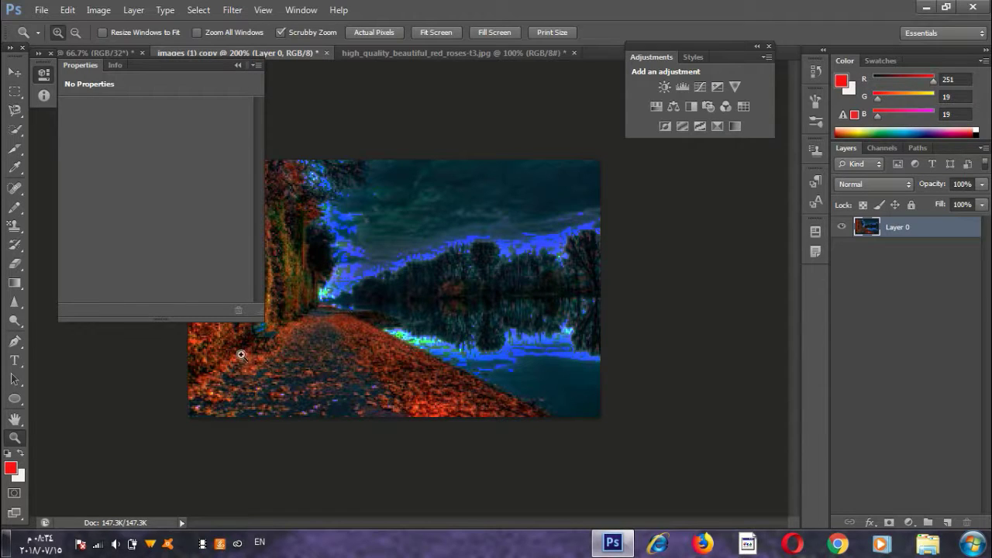
{"action": "left_click", "coordinate": [98, 9]}
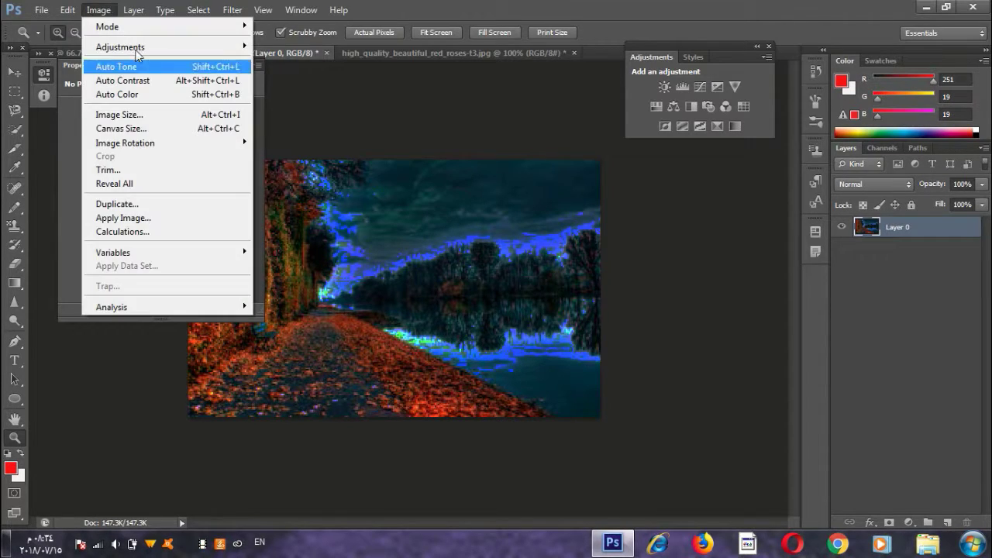
{"action": "left_click", "coordinate": [152, 78]}
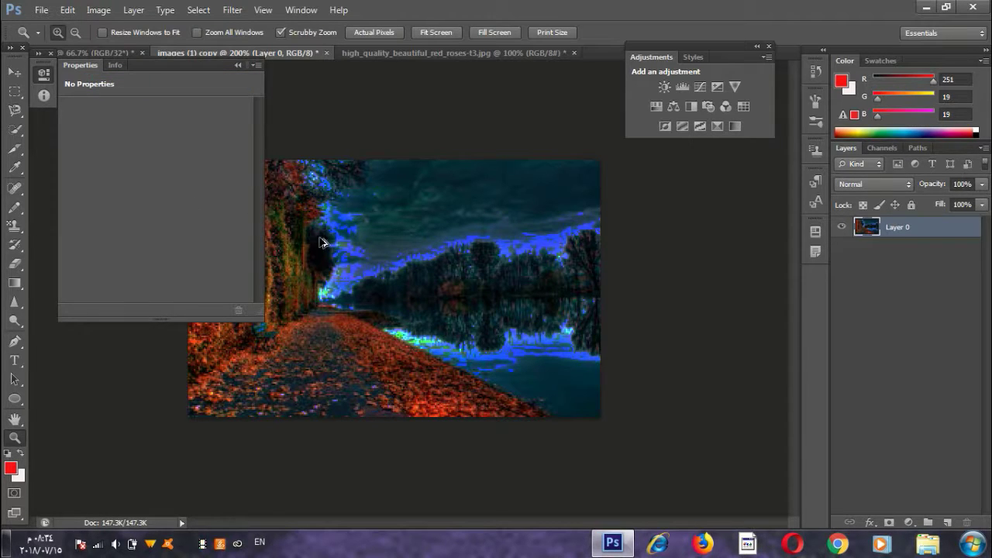
{"action": "key", "text": "ctrl+z"}
{"action": "left_click", "coordinate": [98, 10]}
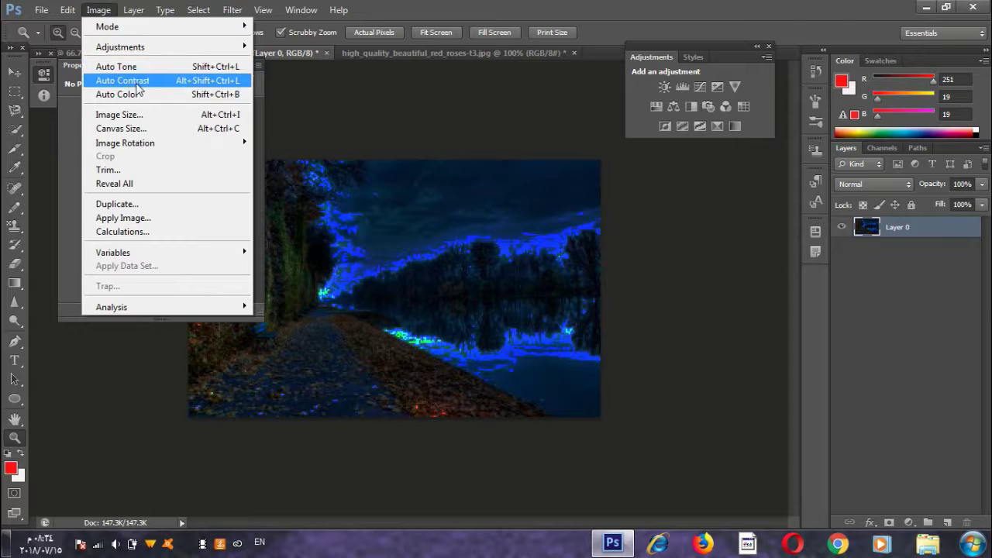
{"action": "left_click", "coordinate": [132, 76]}
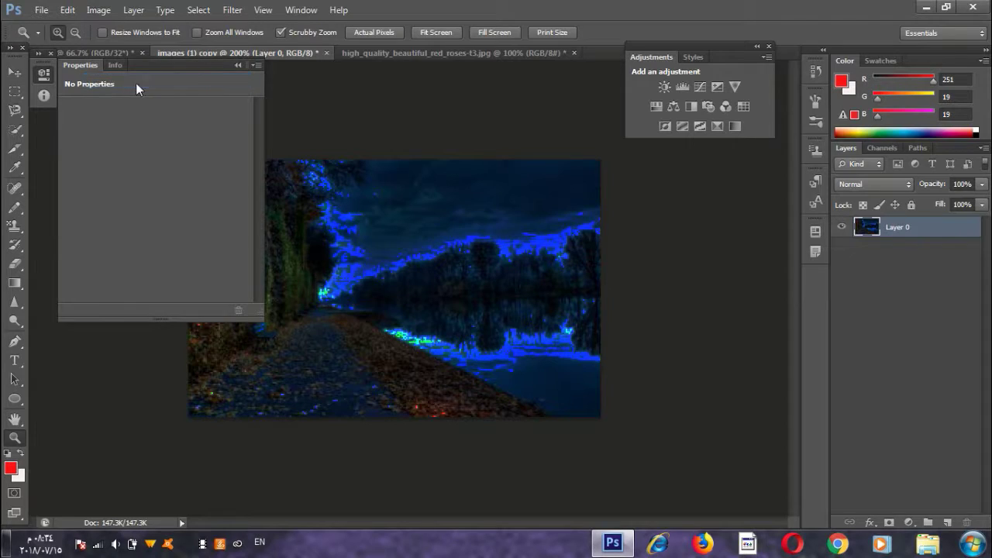
- Apply Auto Color to the landscape, then bring up the Image Size settings
{"action": "left_click", "coordinate": [98, 9]}
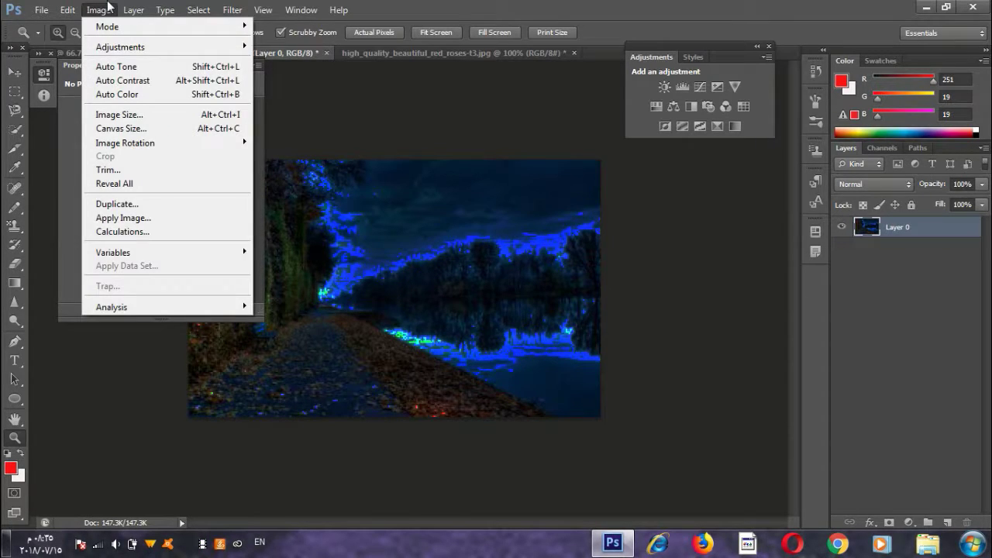
{"action": "left_click", "coordinate": [167, 94]}
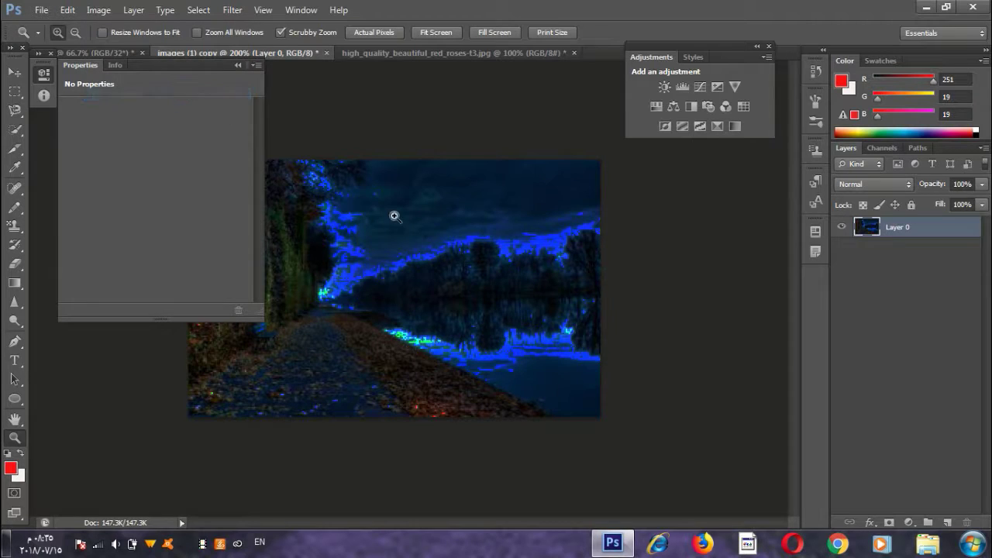
{"action": "left_click", "coordinate": [98, 10]}
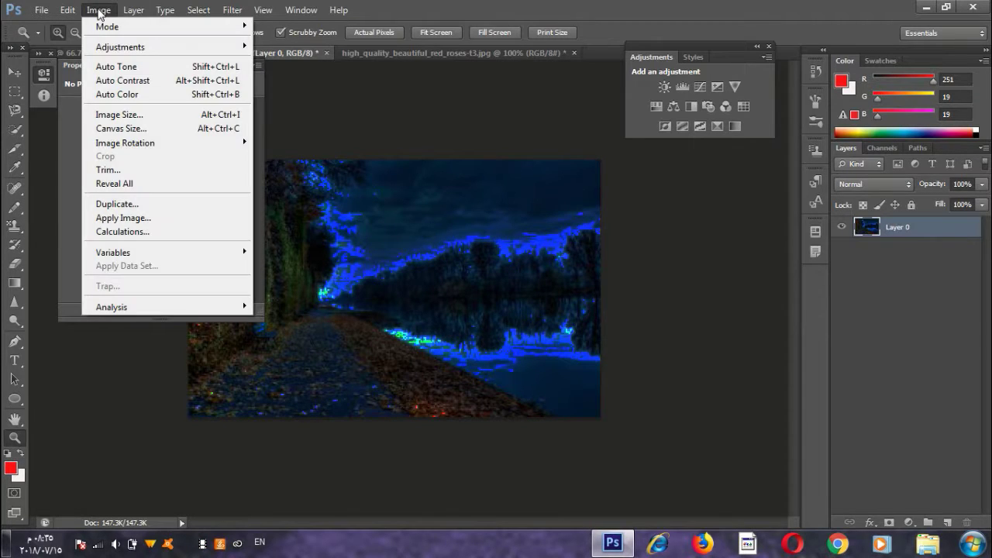
{"action": "left_click", "coordinate": [189, 113]}
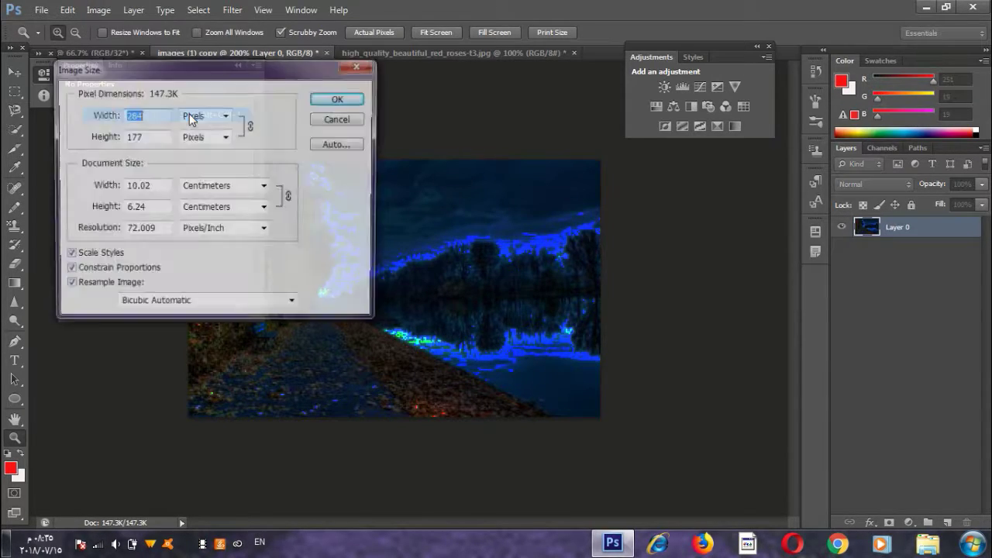
- Resize the landscape from 284 to 400 pixels wide with proportions constrained
{"action": "mouse_move", "coordinate": [265, 62]}
{"action": "left_mouse_down"}
{"action": "mouse_move", "coordinate": [657, 63]}
{"action": "mouse_move", "coordinate": [903, 17]}
{"action": "left_mouse_up"}
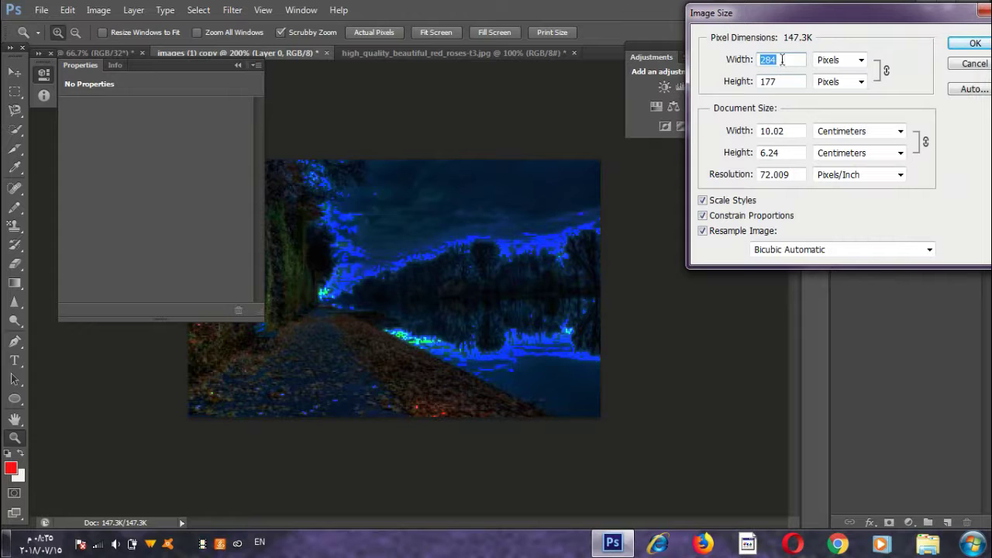
{"action": "type", "text": "400"}
{"action": "key", "text": "Return"}
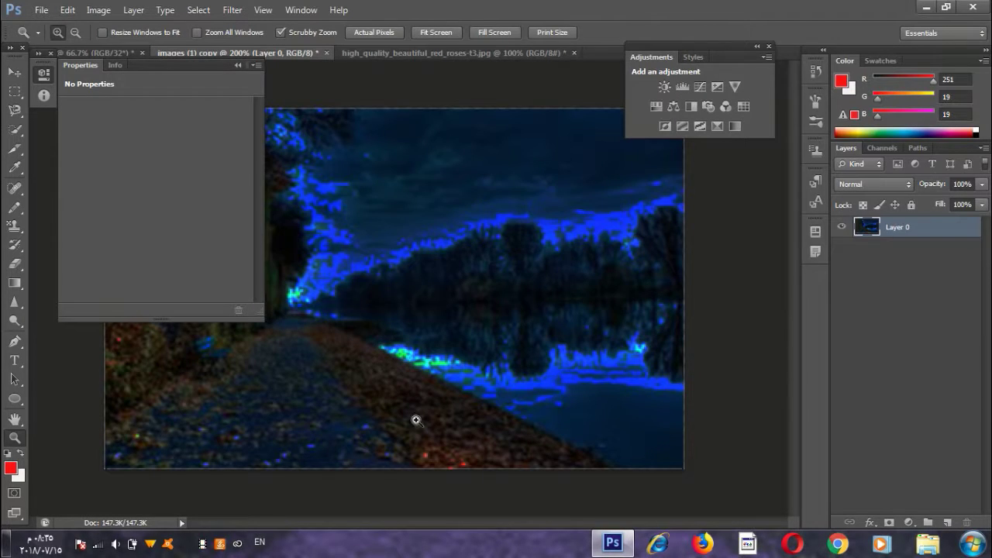
{"action": "left_click", "coordinate": [98, 10]}
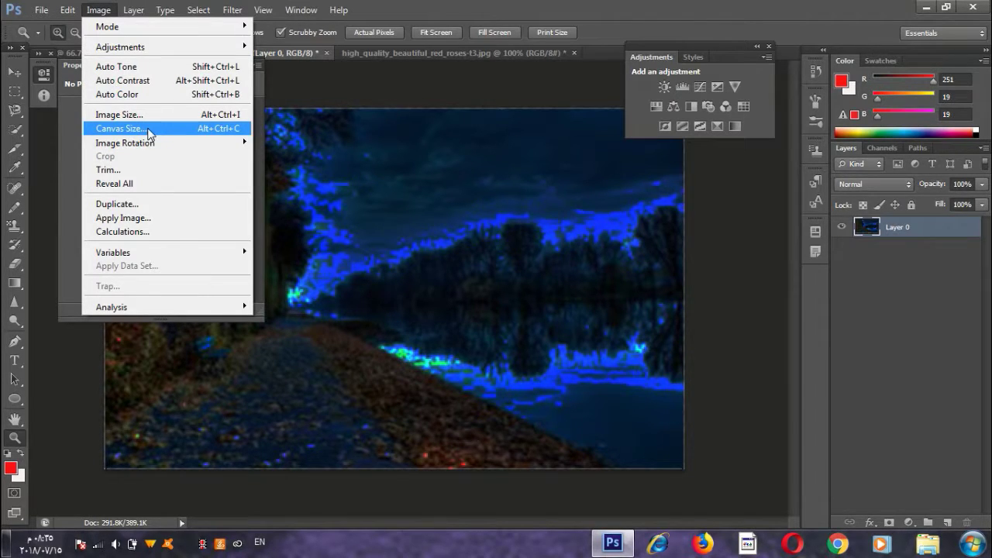
- Widen the canvas from 400 to 500 pixels, adding transparent side margins
{"action": "left_click", "coordinate": [149, 134]}
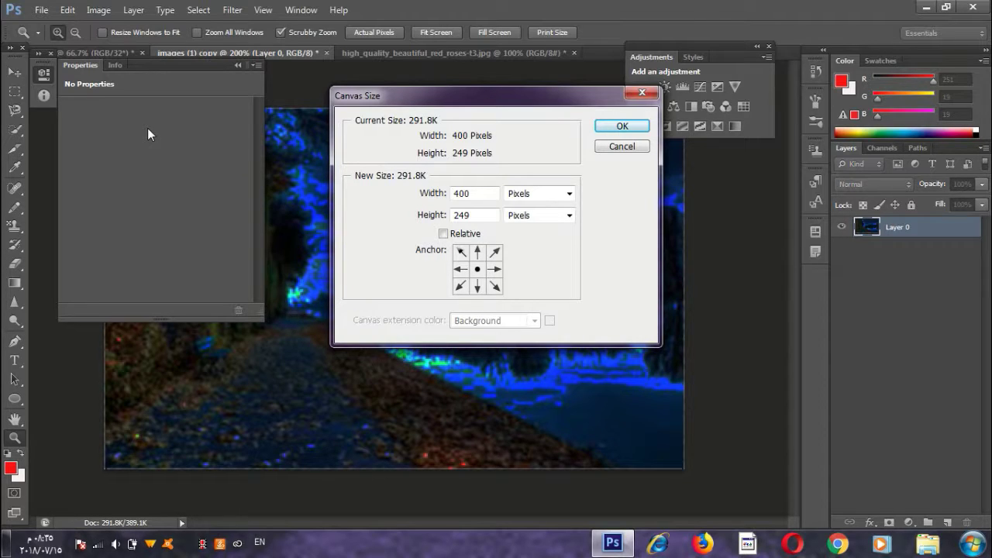
{"action": "left_click_drag", "start_coordinate": [501, 193], "coordinate": [401, 199]}
{"action": "type", "text": "500"}
{"action": "key", "text": "Return"}
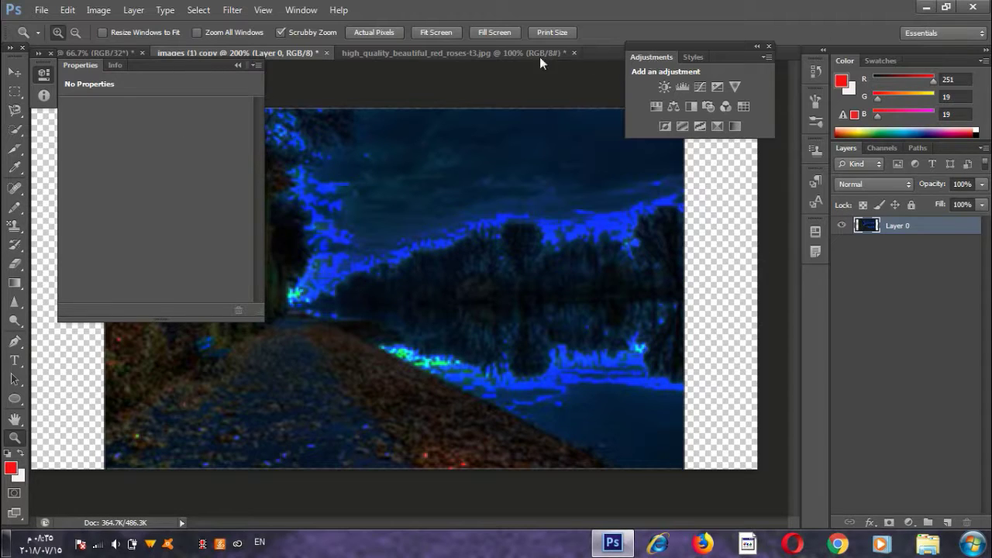
{"action": "left_click", "coordinate": [117, 14]}
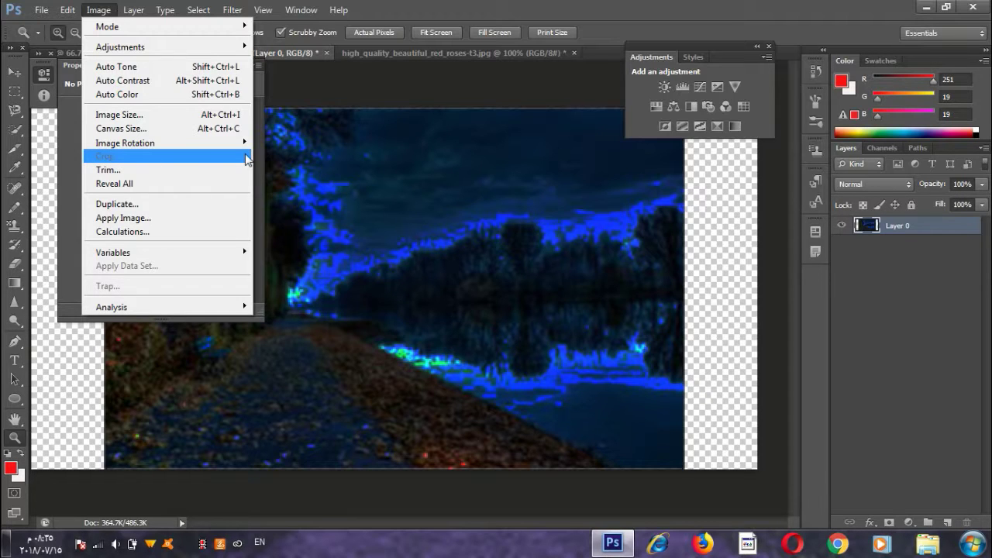
- Trim the transparent margins from all four sides of the canvas
{"action": "left_click", "coordinate": [108, 170]}
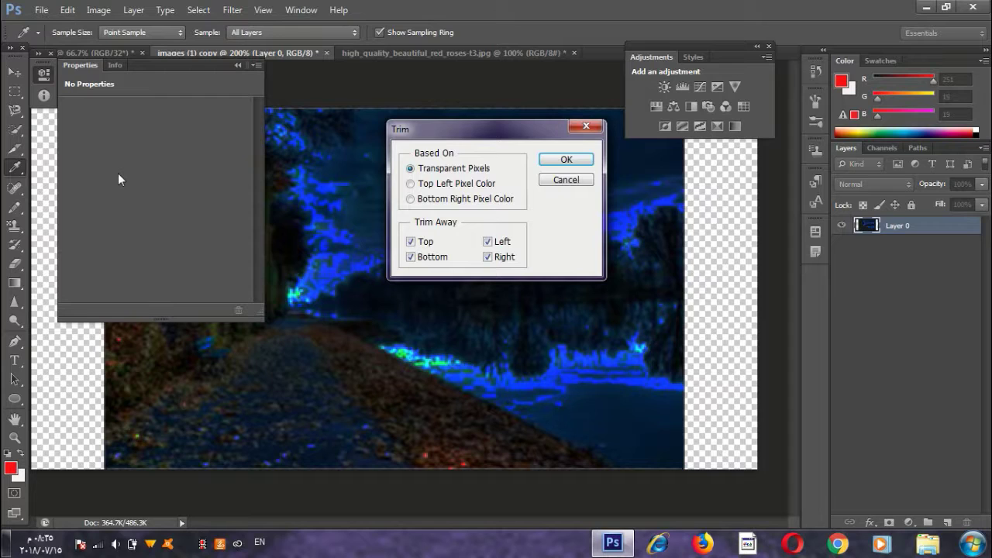
{"action": "left_click_drag", "start_coordinate": [478, 138], "coordinate": [170, 82]}
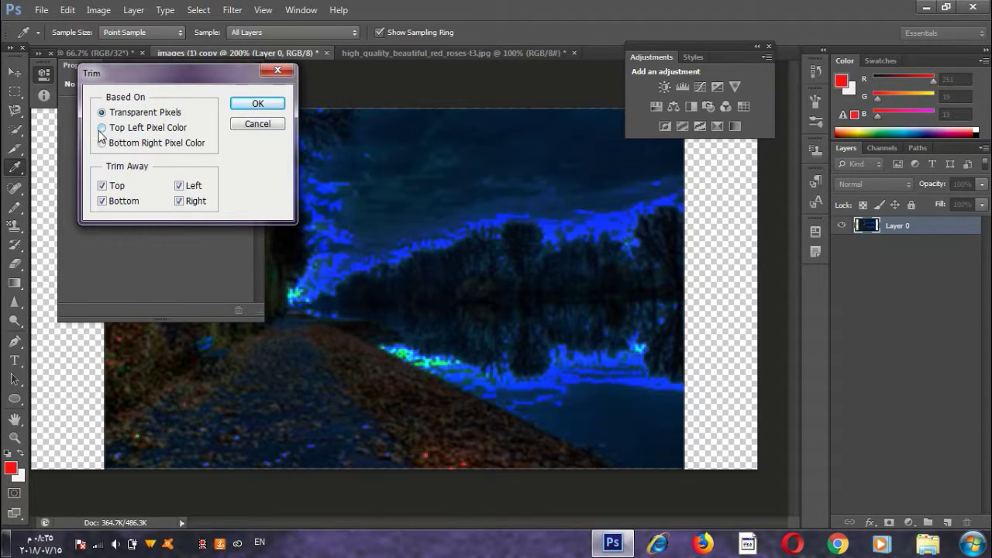
{"action": "left_click", "coordinate": [256, 109]}
{"action": "key", "text": "z"}
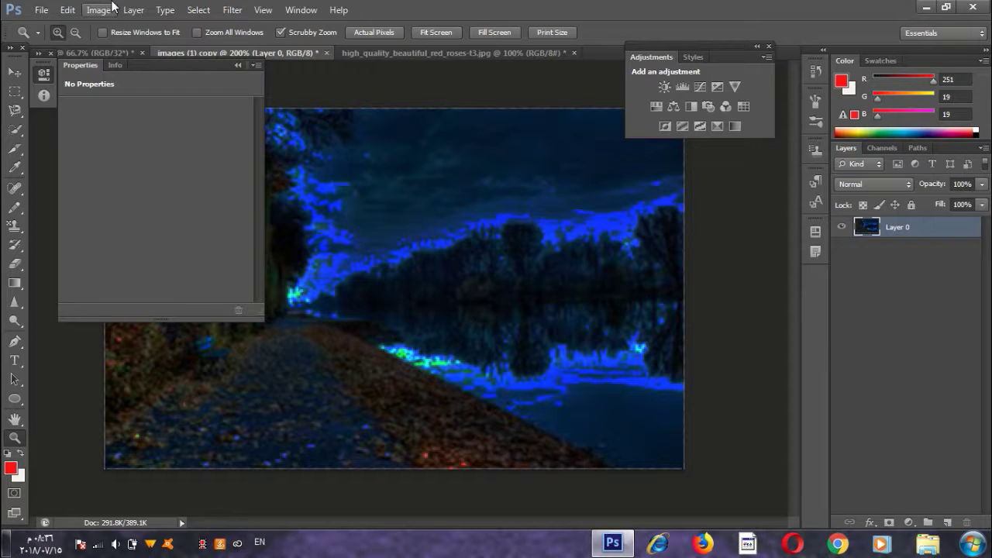
{"action": "left_click", "coordinate": [113, 8]}
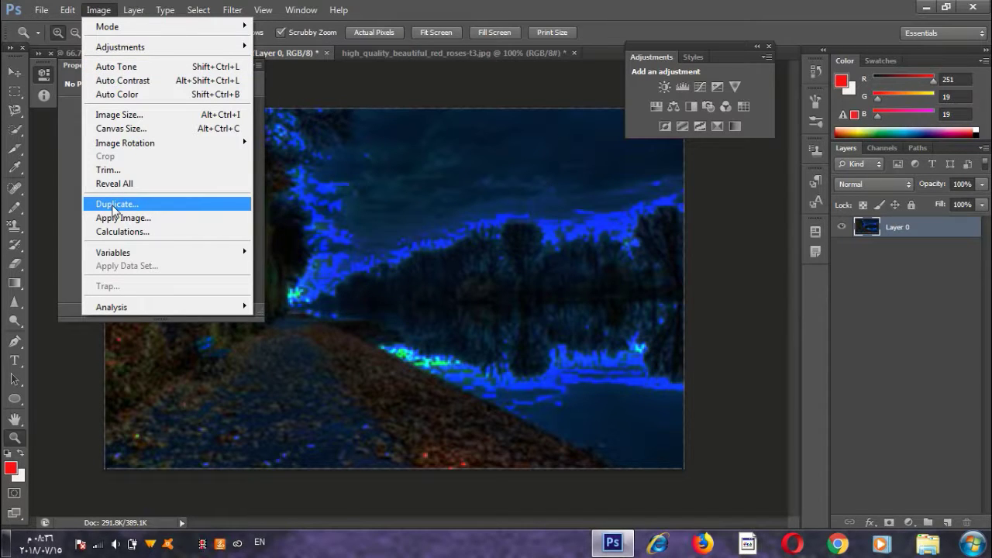
- Duplicate the landscape as a new document named 'images (1) copy 2'
{"action": "left_click", "coordinate": [167, 207]}
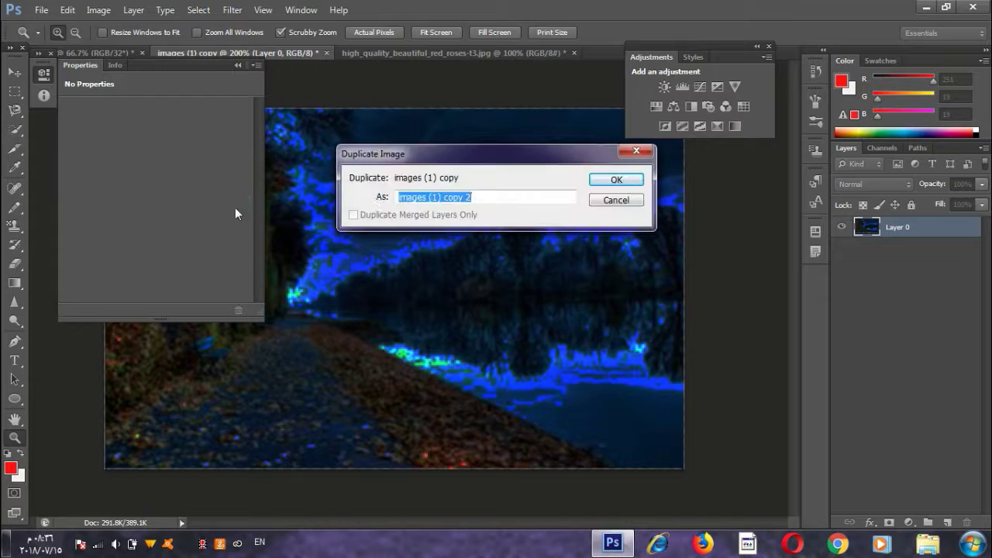
{"action": "left_click_drag", "start_coordinate": [504, 164], "coordinate": [467, 60]}
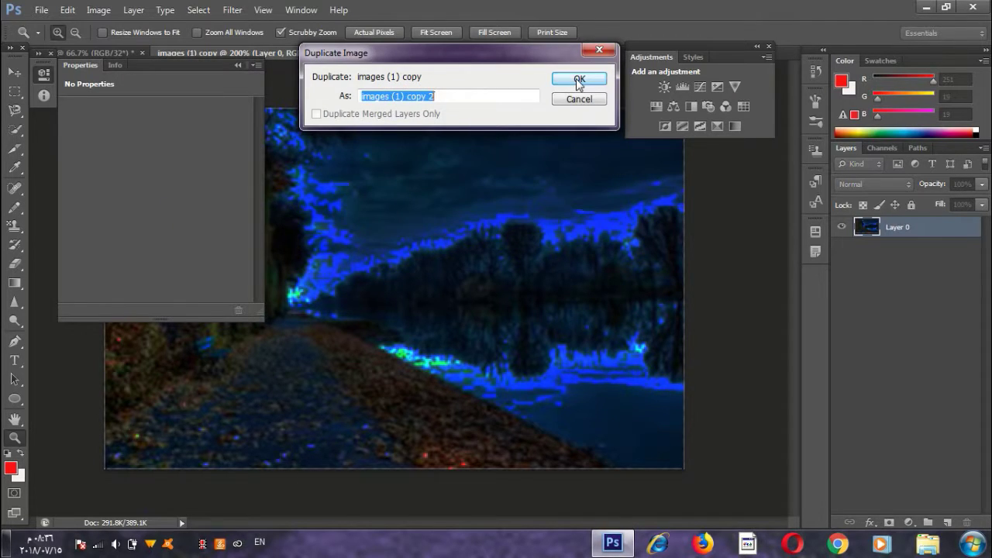
{"action": "left_click", "coordinate": [579, 76]}
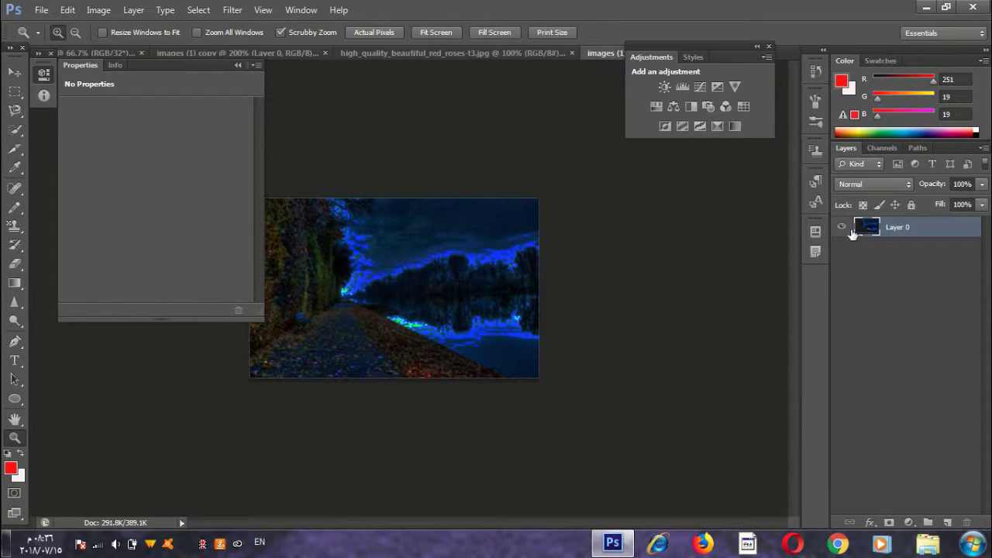